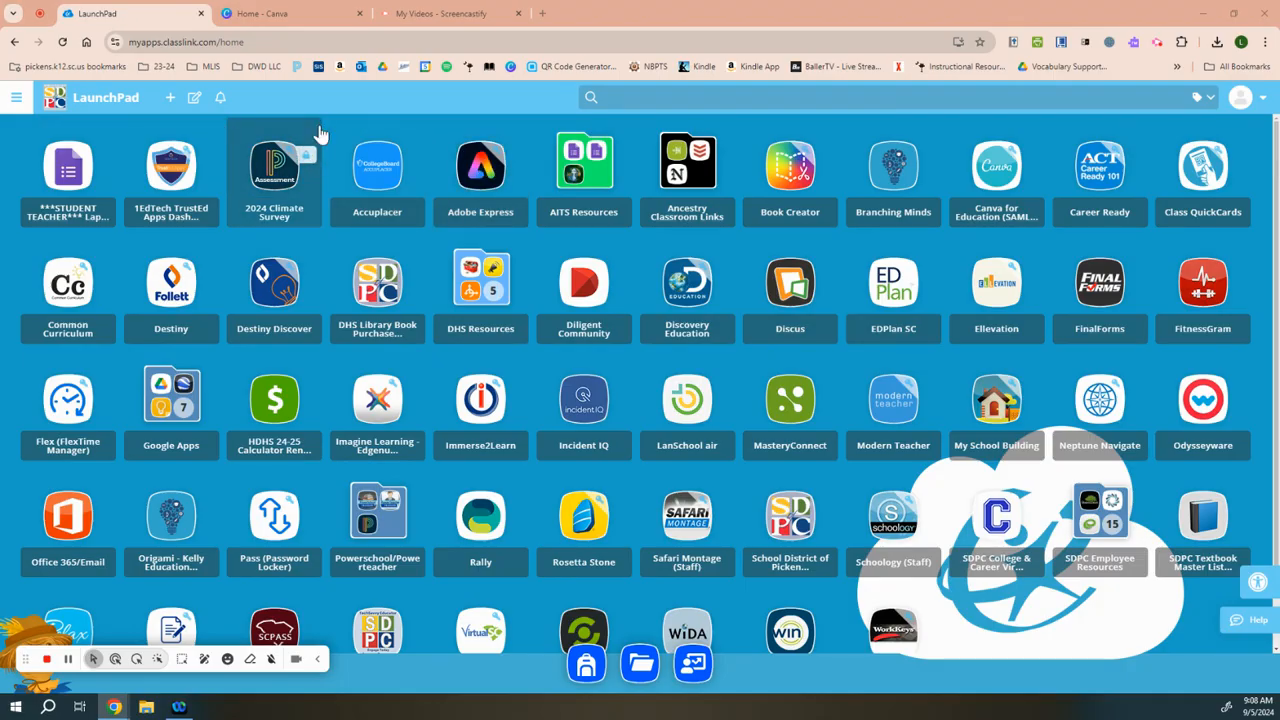
Step: Close the open Canva tab and launch Schoology (Staff) from LaunchPad
click(359, 13)
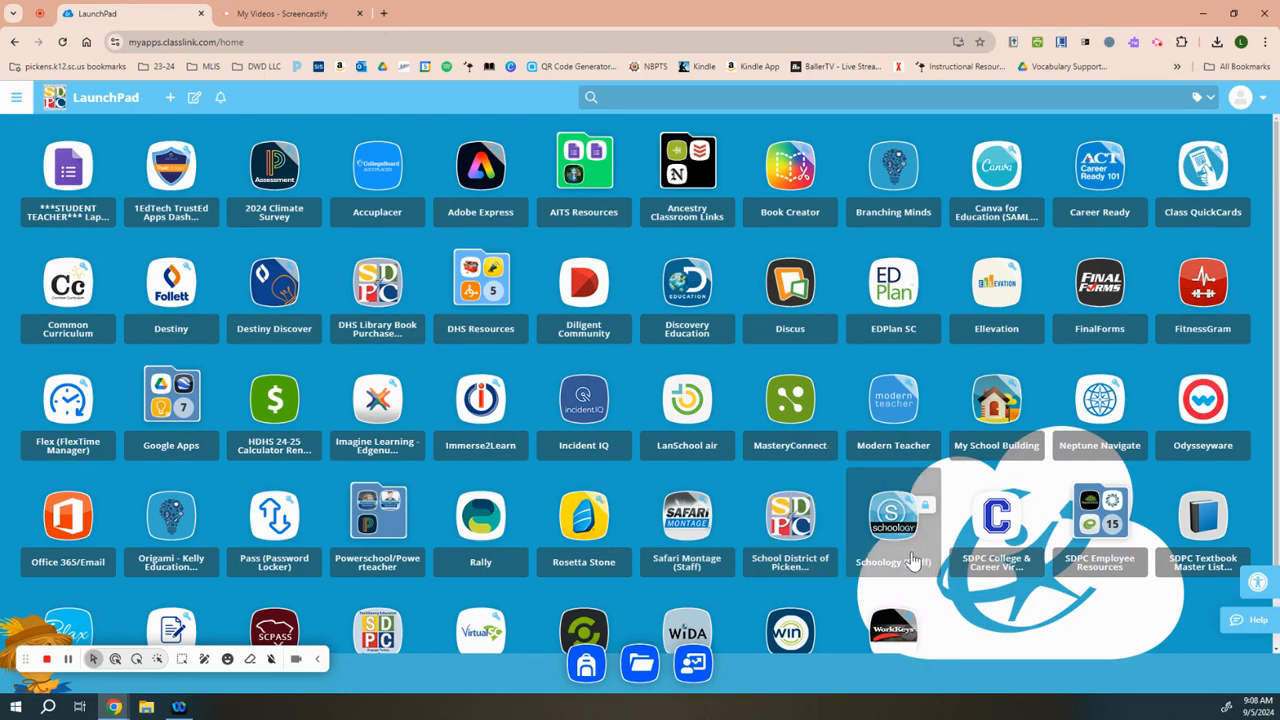
click(921, 567)
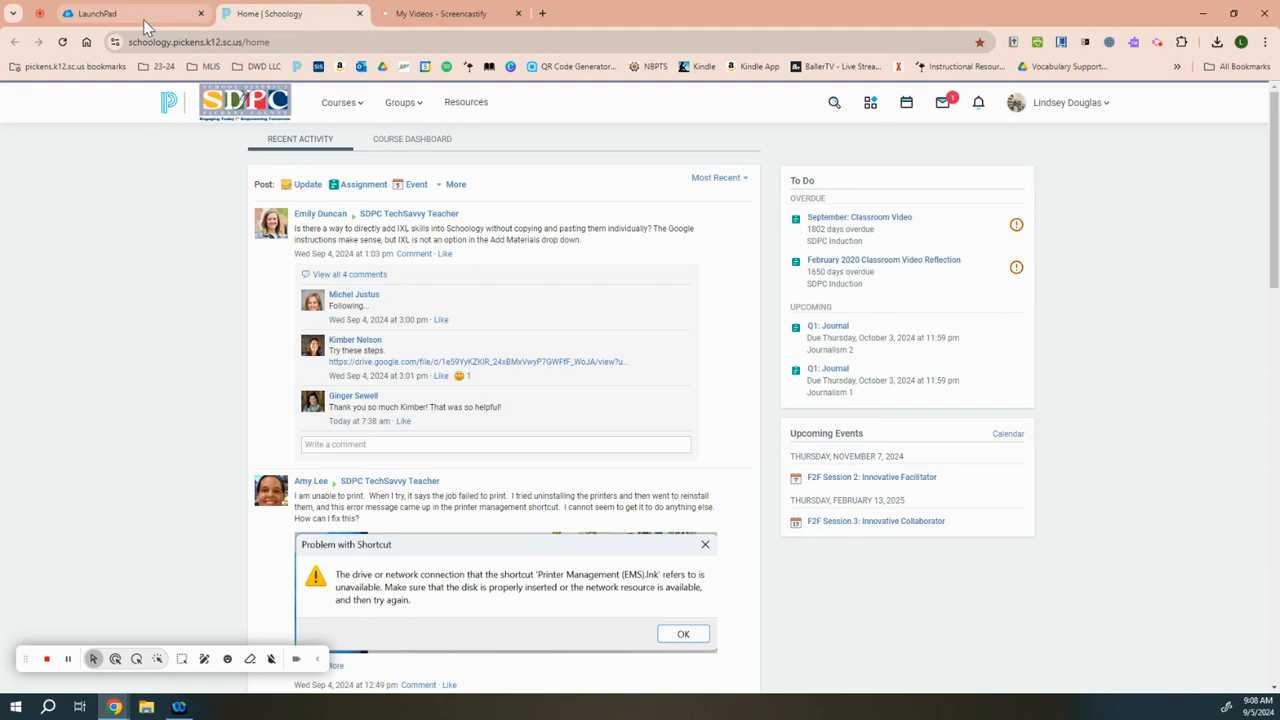
Step: Return to LaunchPad, search its apps for "can" and open Canva for Education (SAML)
click(143, 19)
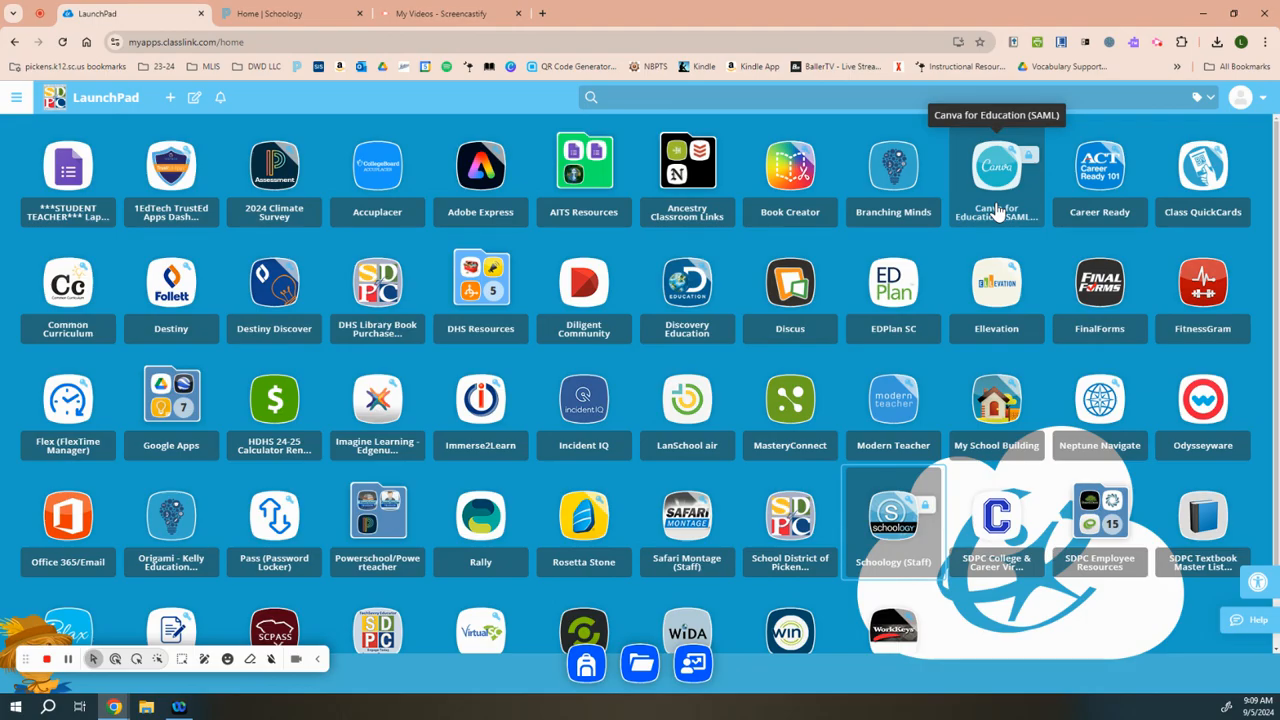
click(701, 98)
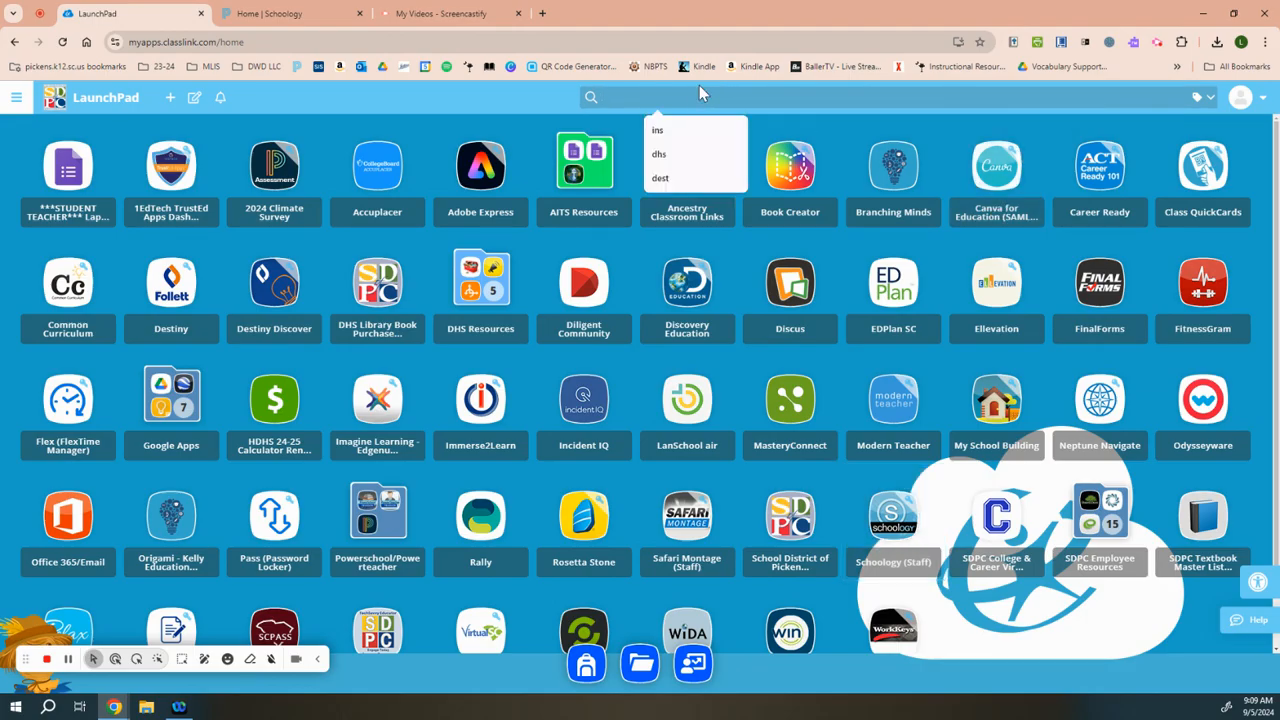
text(can)
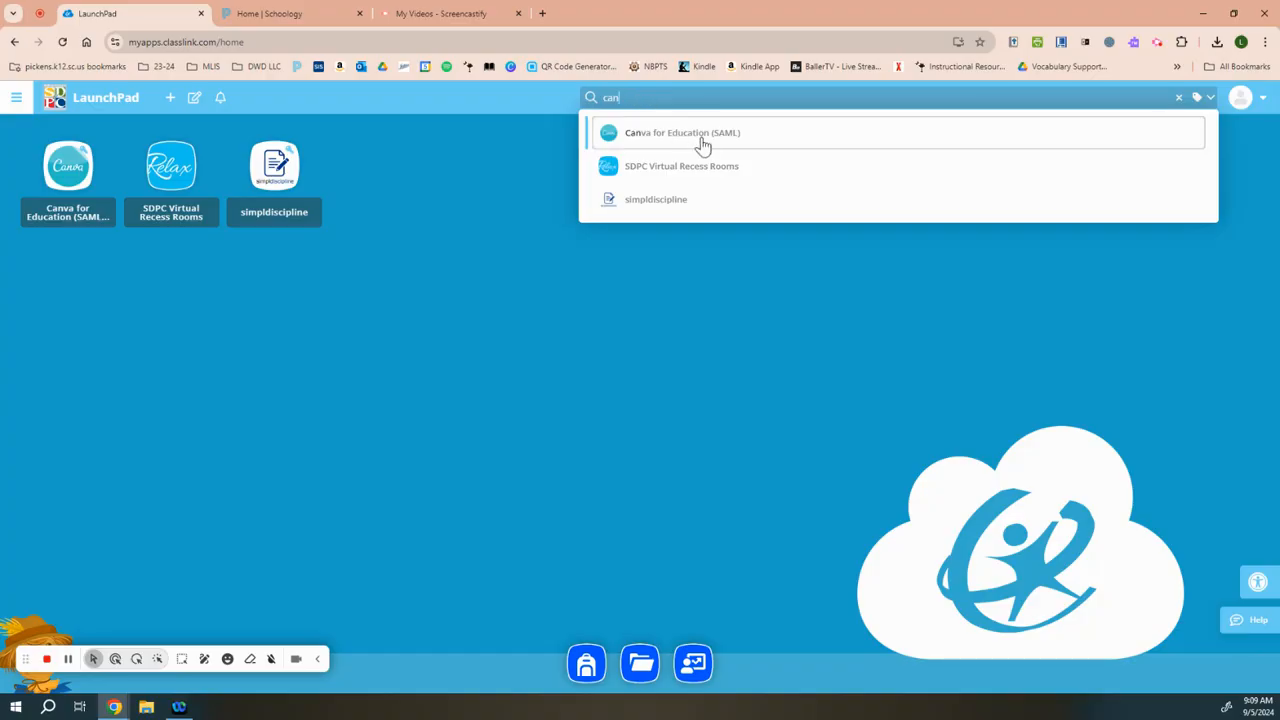
click(701, 148)
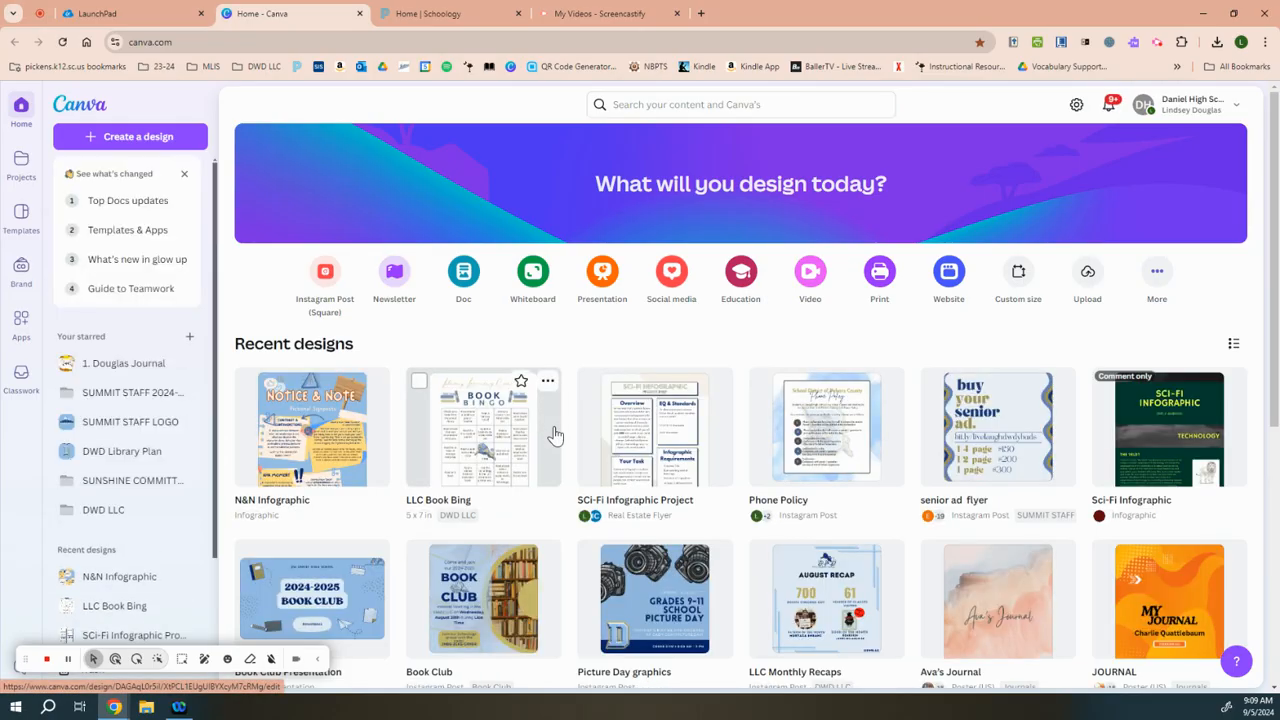
click(115, 658)
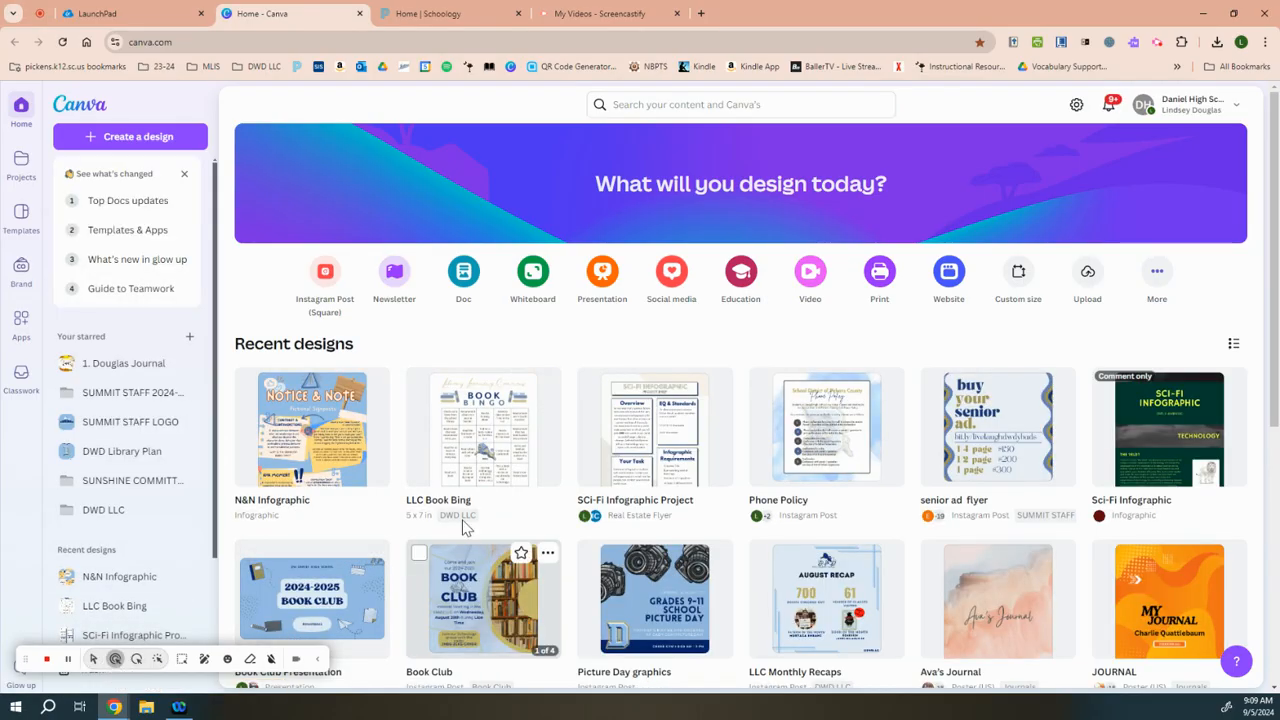
click(640, 104)
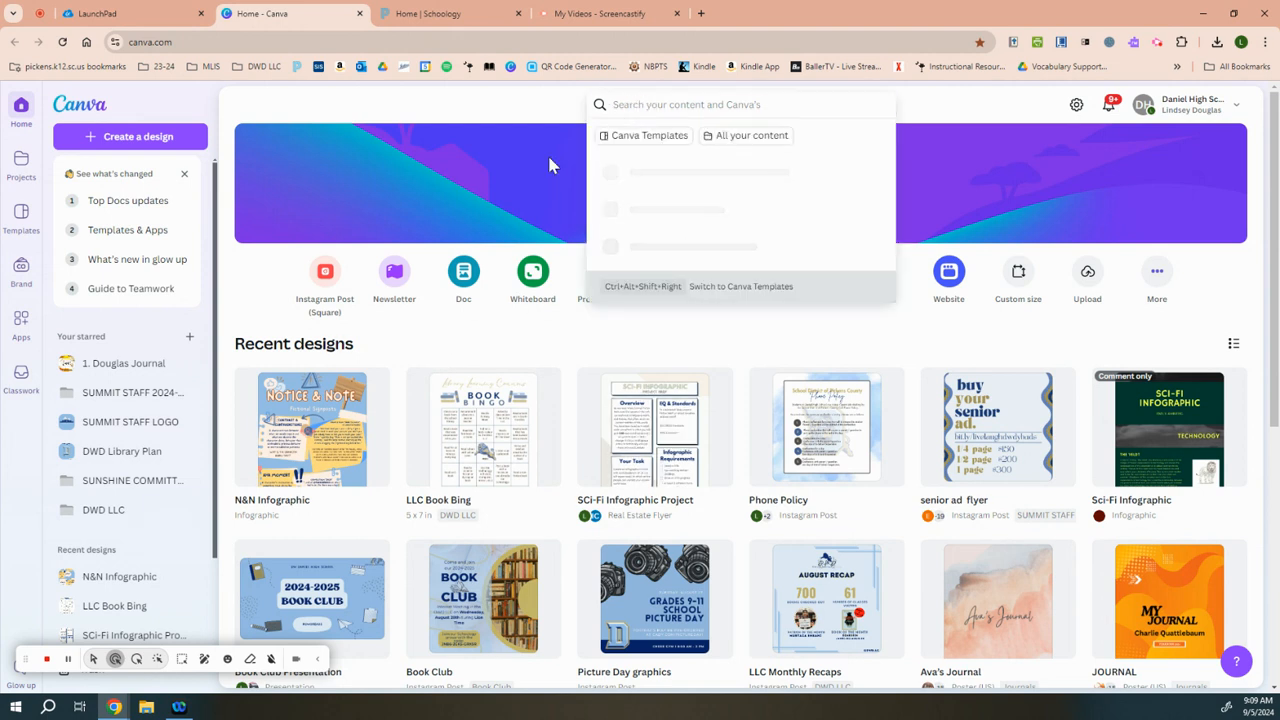
click(408, 105)
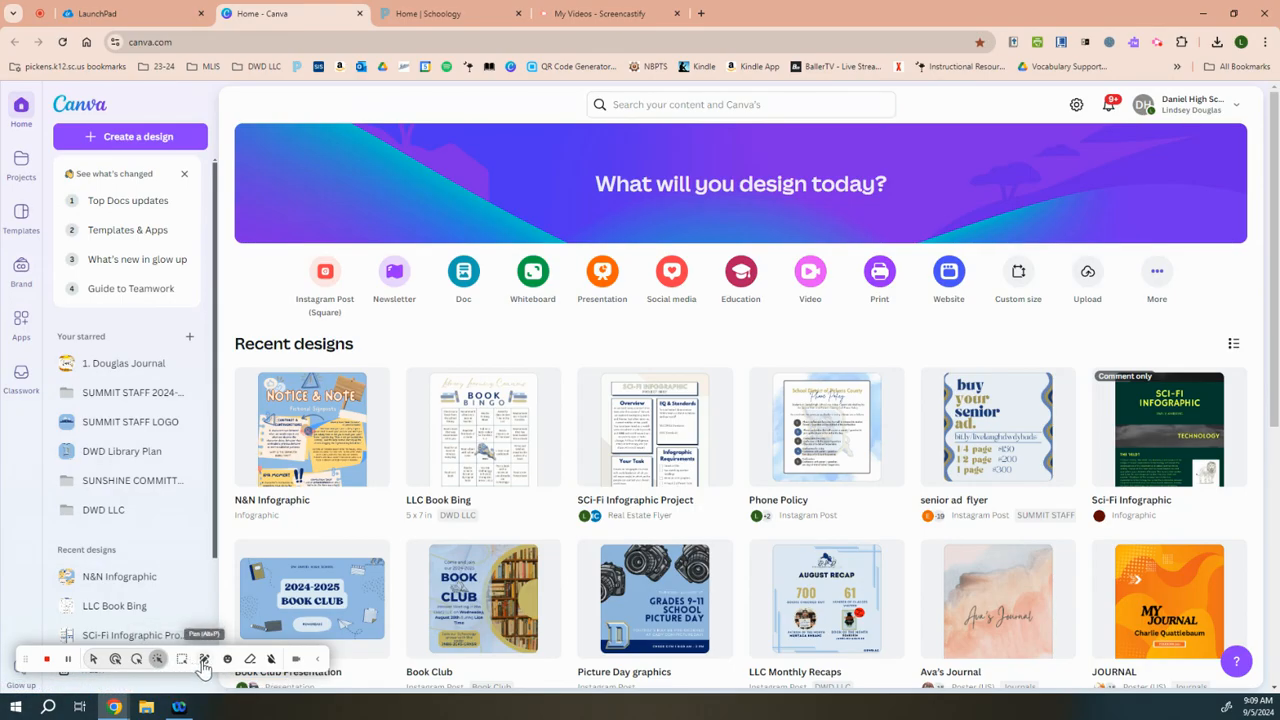
click(115, 658)
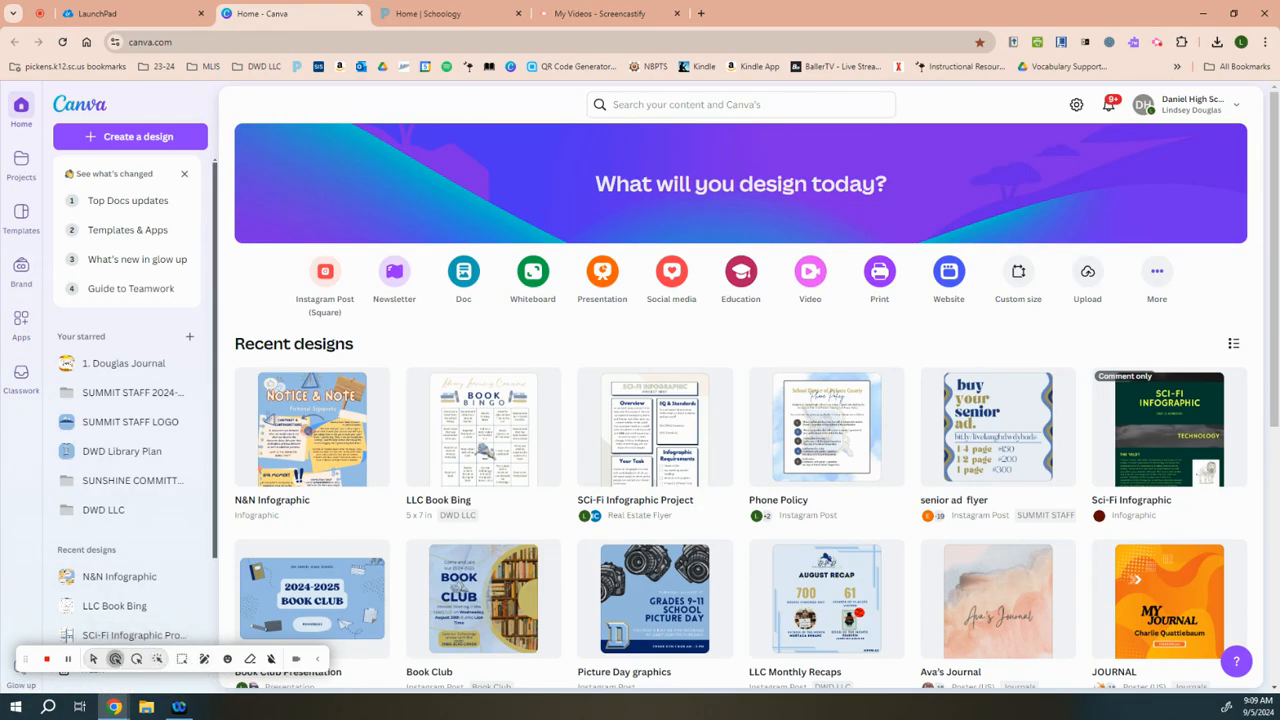
Step: Open the Projects page in Canva and expand the Folders section to show more folders
click(22, 176)
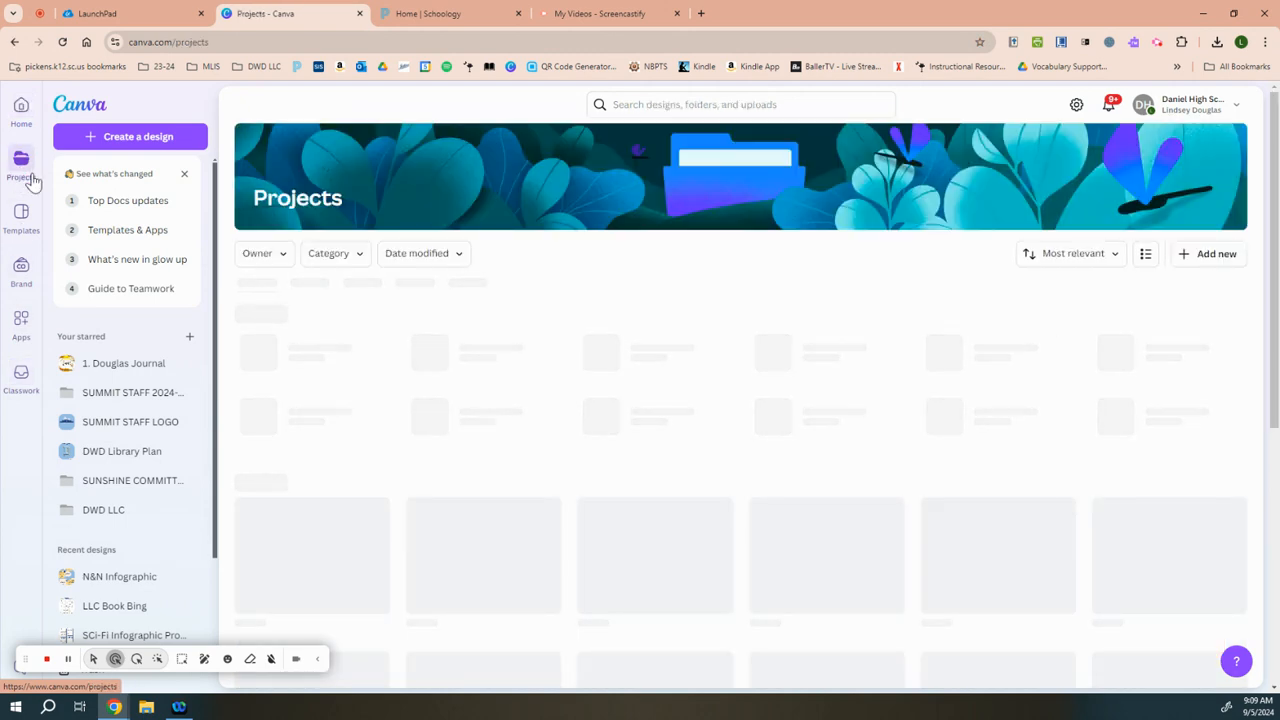
scroll(632, 405, down, 4)
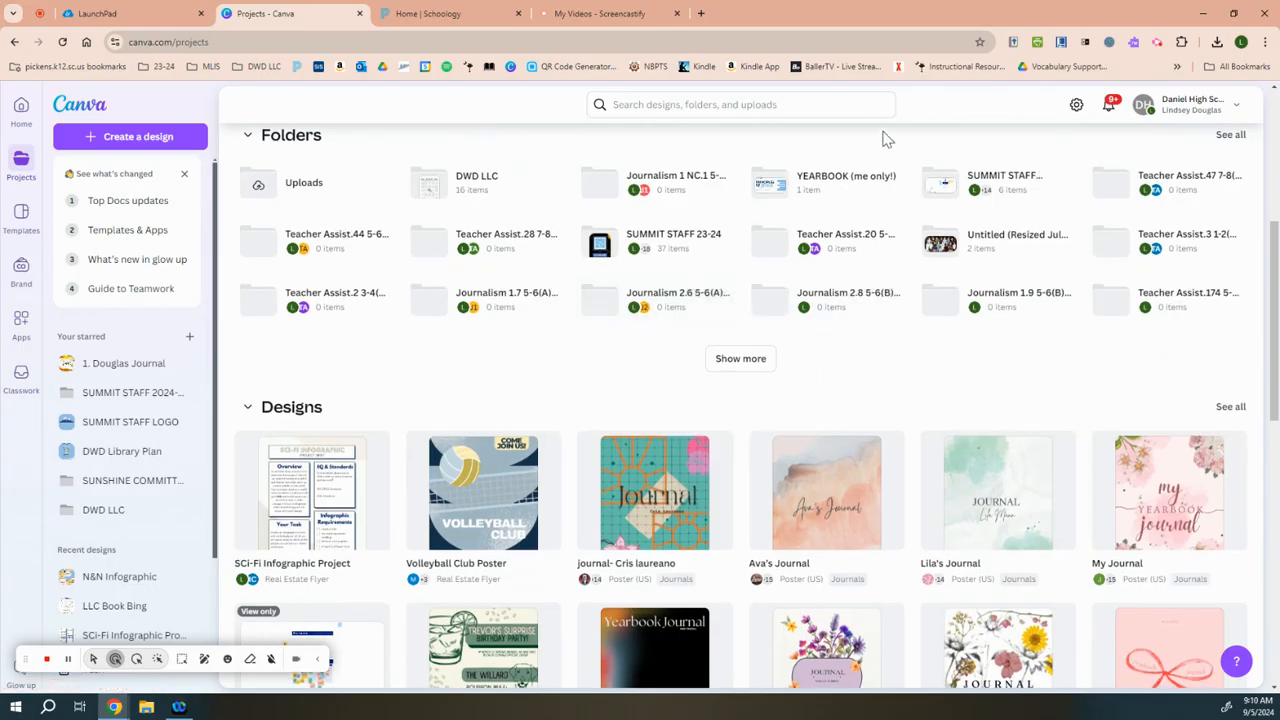
scroll(403, 223, up, 1)
click(750, 428)
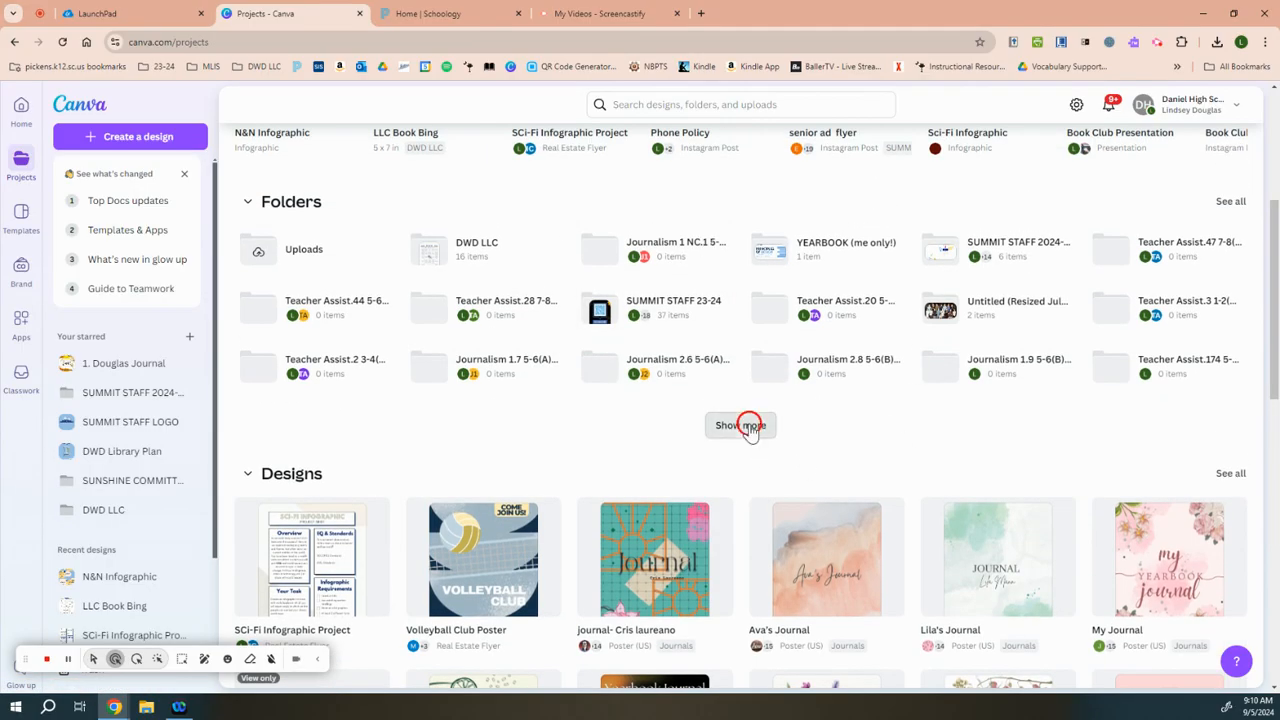
scroll(758, 476, up, 2)
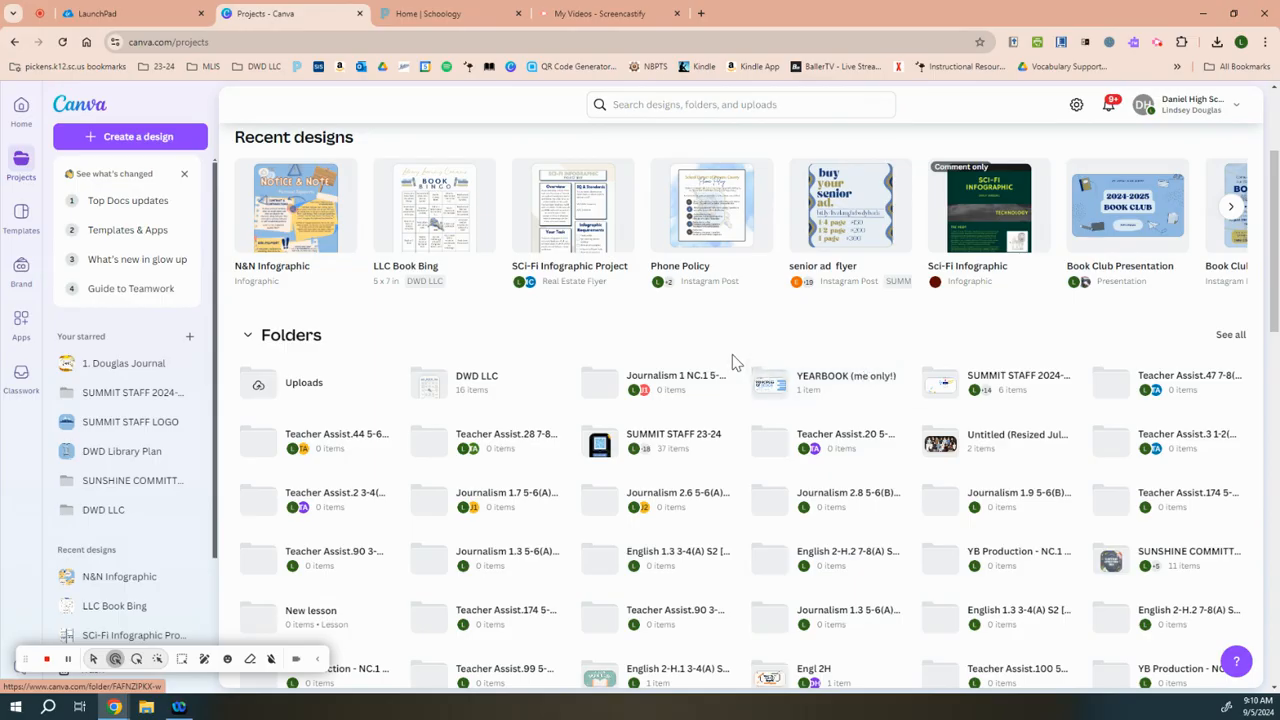
scroll(659, 345, up, 2)
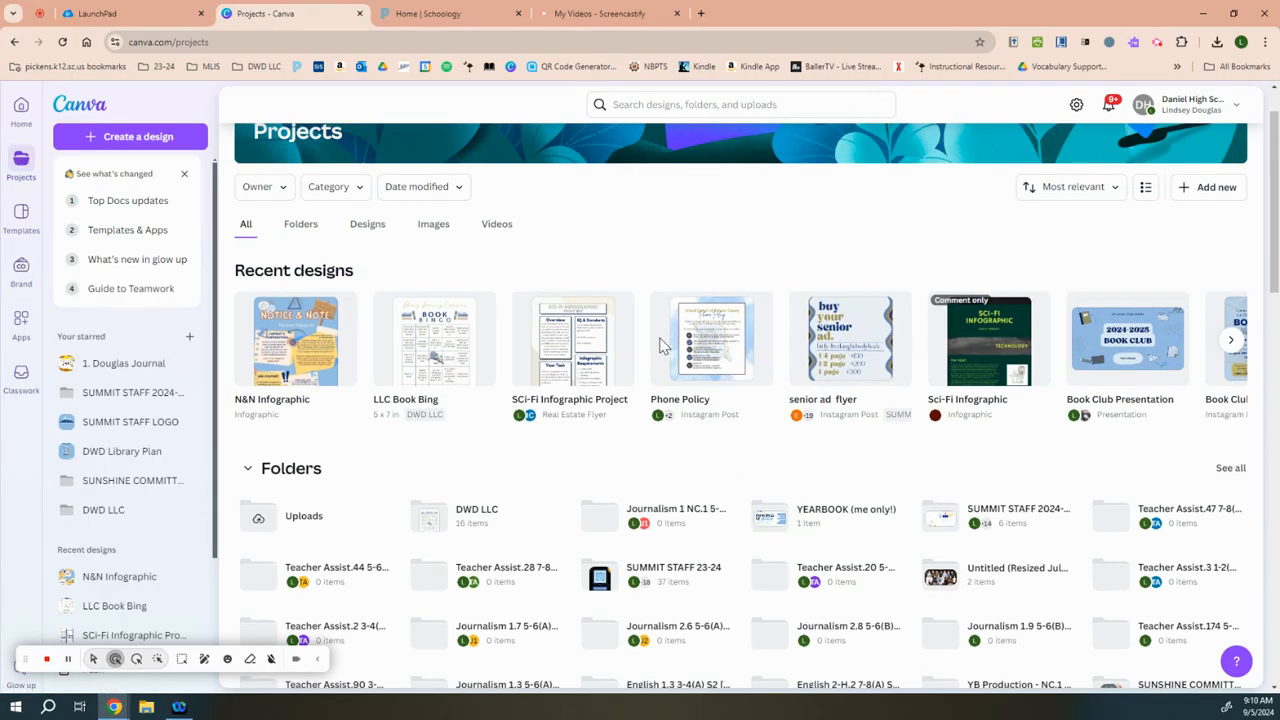
scroll(730, 446, up, 1)
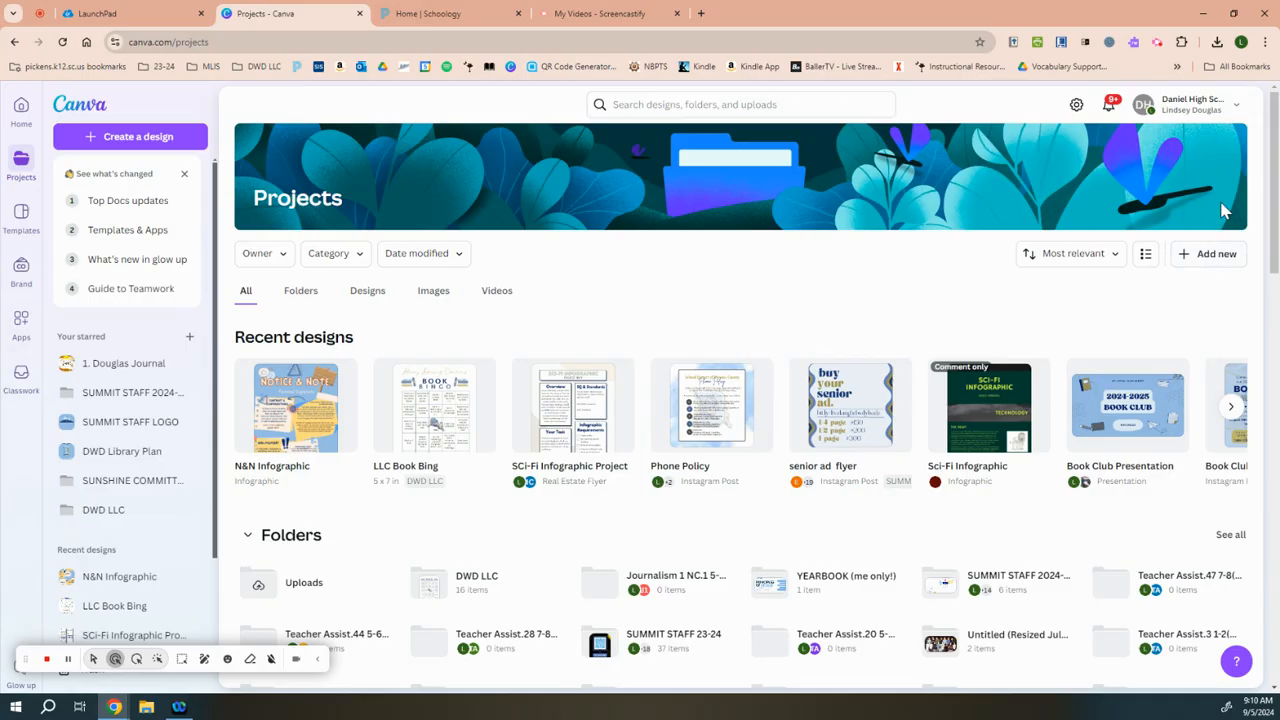
Step: Create a new project folder named "English 1" followed by the teacher's surname and 2024, without inviting school members
click(1199, 262)
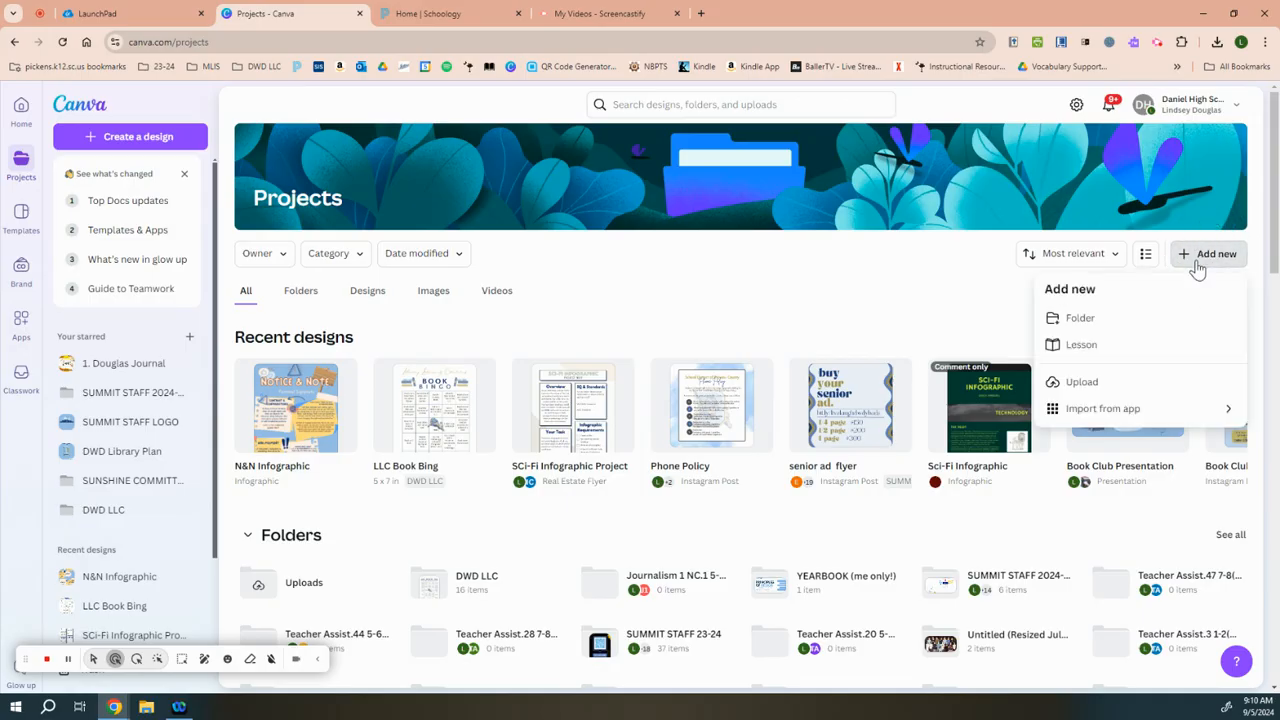
click(1107, 320)
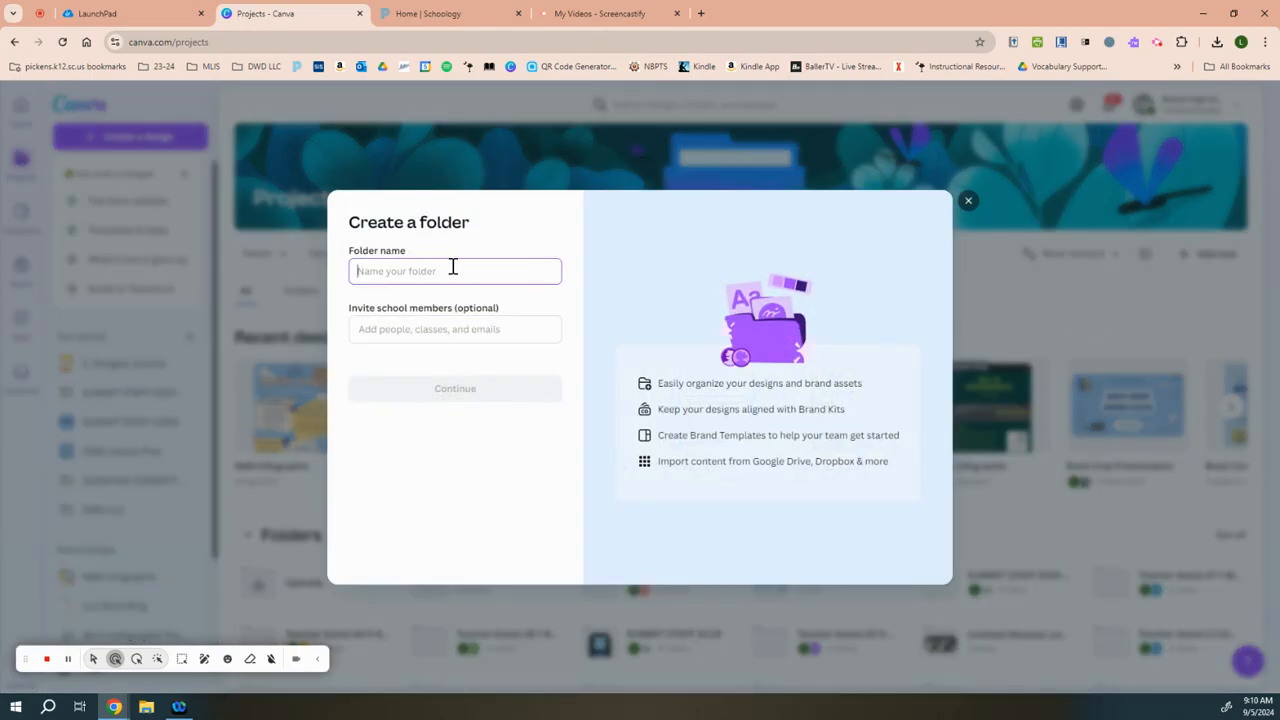
text(English 1 - Ball - 2024)
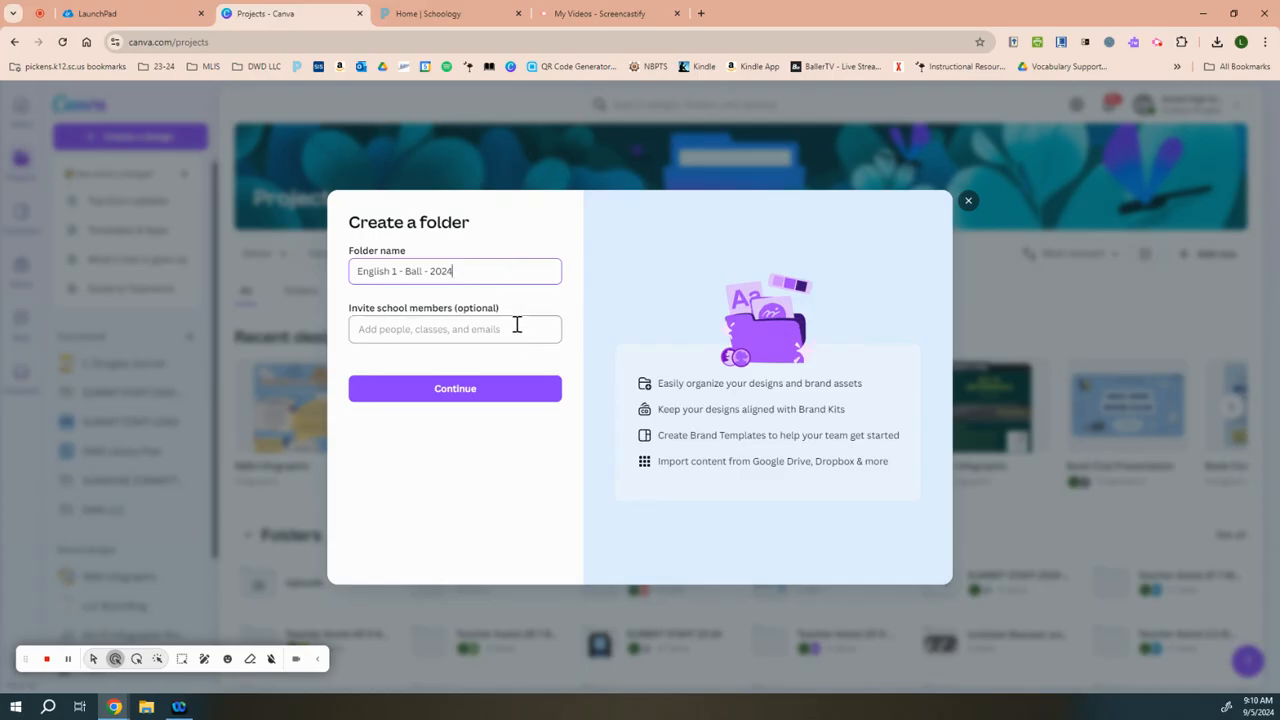
click(459, 399)
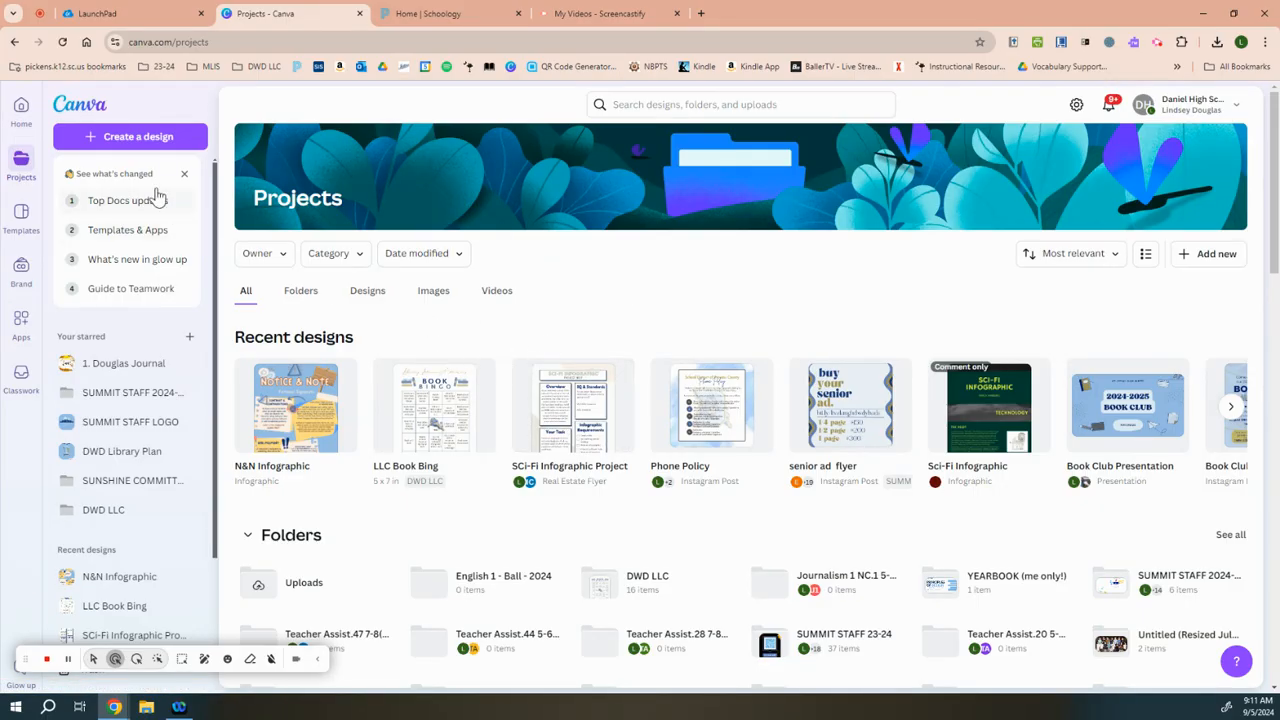
Step: Create a new 800 × 2000 px Infographic design, finding the design type by searching for "info"
click(110, 140)
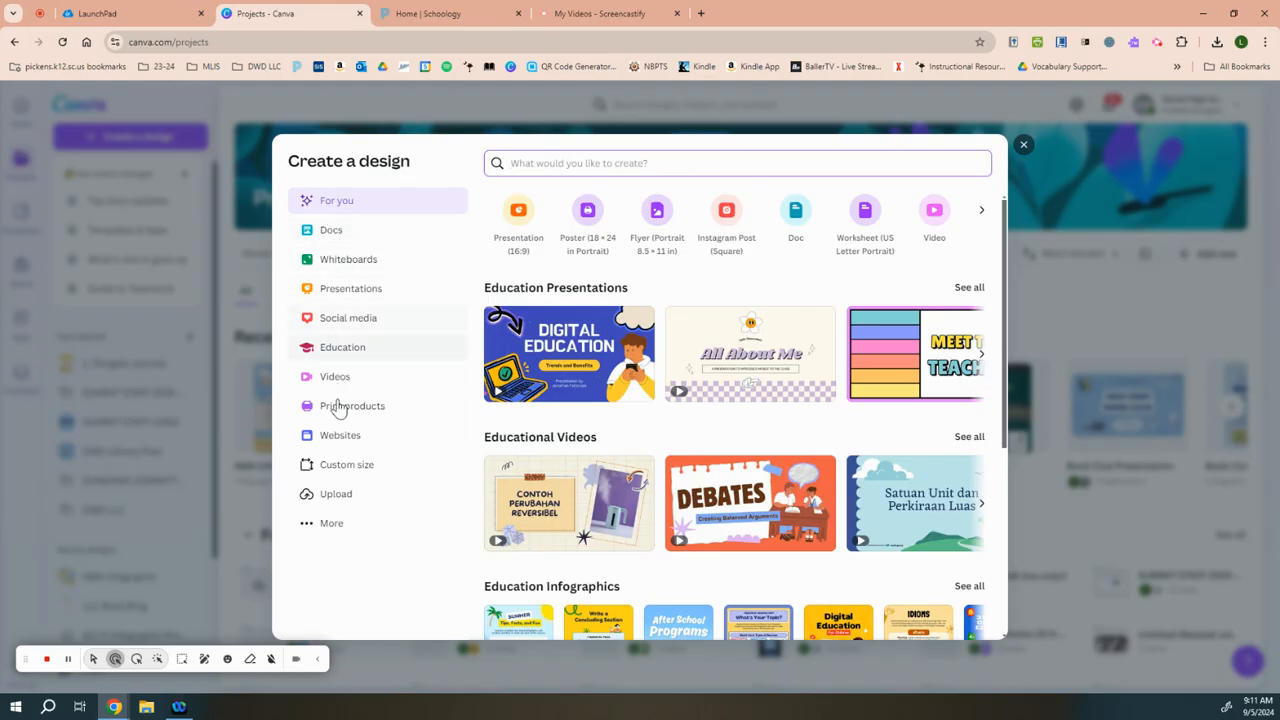
click(334, 524)
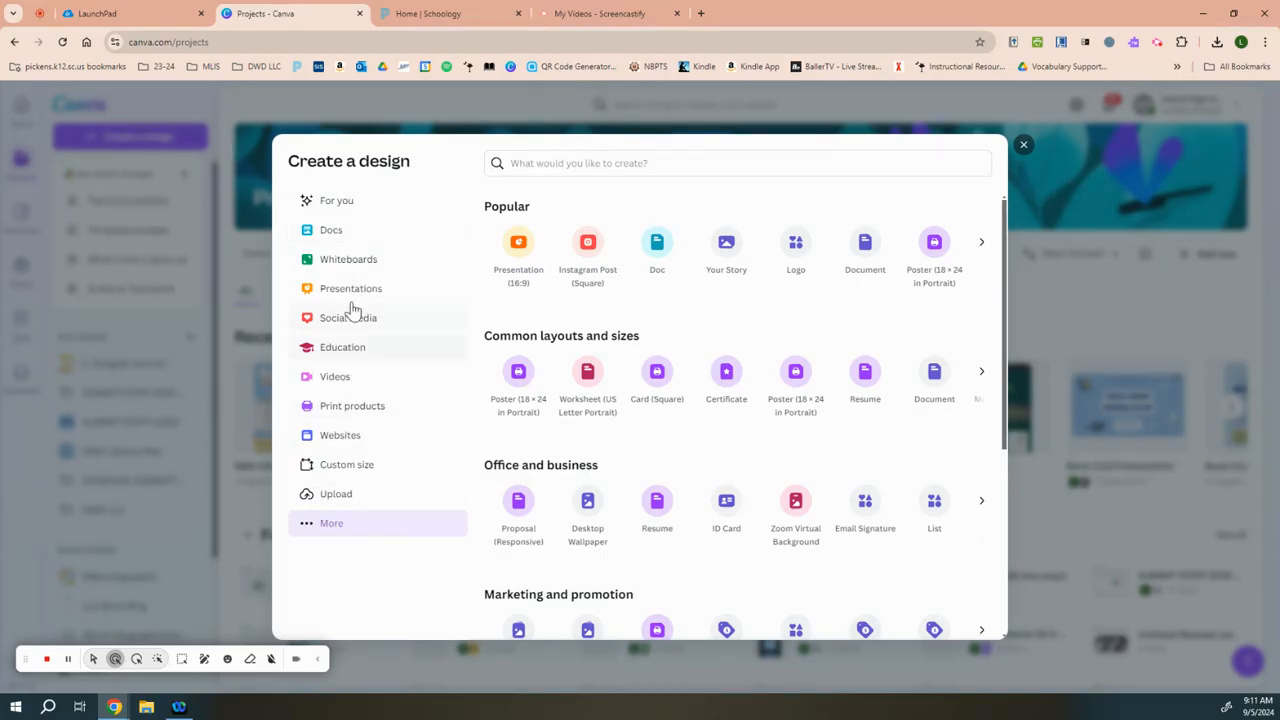
click(340, 201)
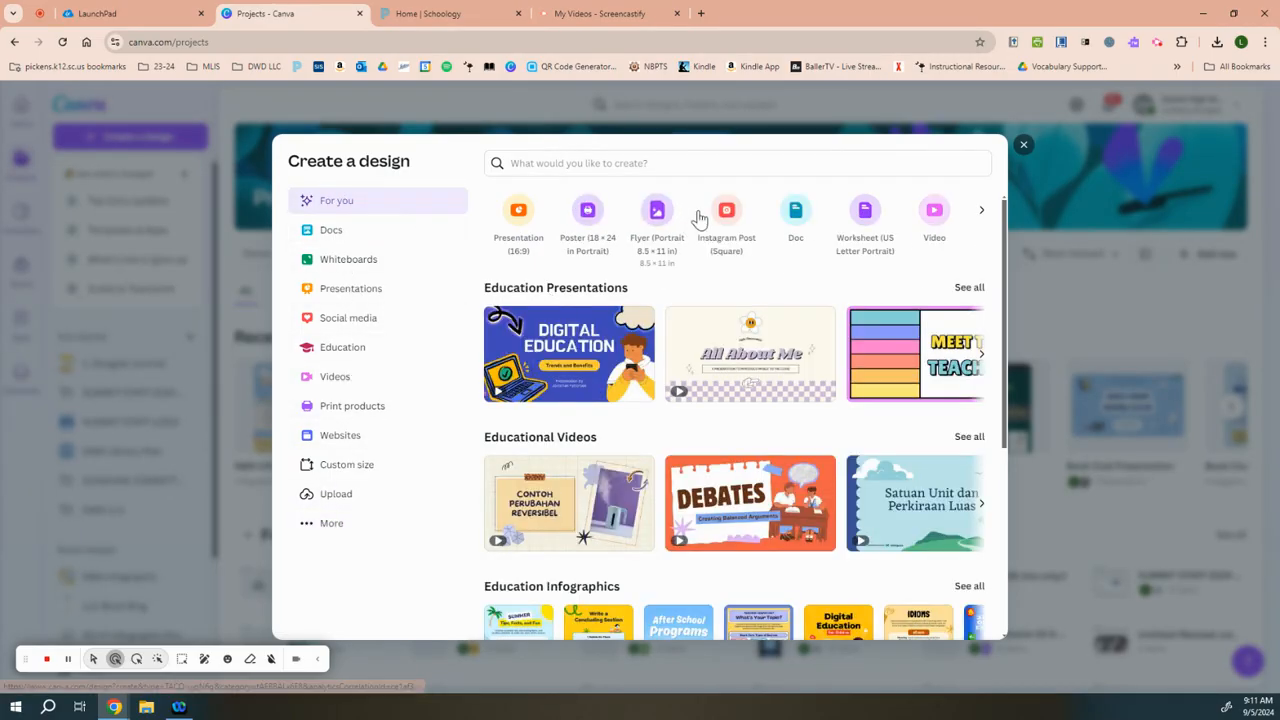
click(981, 210)
click(846, 157)
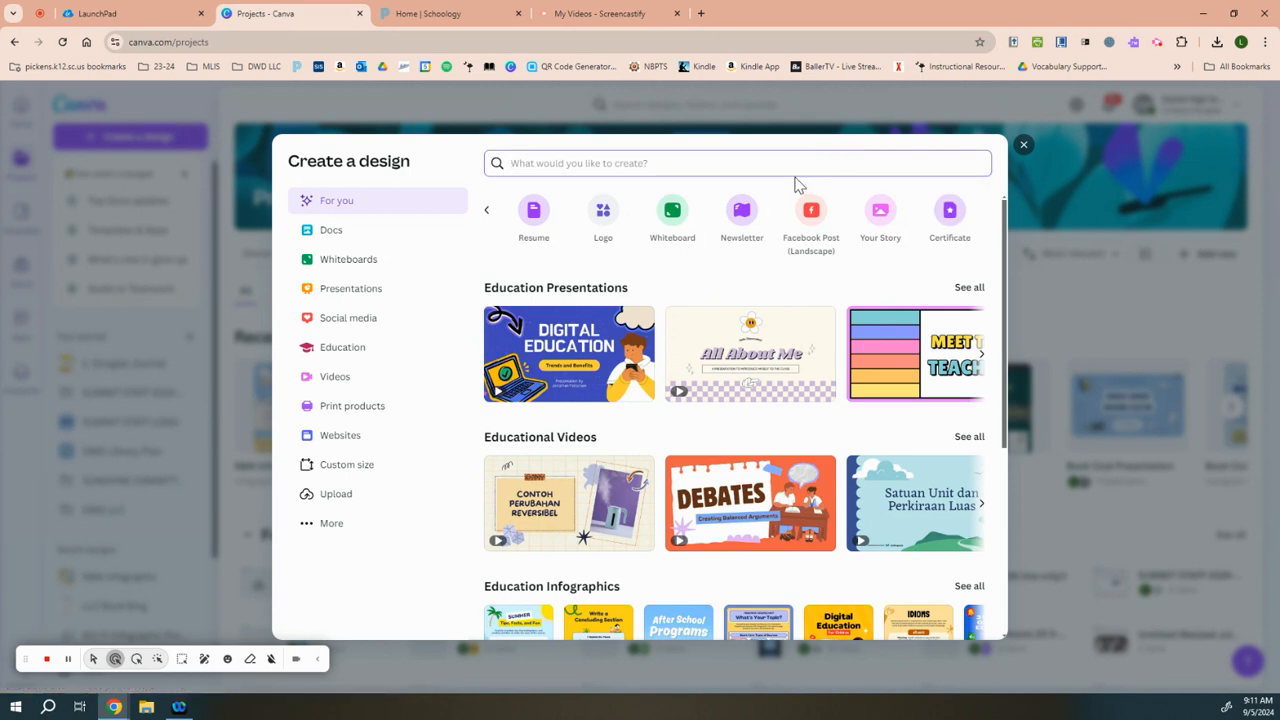
text(info)
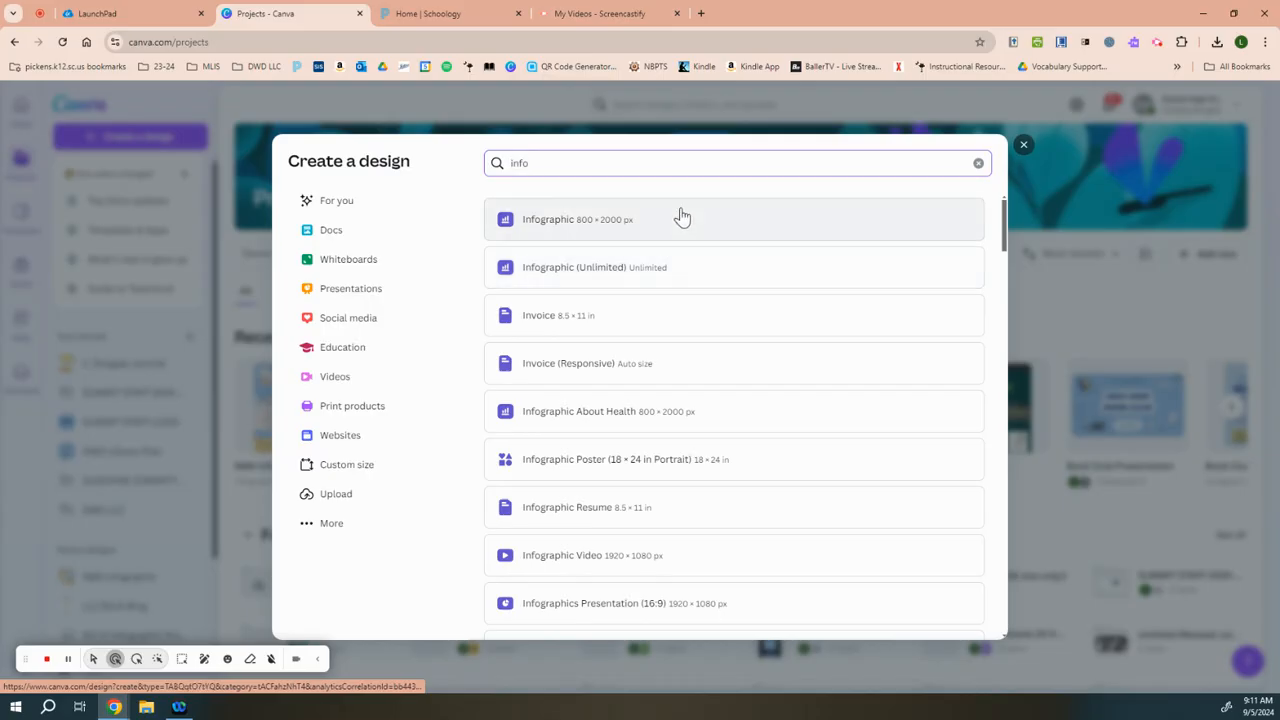
click(765, 220)
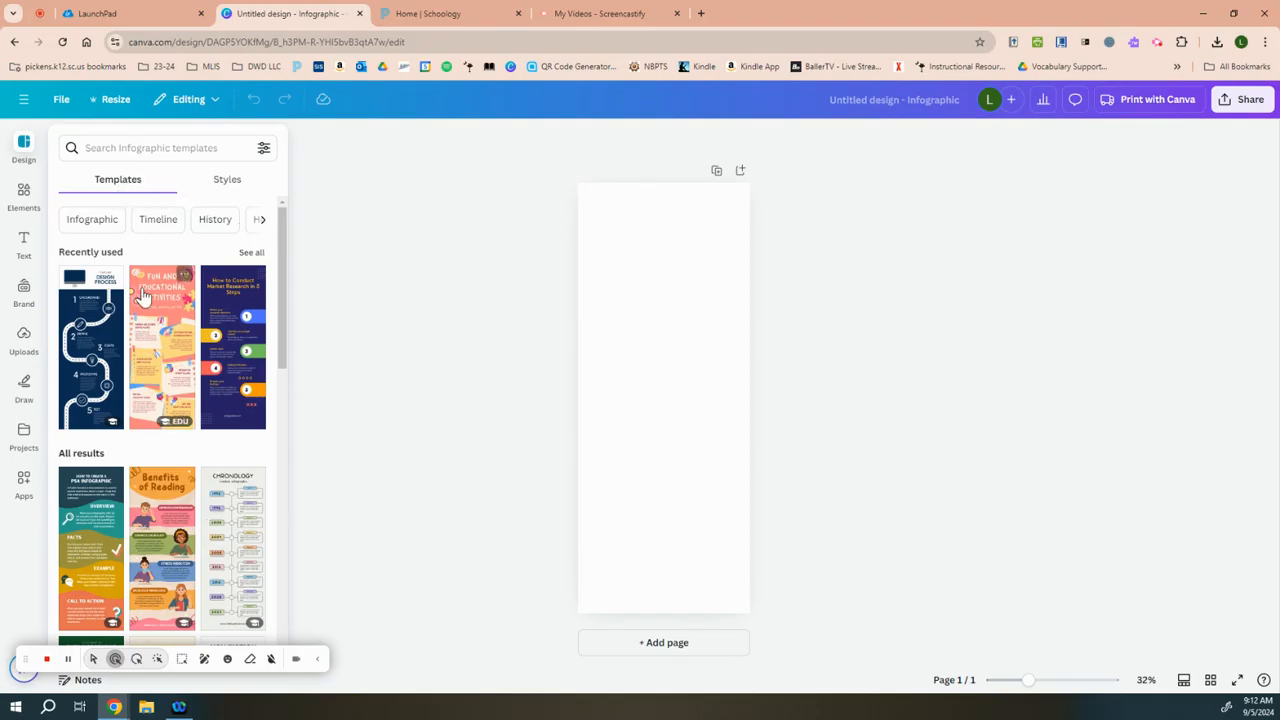
Step: Browse the infographic templates and apply the red and yellow "Fun and Educational Activities" template to the blank page
scroll(165, 298, down, 3)
scroll(165, 298, down, 5)
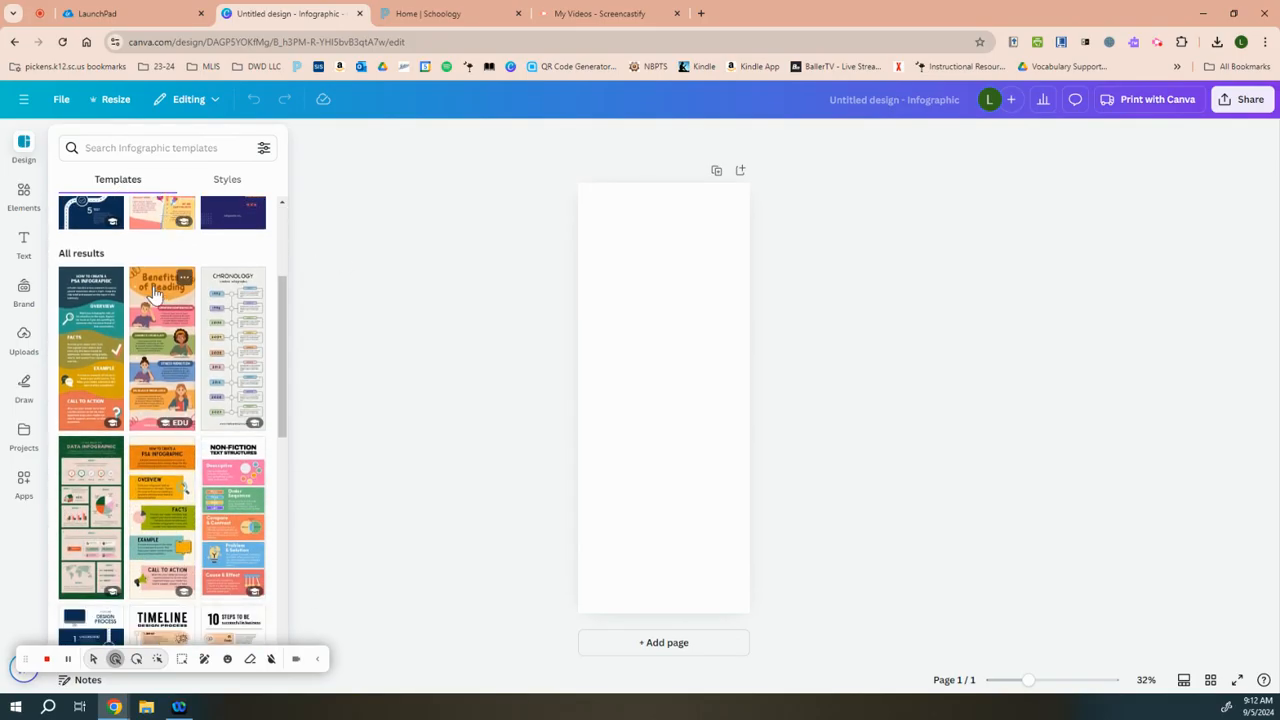
scroll(129, 274, down, 10)
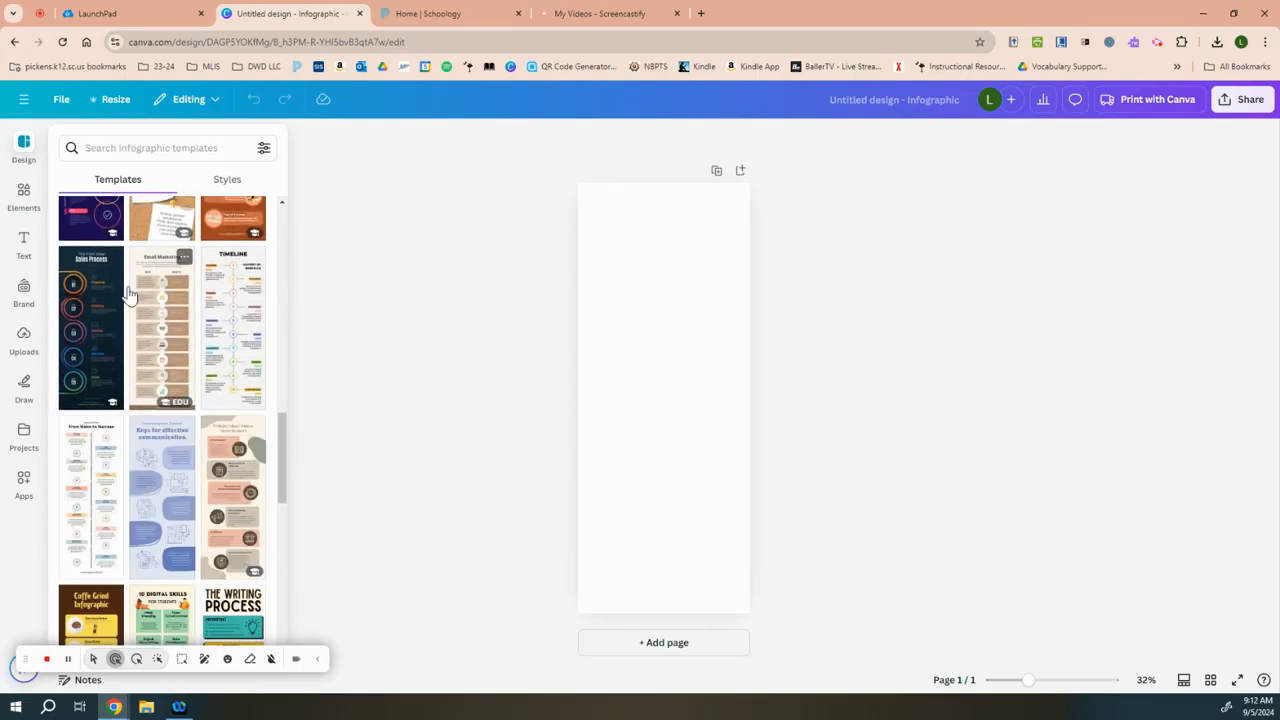
scroll(128, 290, down, 5)
scroll(126, 298, down, 8)
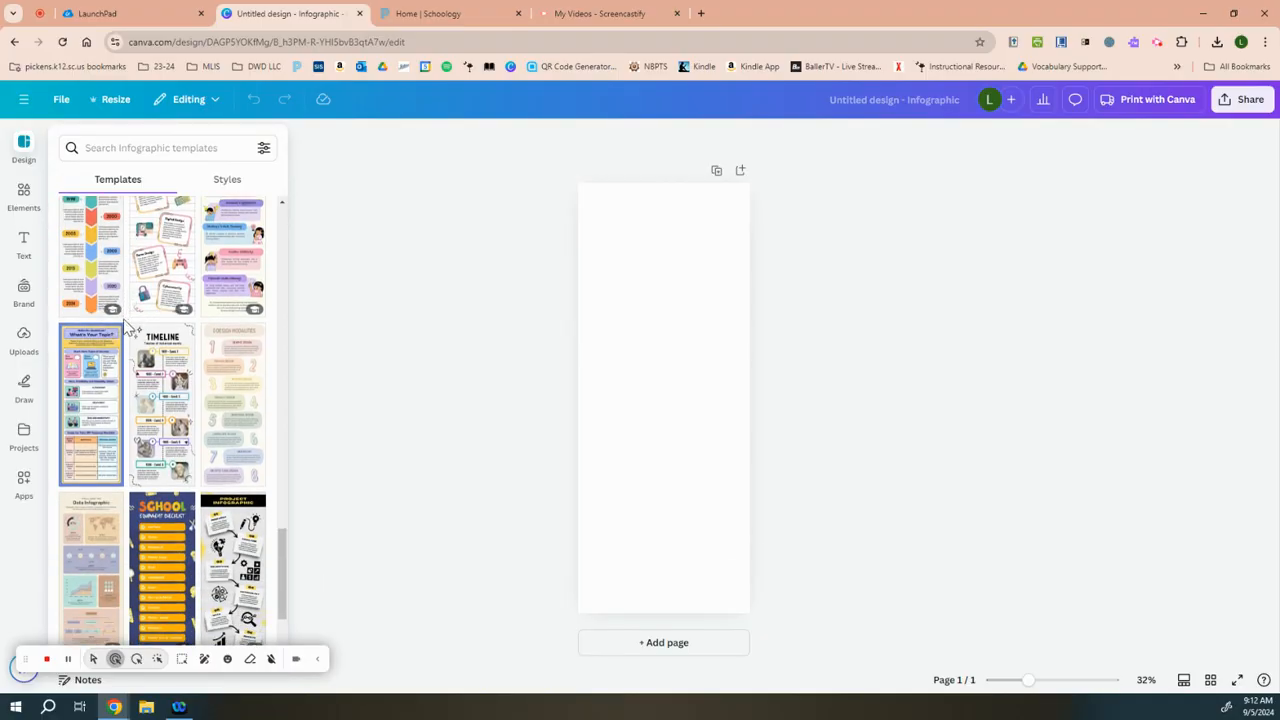
scroll(126, 325, down, 3)
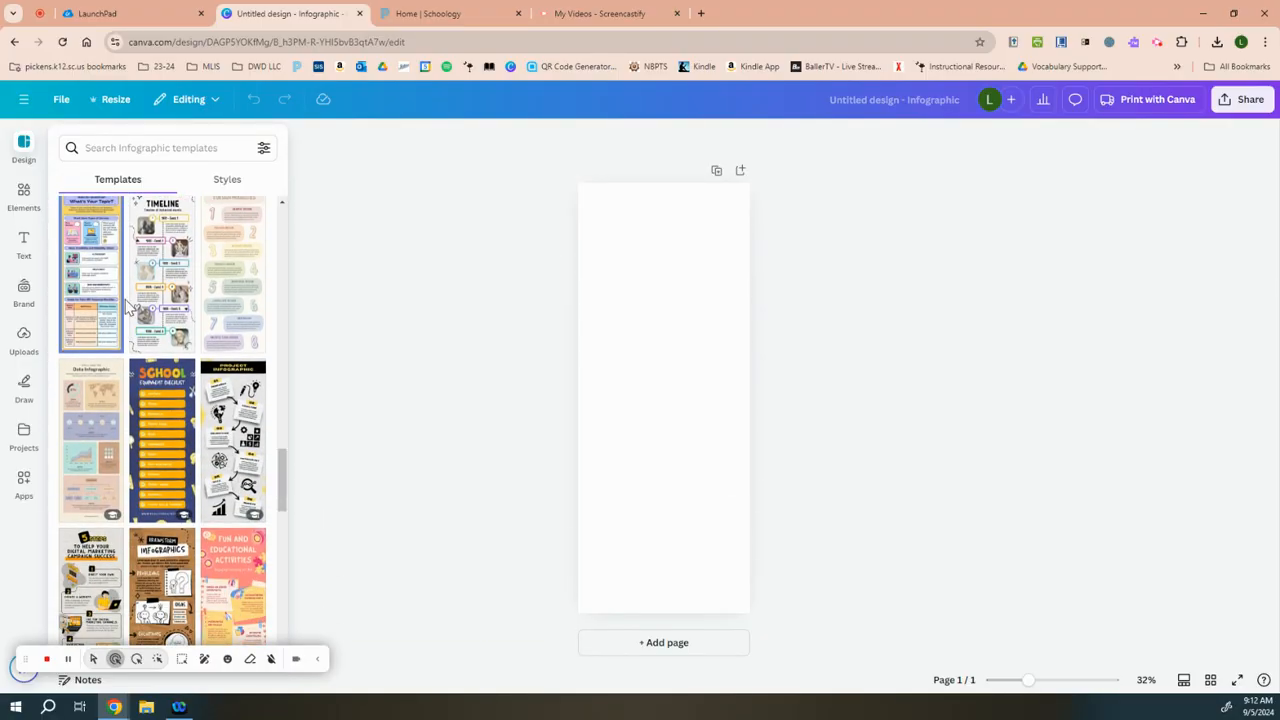
scroll(126, 310, down, 3)
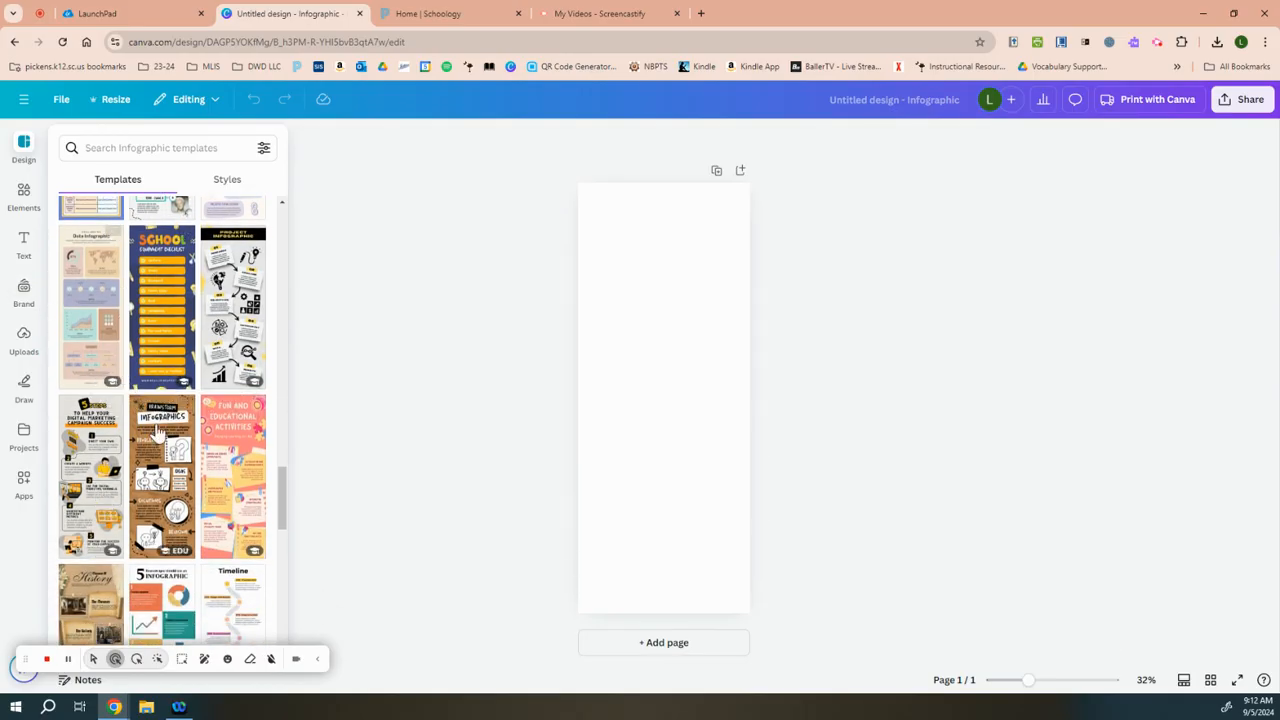
click(224, 440)
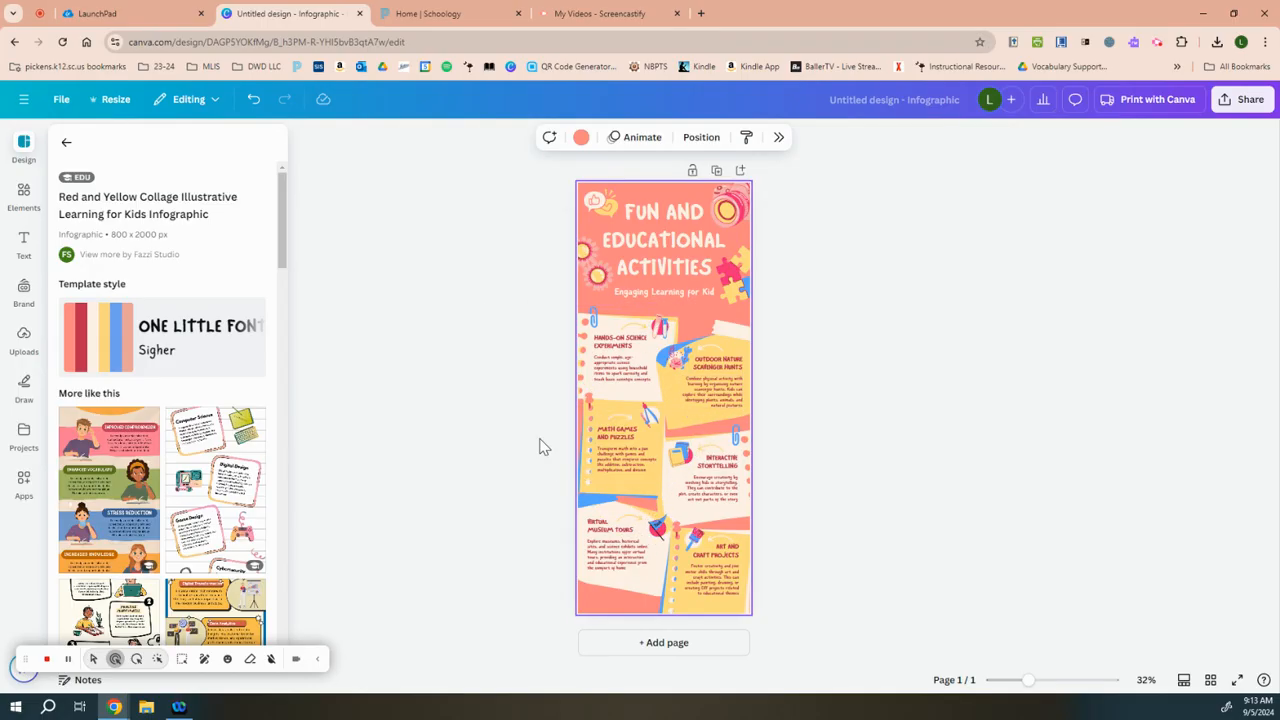
Step: Add a rounded square shape to the infographic and fill it with the cream document color
click(22, 193)
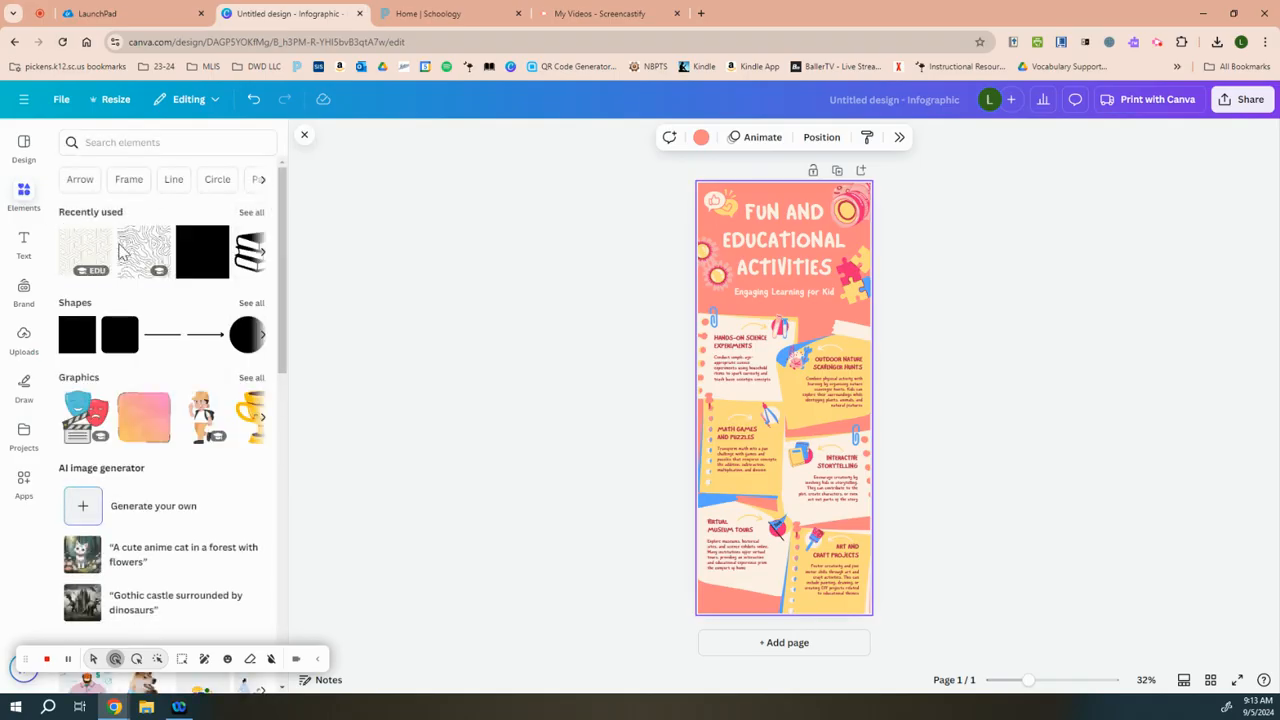
click(119, 334)
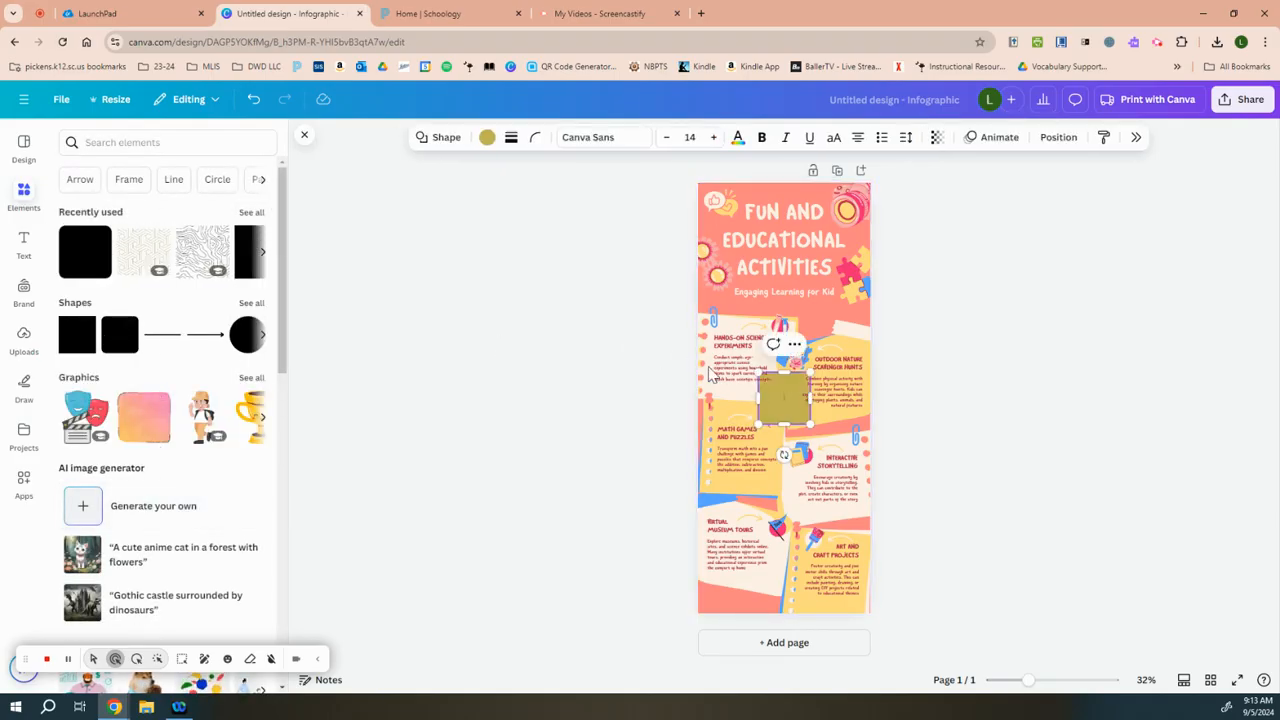
click(487, 137)
click(1204, 268)
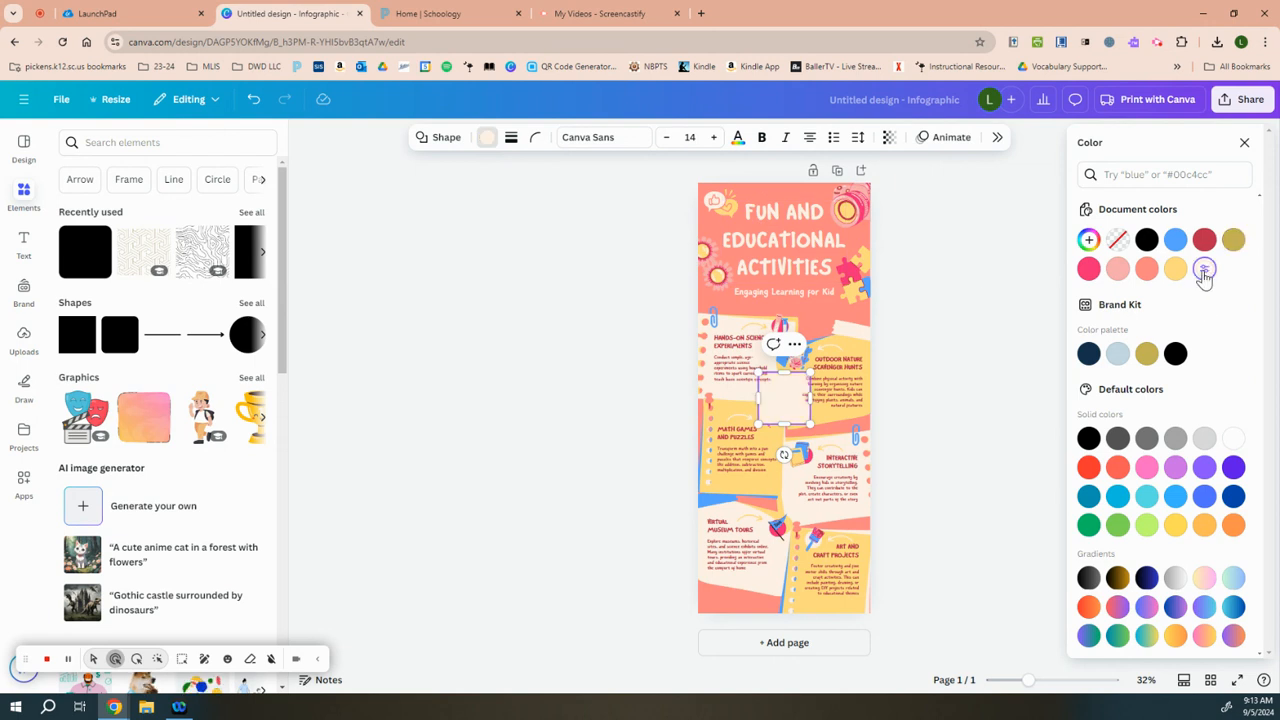
Step: Delete the cream rounded square from the middle of the infographic
click(790, 400)
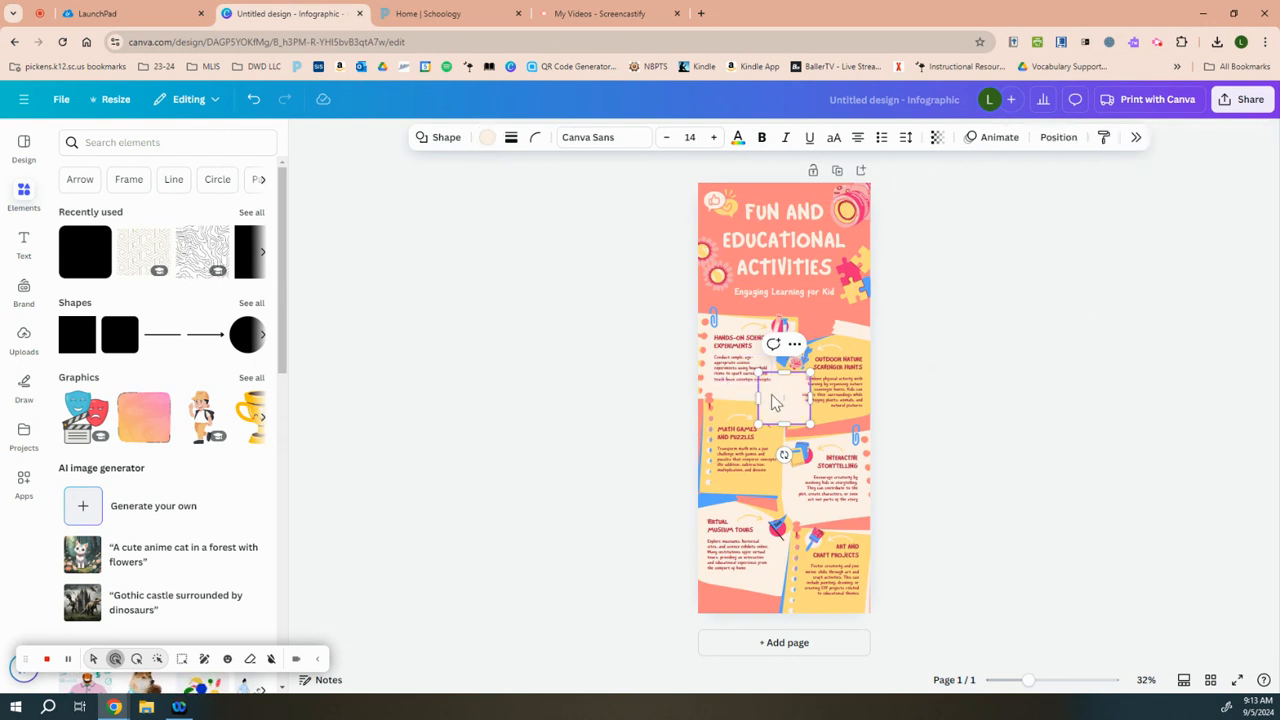
click(1145, 401)
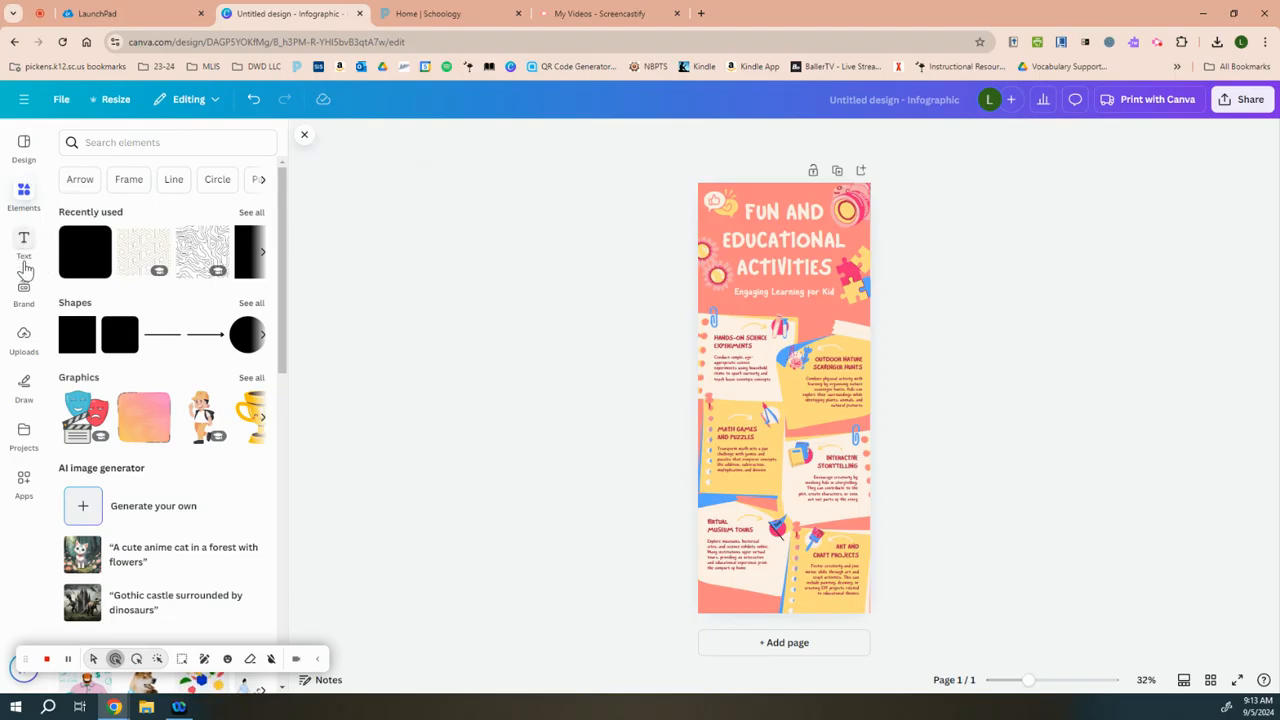
Step: Find the peach double exclamation mark by searching elements for "exclamation mark", and place it above the "Outdoor Nature Scavenger Hunts" note
click(118, 148)
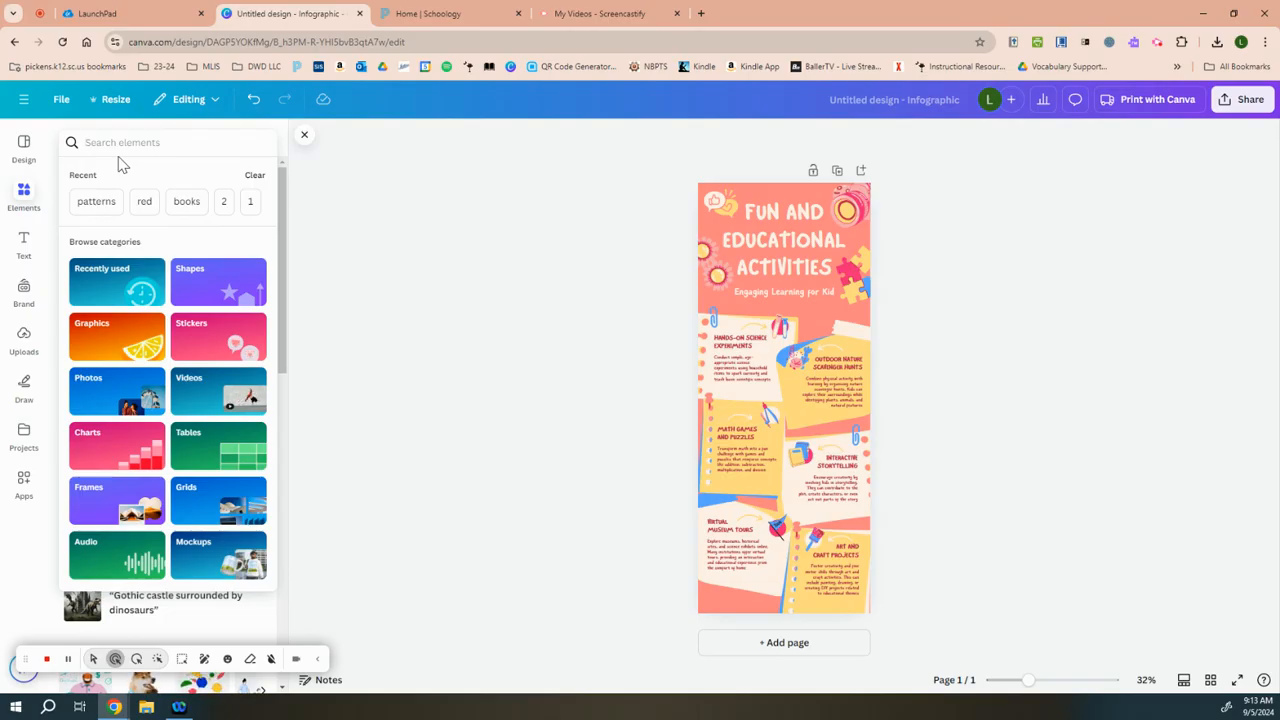
text(Excla)
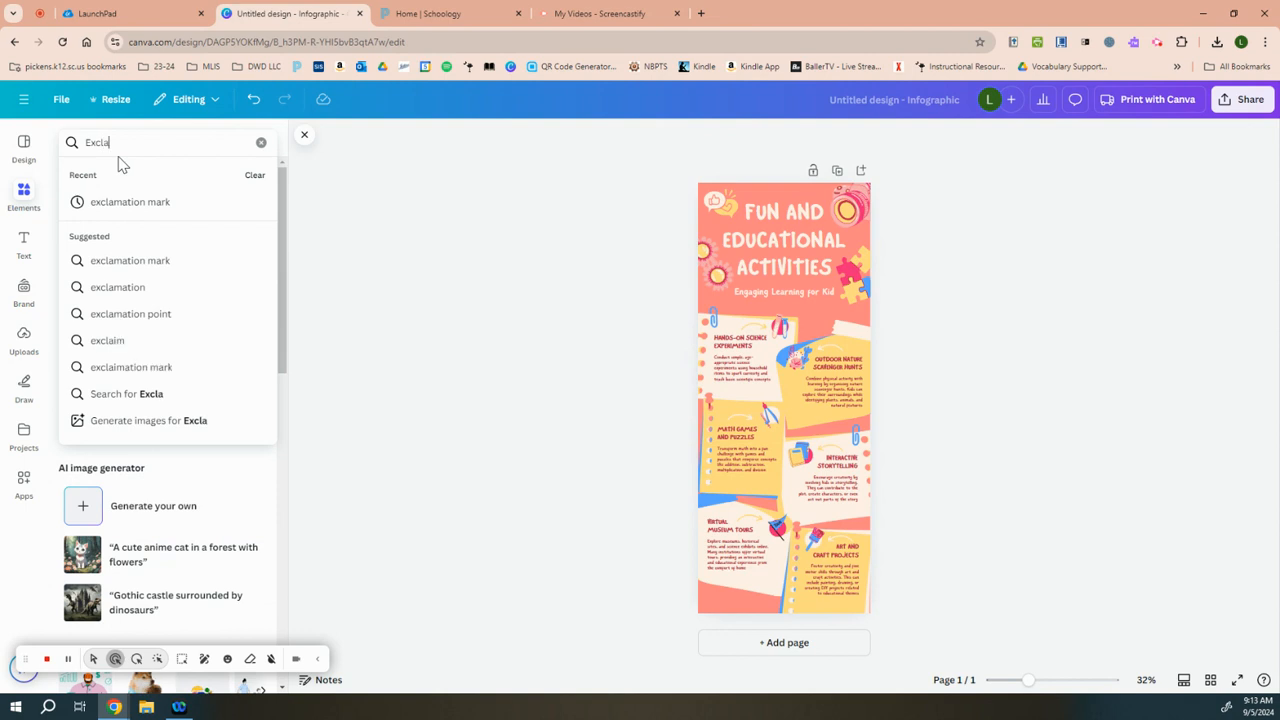
key(Down)
key(Return)
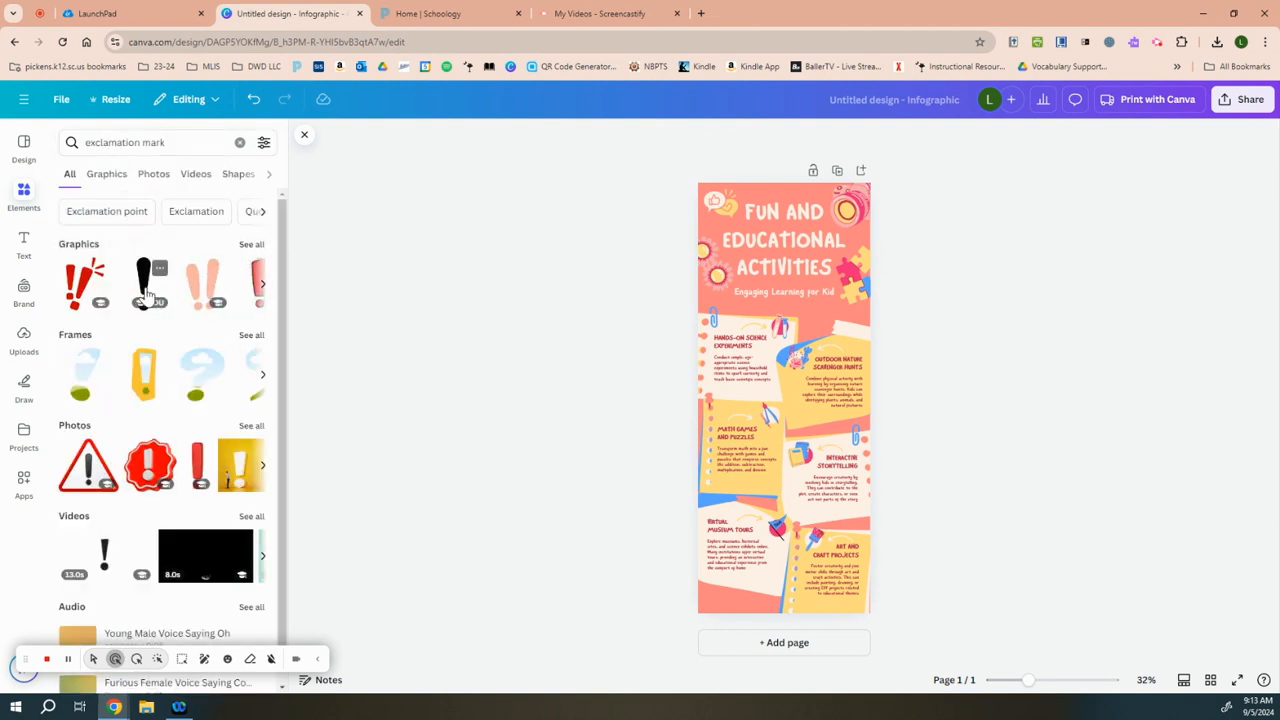
click(256, 243)
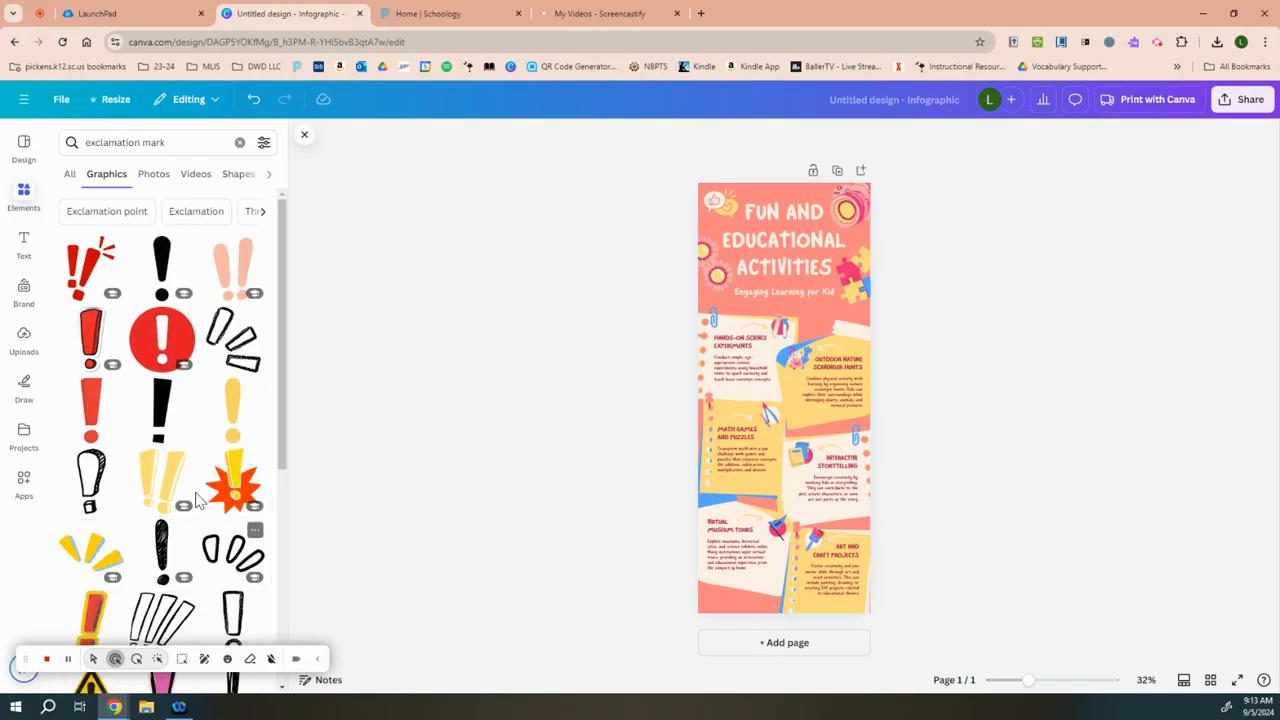
click(234, 266)
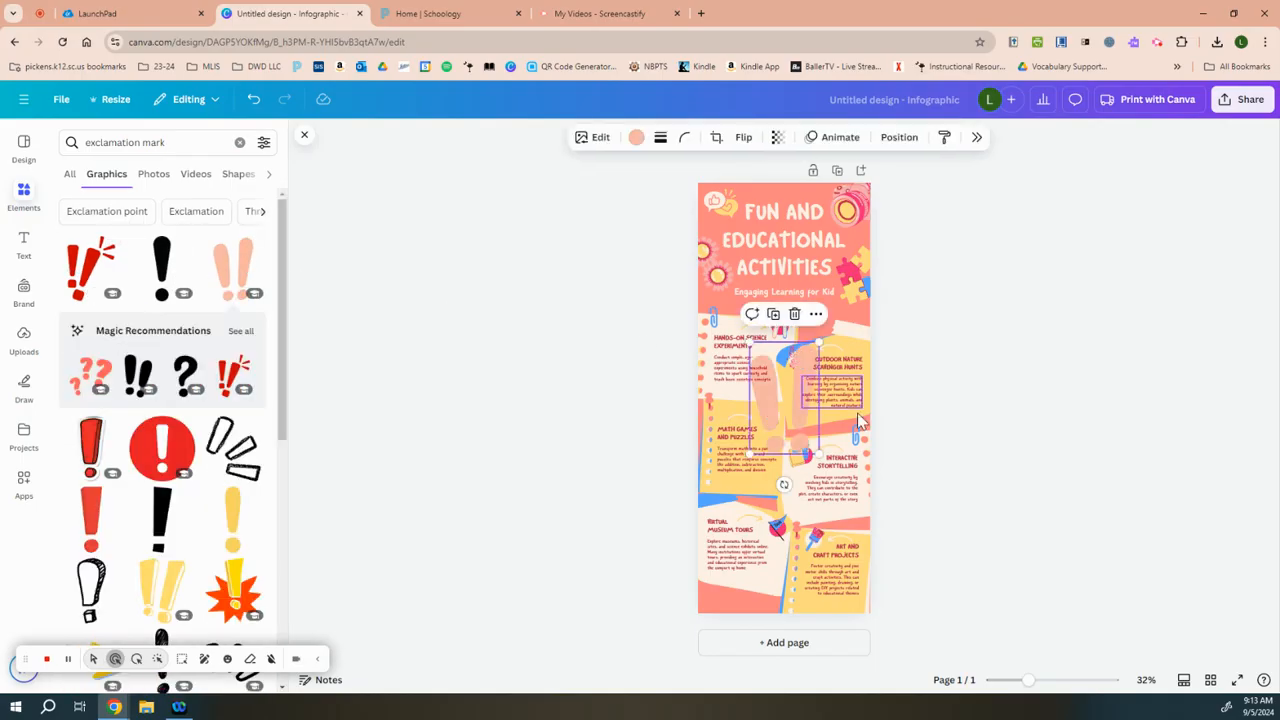
drag(785, 418, 838, 328)
click(781, 187)
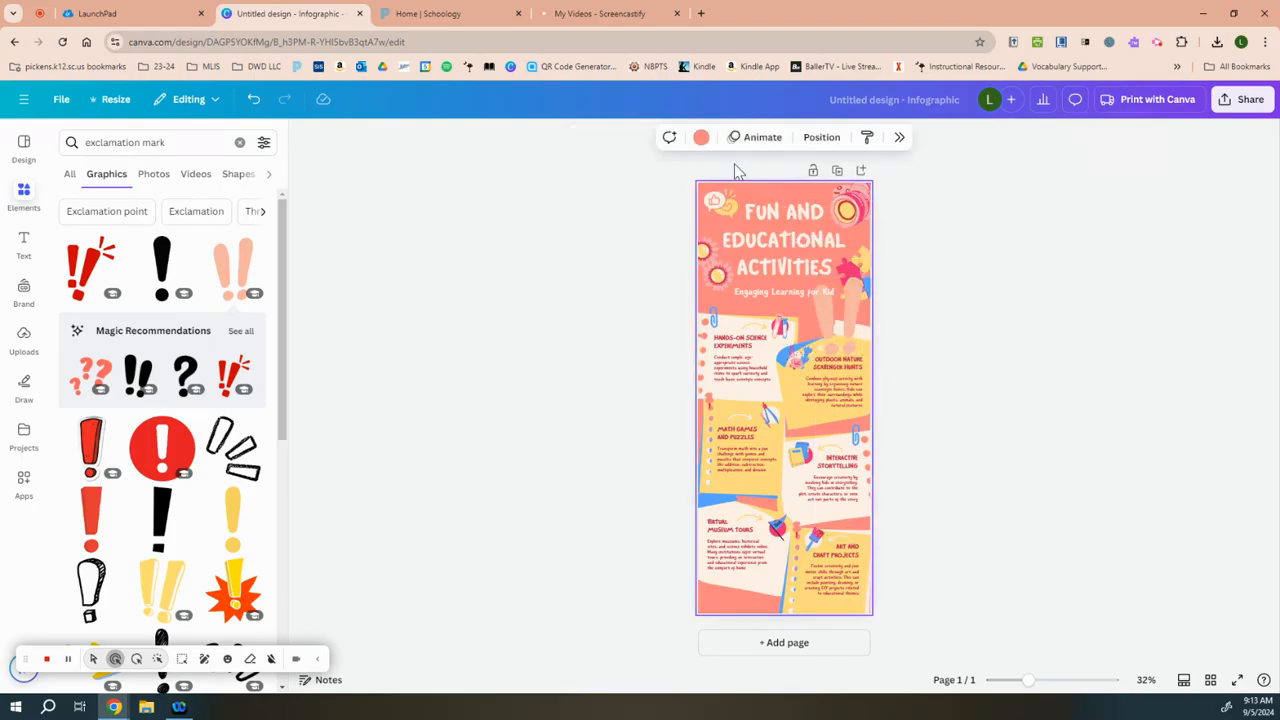
click(1072, 254)
click(774, 198)
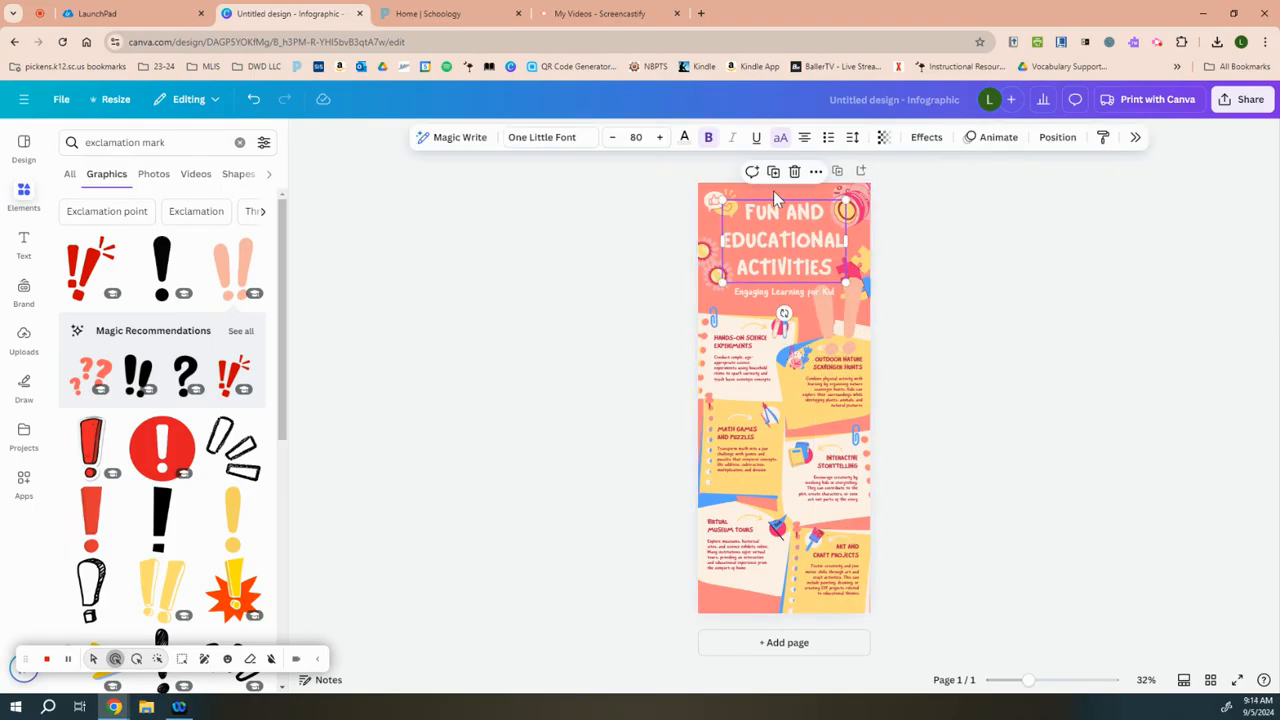
click(770, 176)
click(926, 201)
click(776, 207)
key(Delete)
Step: Change the infographic's background to a custom solid green
click(773, 194)
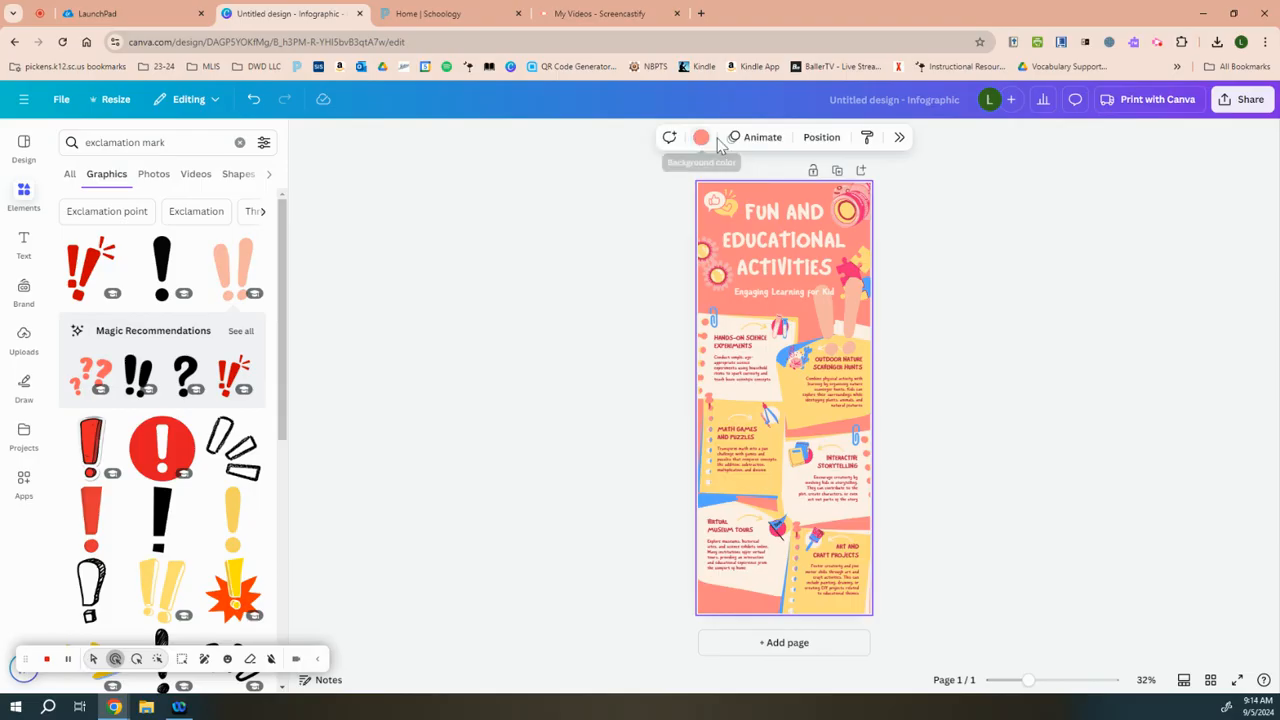
click(701, 137)
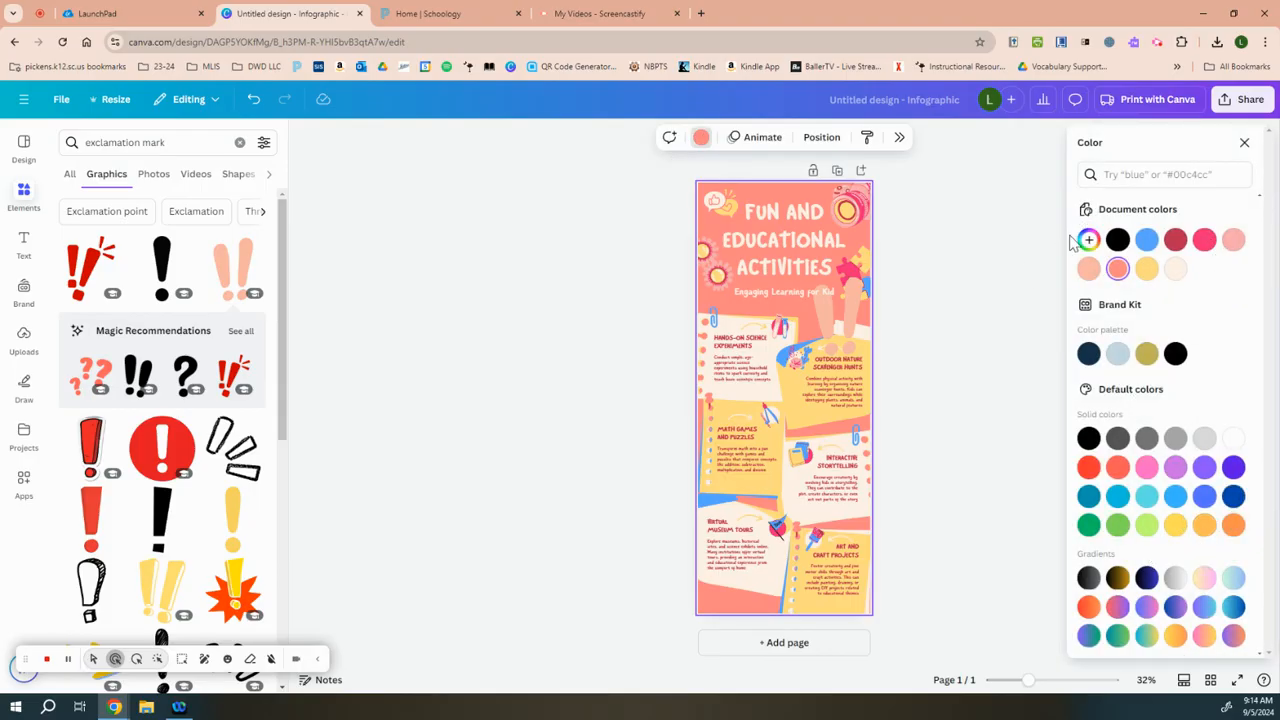
click(1088, 241)
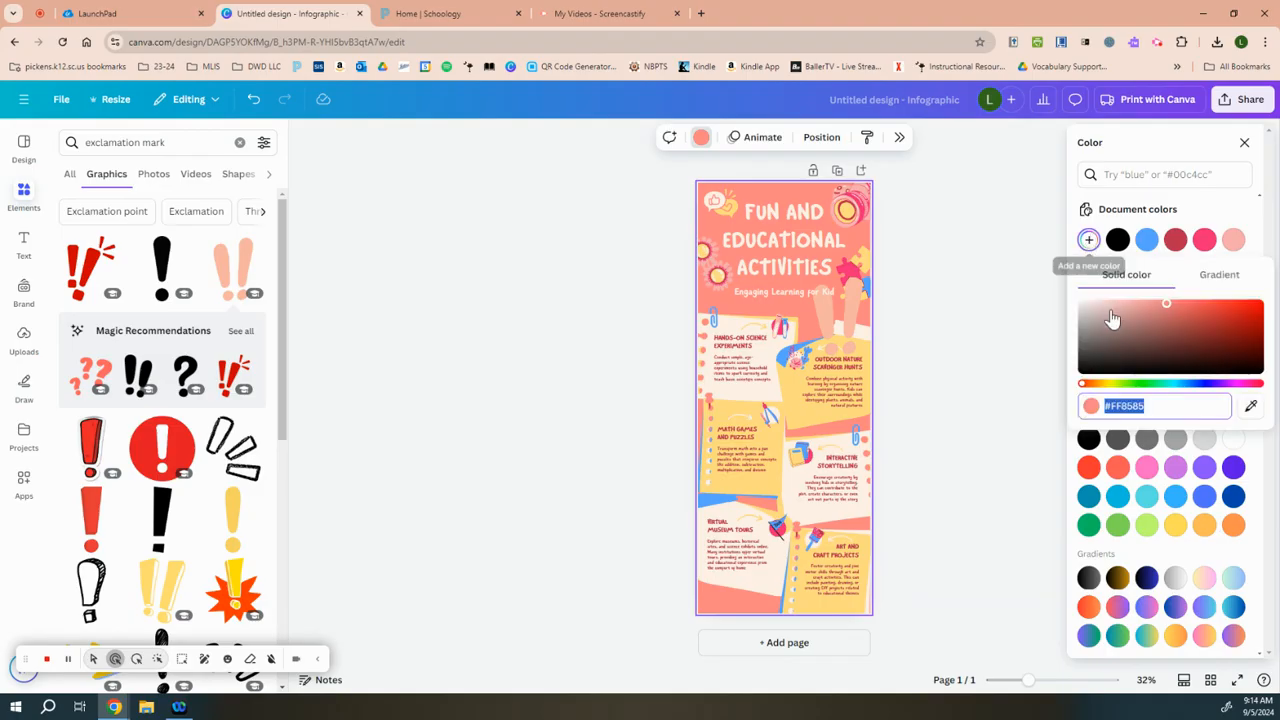
click(1149, 313)
click(1129, 337)
click(1212, 384)
click(1147, 309)
click(1183, 326)
click(1149, 386)
mouse_move(1193, 324)
mouse_down()
mouse_move(1163, 324)
mouse_move(1202, 320)
mouse_up()
click(992, 241)
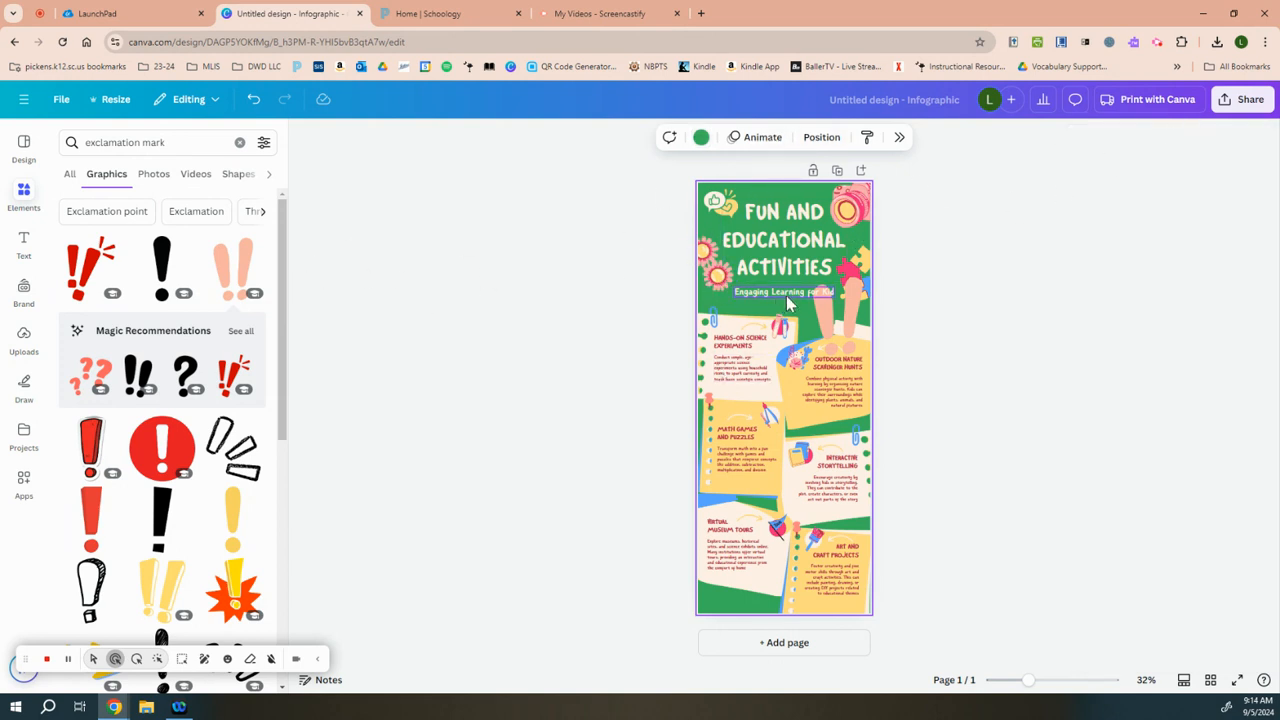
Step: Duplicate the "Fun and Educational Activities" title, move the copy down over the notes, and replace its text with "Notice and Note"
click(792, 238)
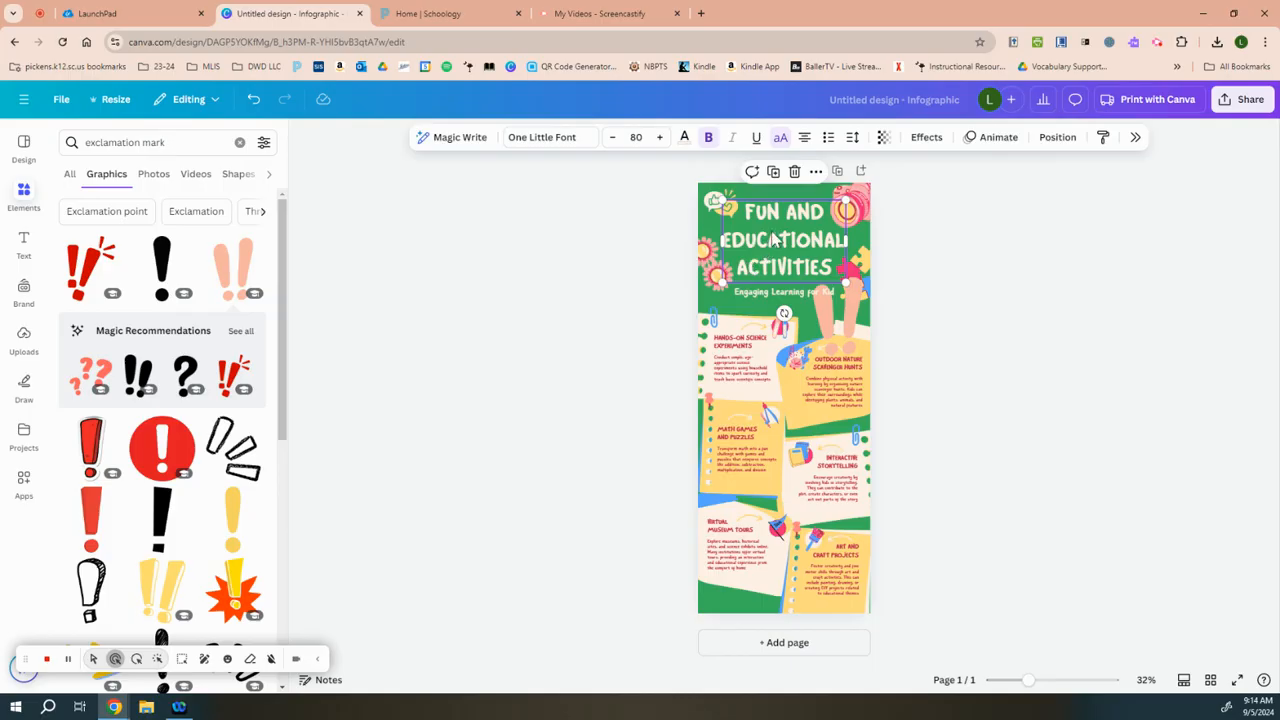
click(963, 340)
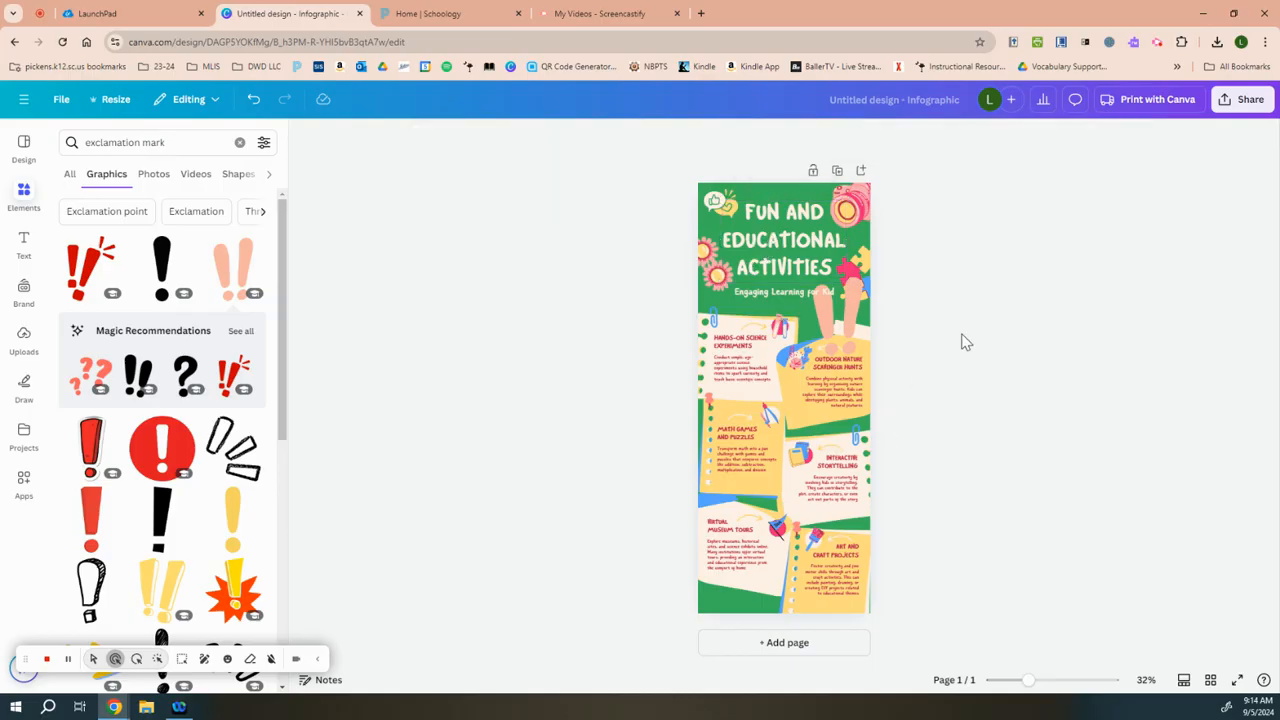
click(774, 240)
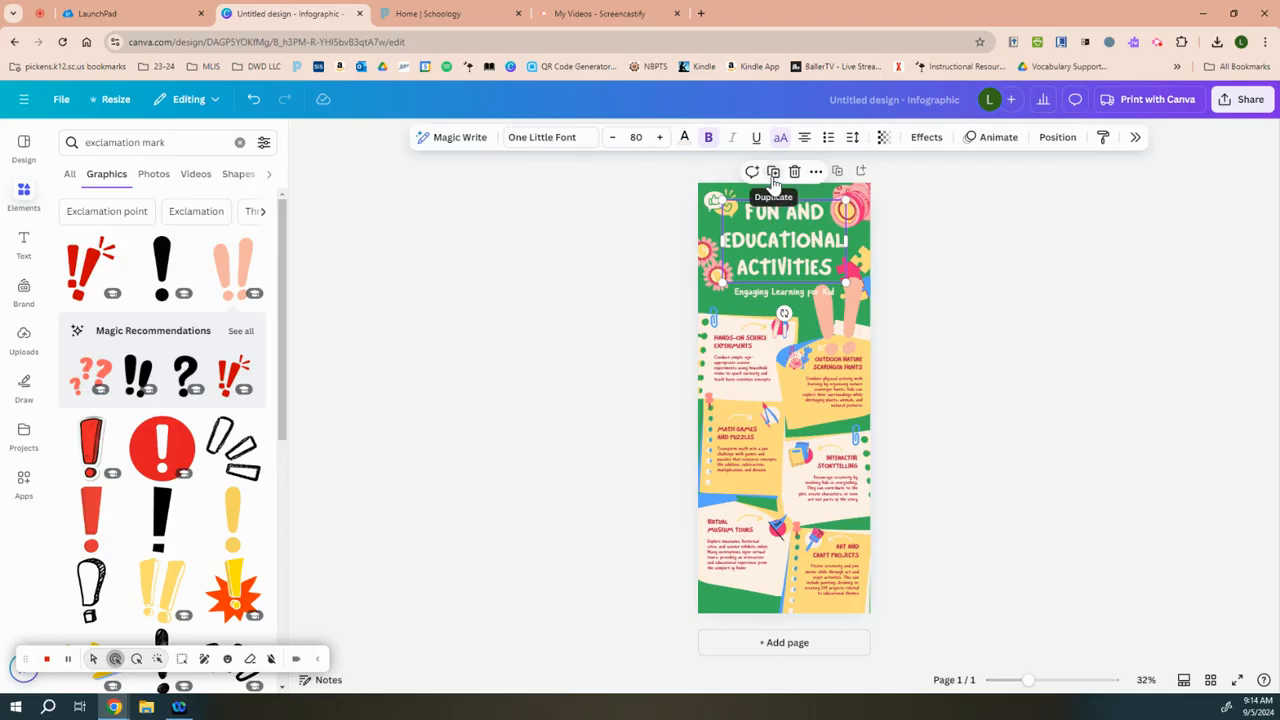
click(773, 172)
drag(835, 238, 815, 381)
click(815, 381)
key(BackSpace)
click(813, 388)
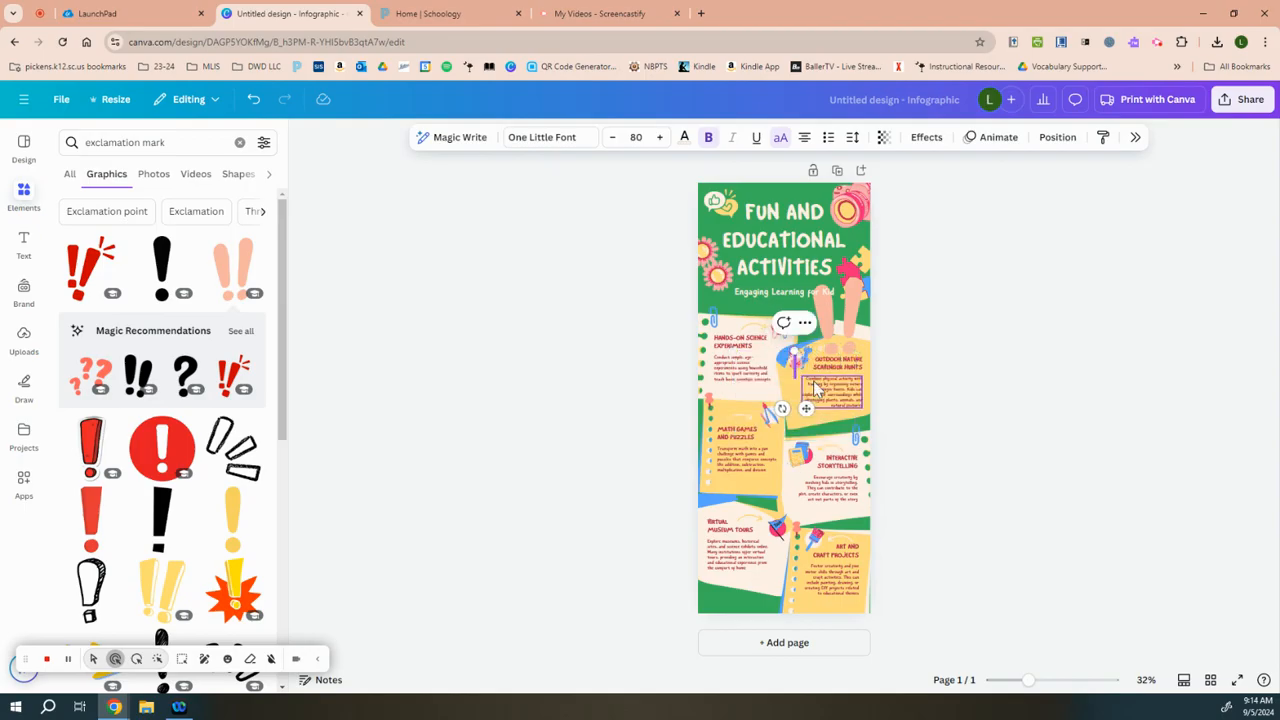
text(type it and not)
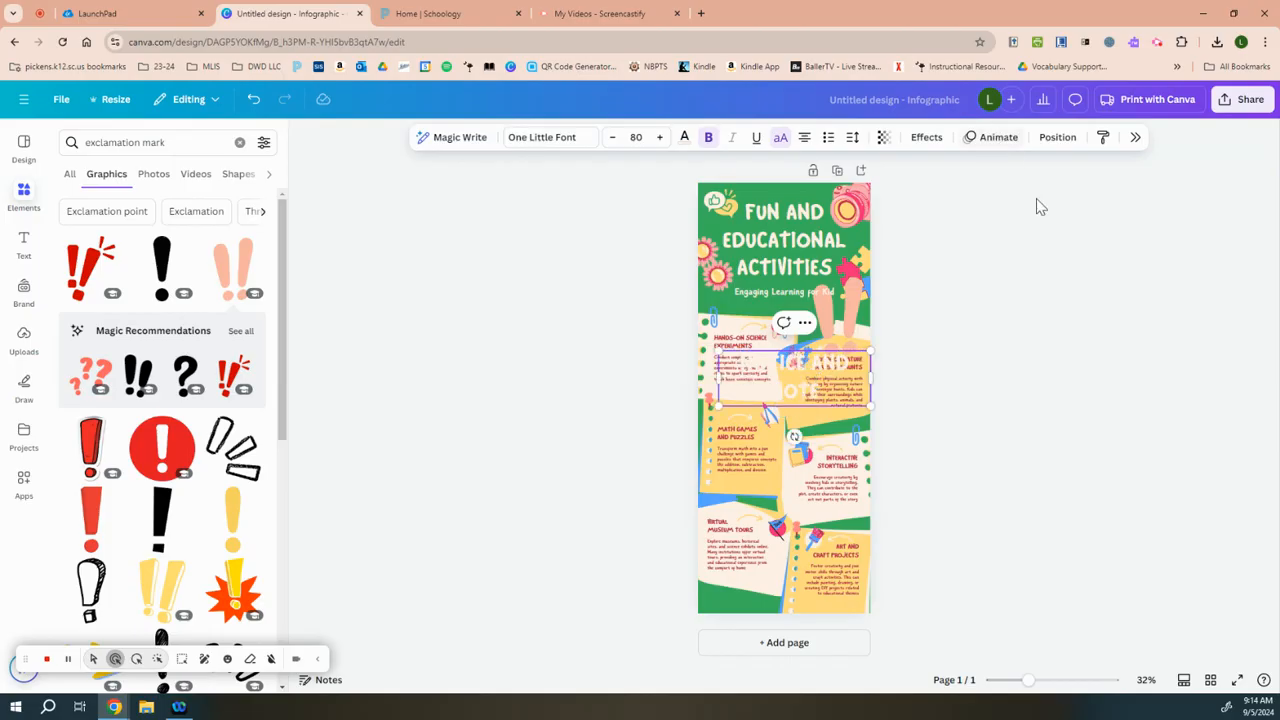
click(1005, 346)
Step: Delete the original "Fun and Educational Activities" title and move the "Notice and Note" title into its place
click(814, 264)
key(Delete)
drag(826, 380, 790, 233)
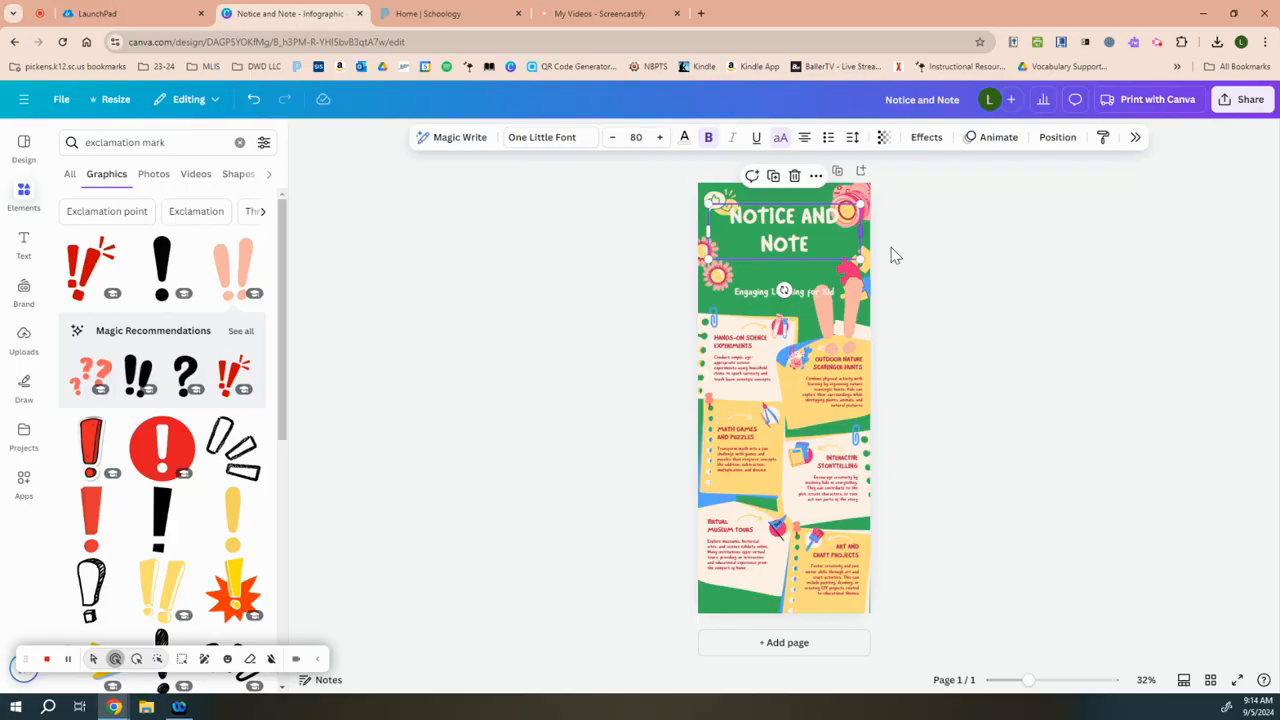
click(980, 272)
click(828, 253)
click(640, 270)
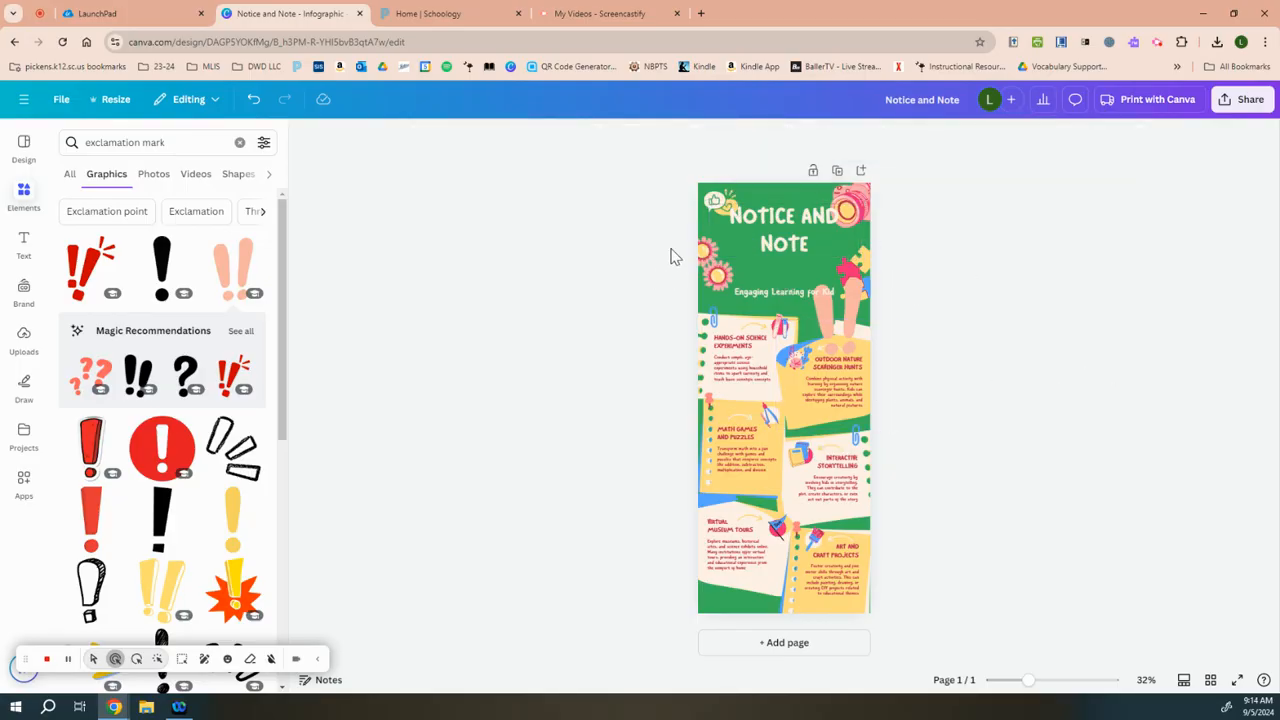
click(760, 230)
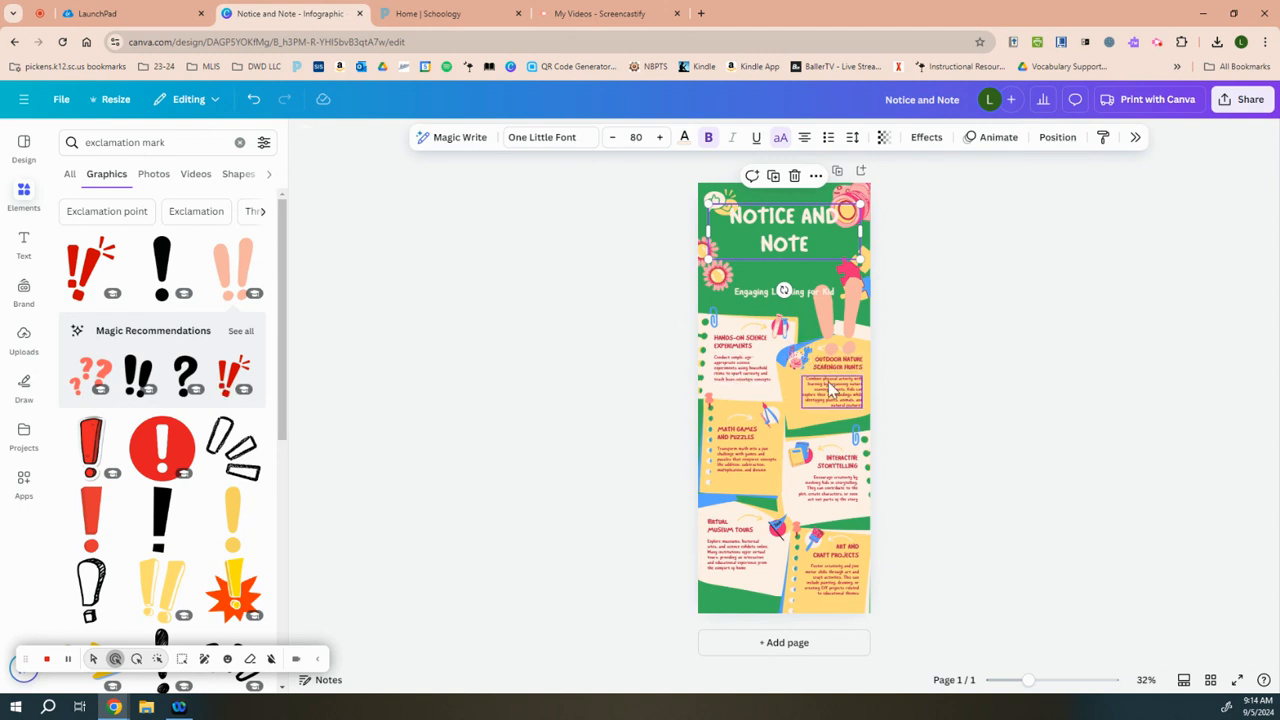
click(724, 374)
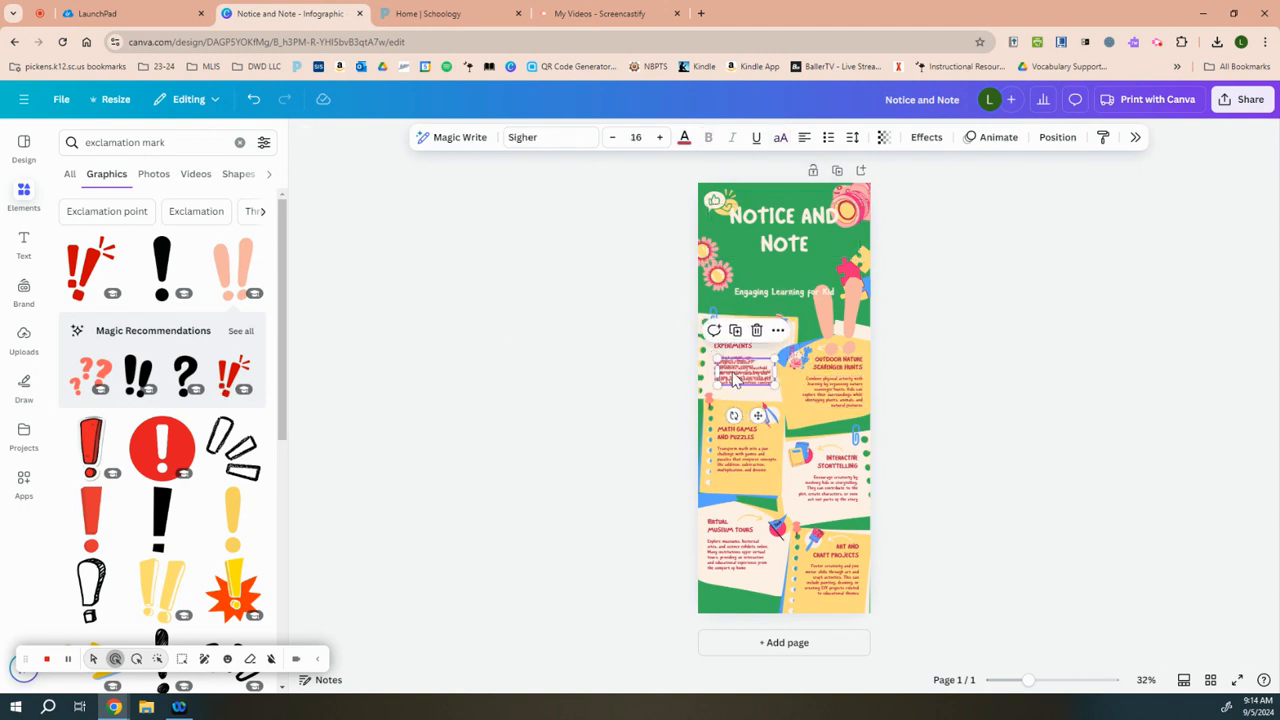
drag(748, 376, 760, 298)
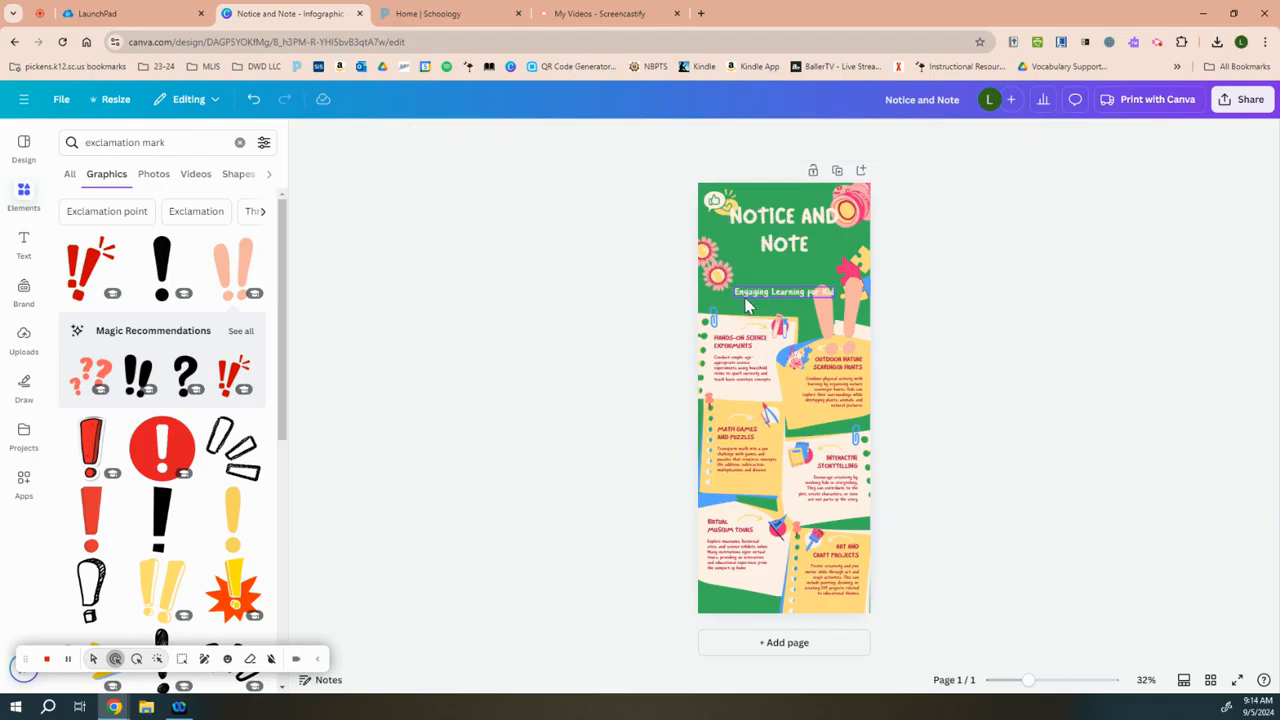
Step: Add a text box reading "Memory Moment" in the middle of the infographic
click(24, 240)
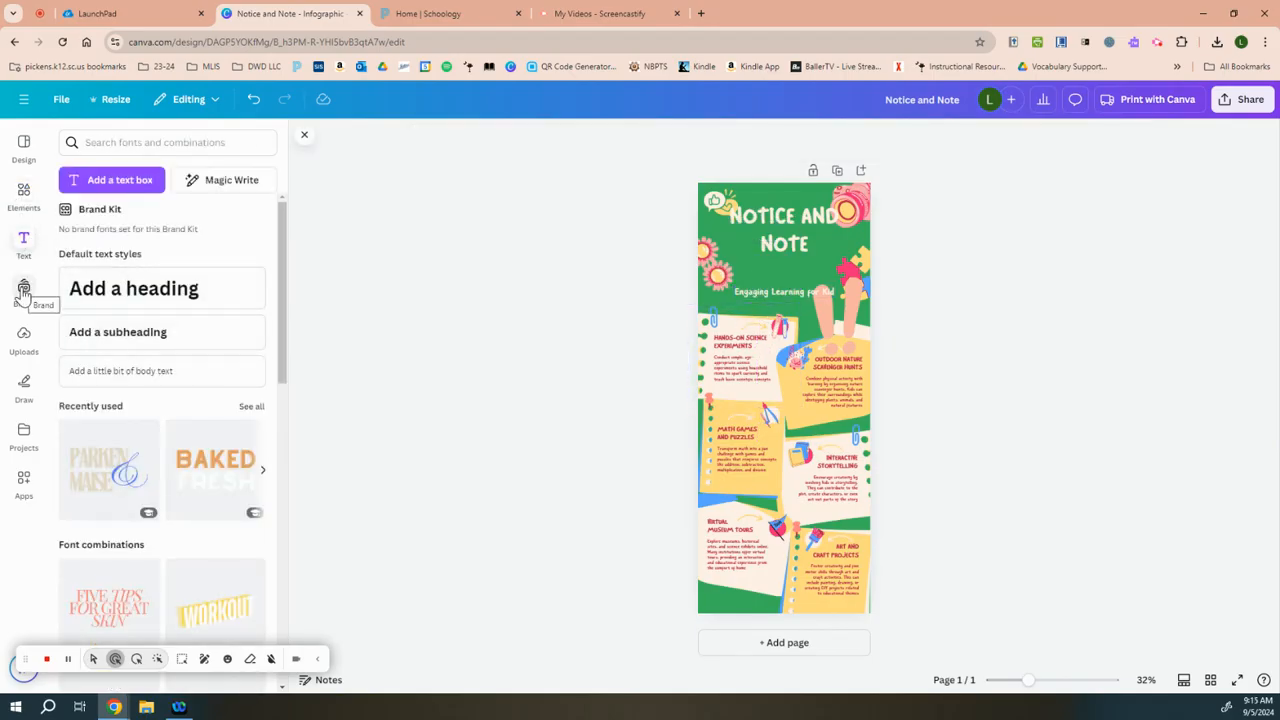
click(110, 188)
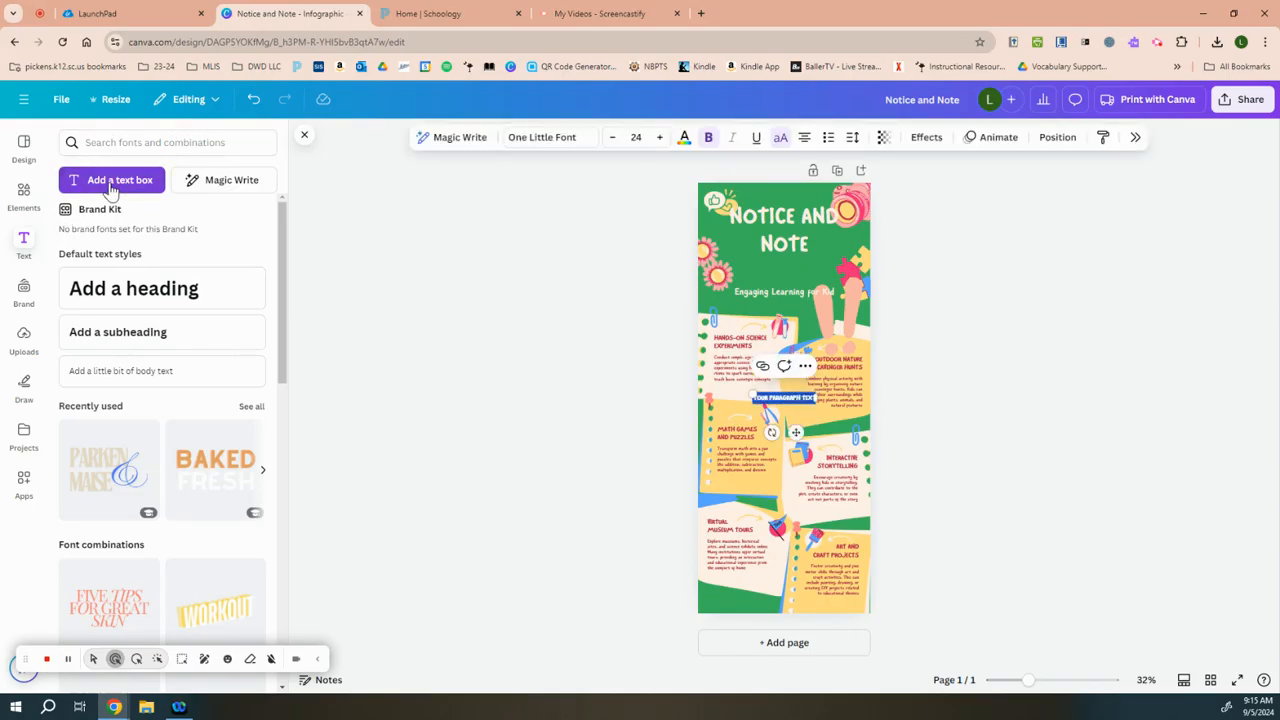
drag(790, 404, 792, 432)
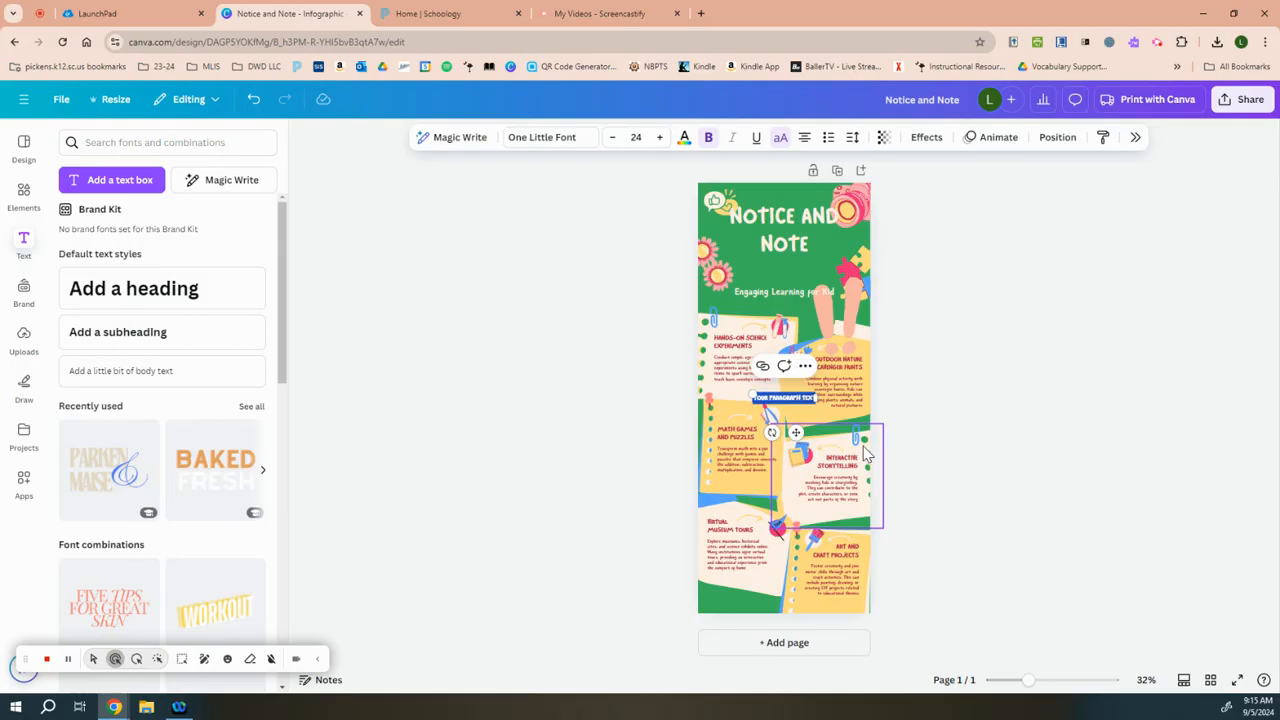
text(Memory Moment)
click(1157, 523)
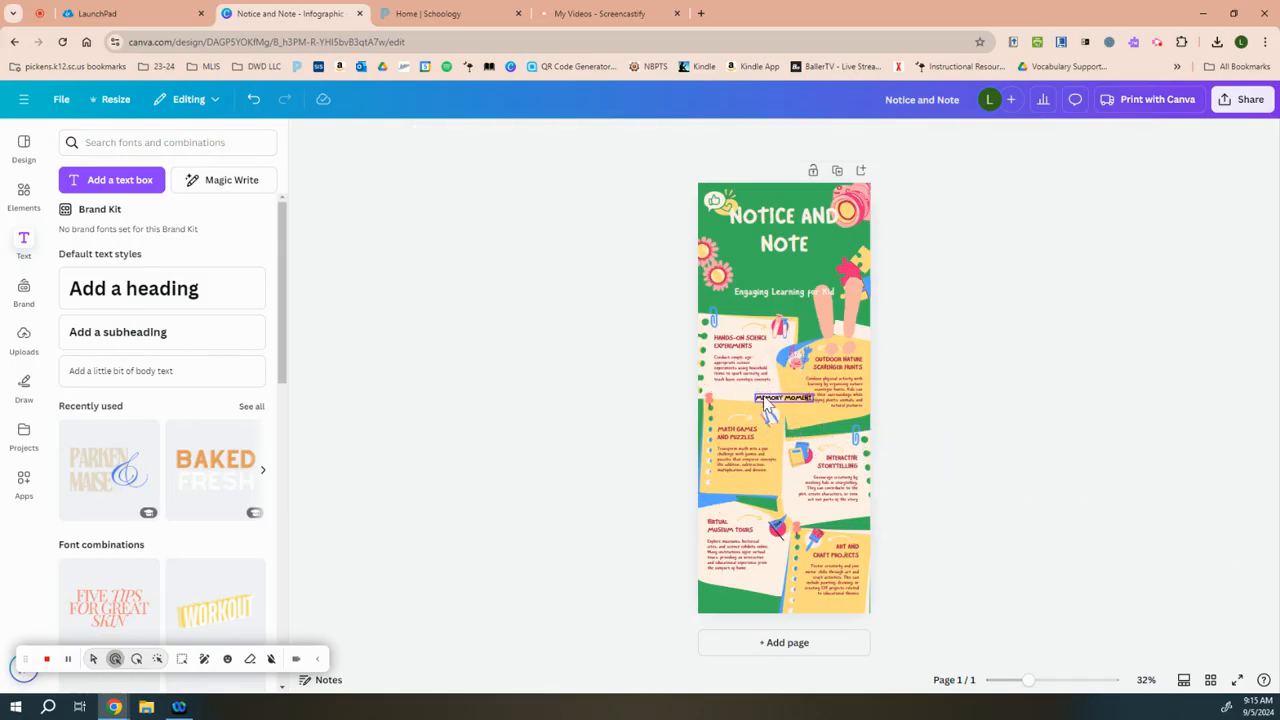
Step: Change the "Memory Moment" text color to the light blue default solid color
click(765, 400)
click(684, 137)
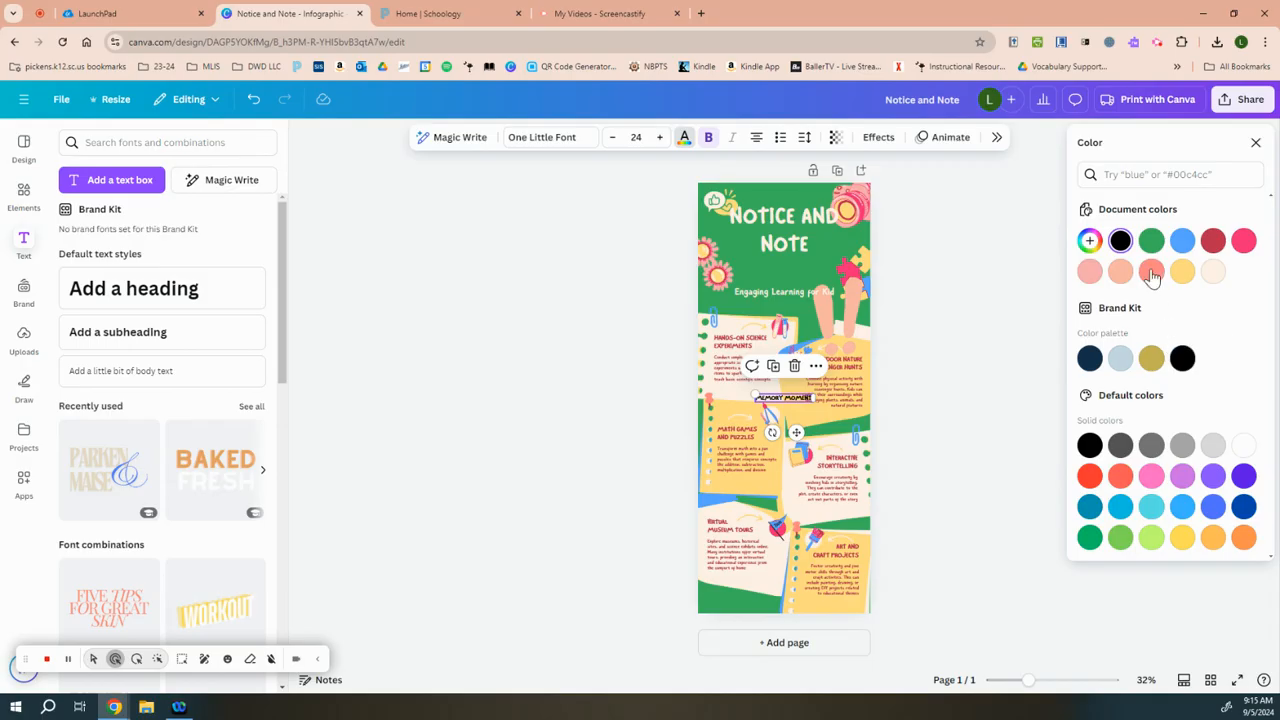
click(1152, 275)
click(1212, 475)
click(1182, 506)
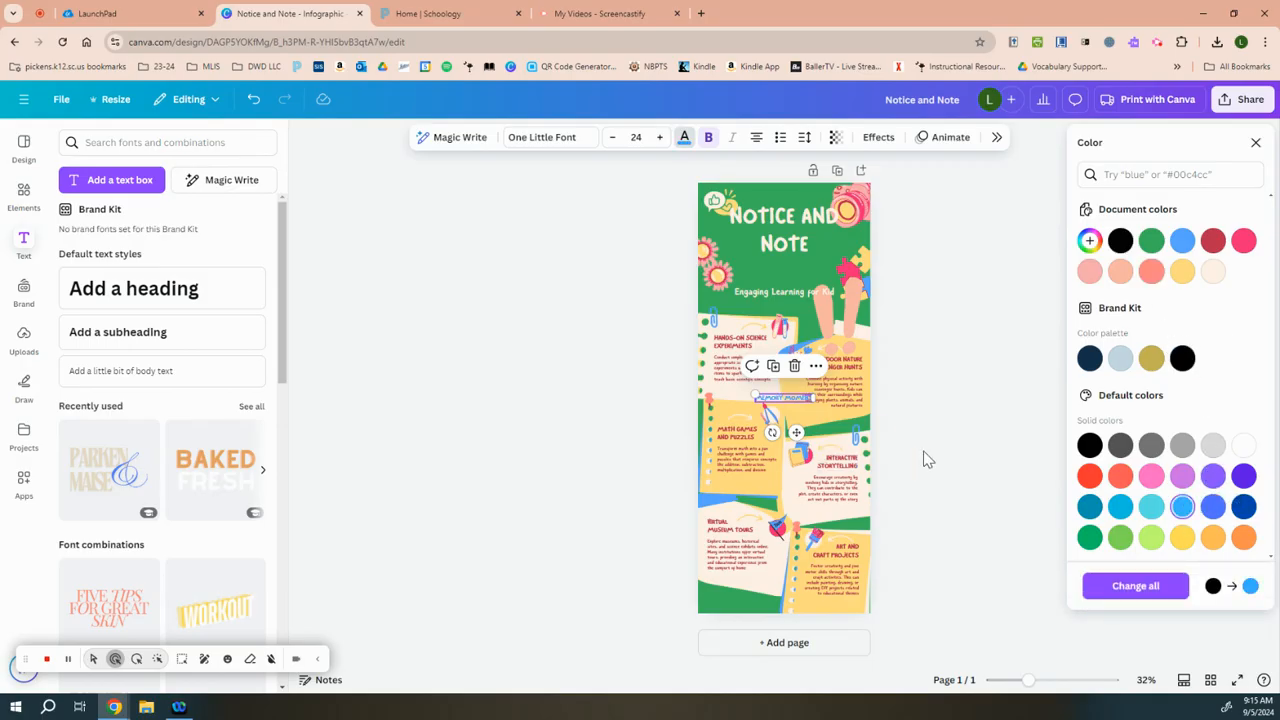
click(780, 399)
click(980, 437)
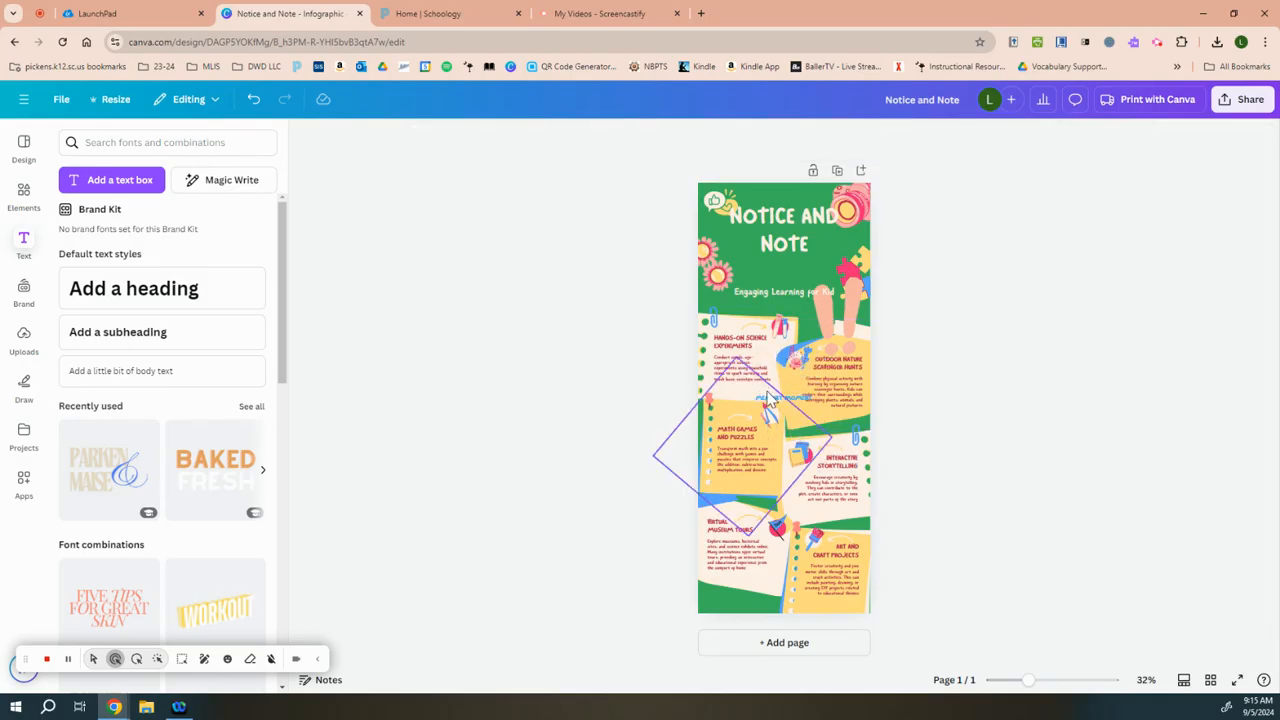
Step: Delete the "Memory Moment" text box from the infographic
click(769, 403)
key(Delete)
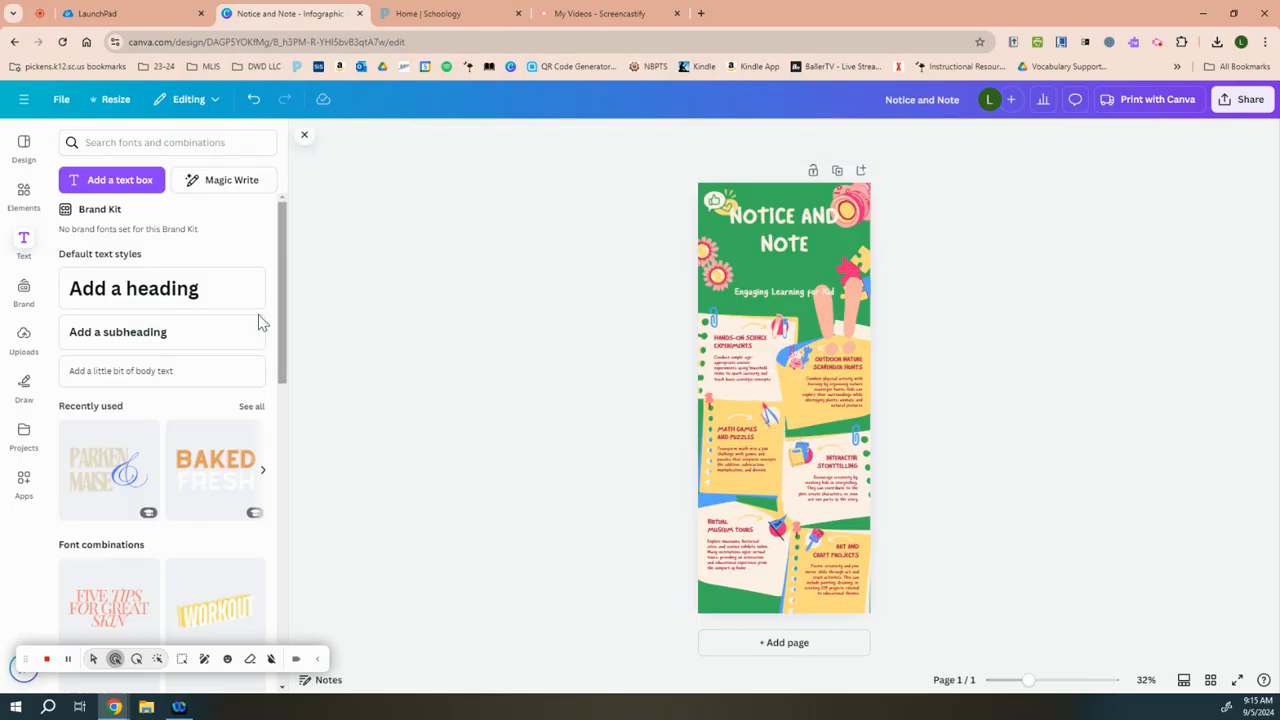
scroll(150, 450, down, 3)
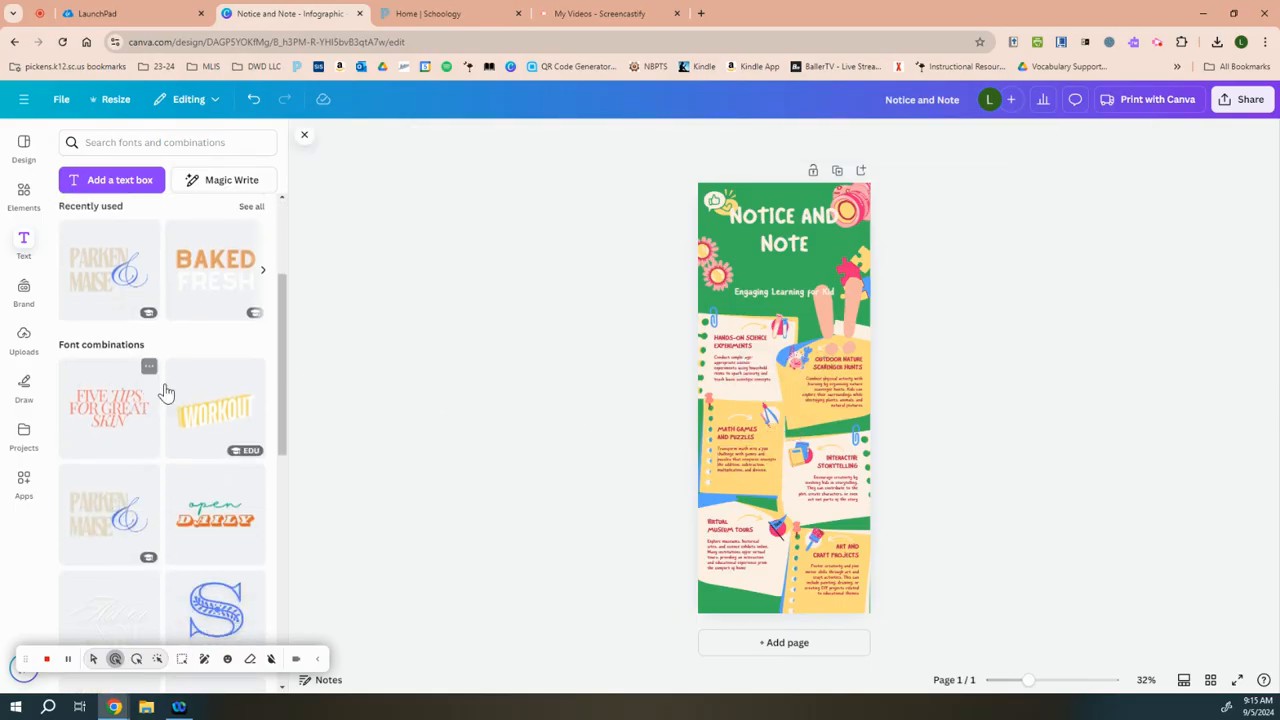
scroll(167, 390, down, 2)
scroll(166, 360, up, 3)
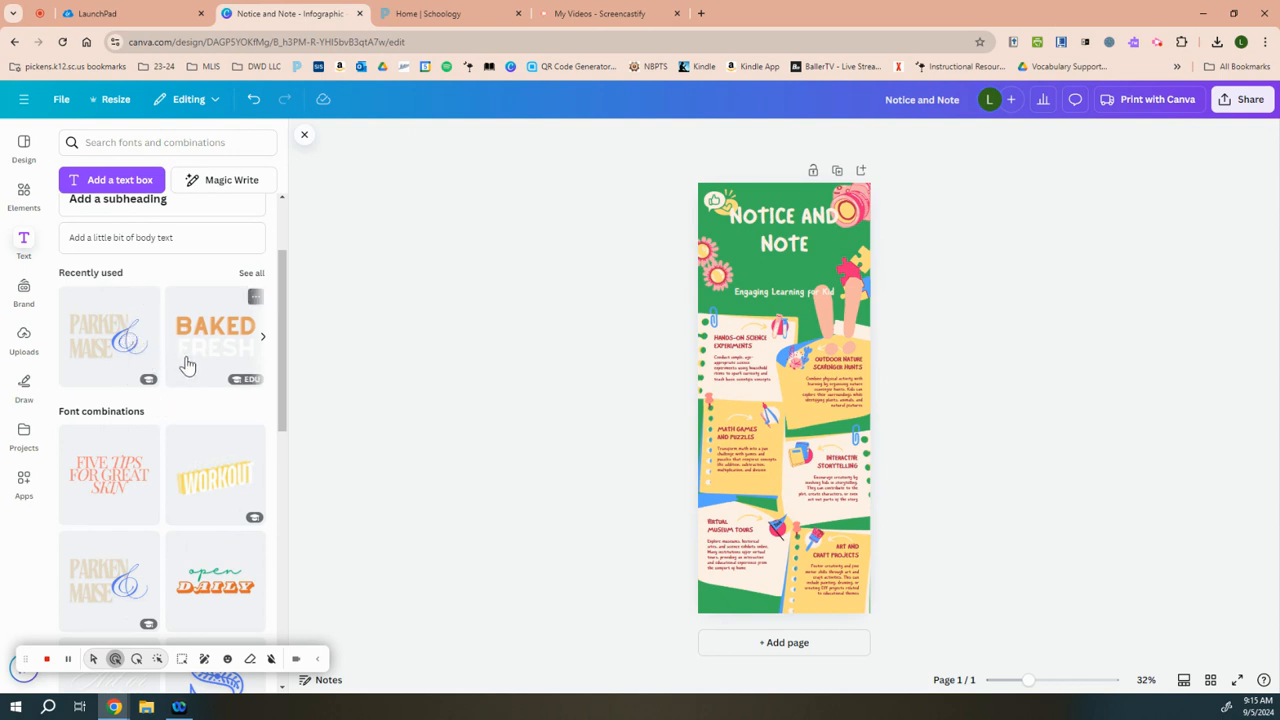
scroll(186, 364, up, 2)
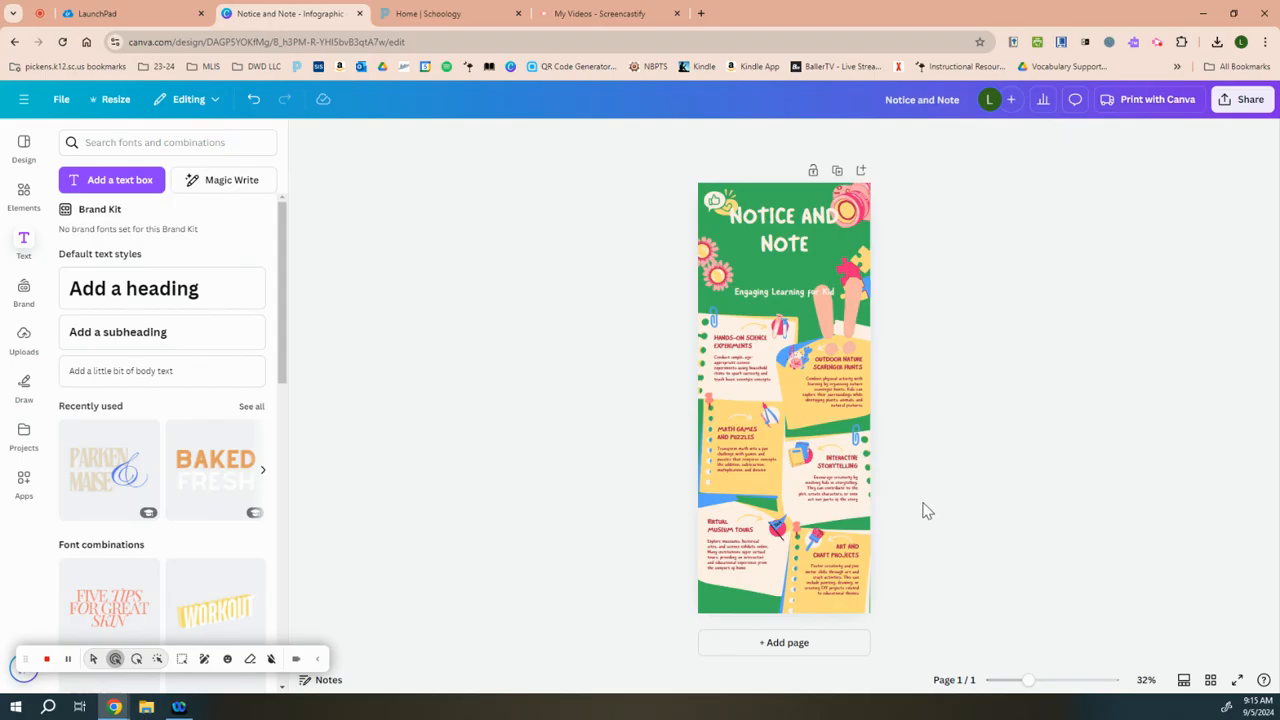
mouse_move(1028, 681)
mouse_down()
mouse_move(1077, 693)
mouse_move(1068, 705)
mouse_move(1057, 690)
mouse_move(1006, 688)
mouse_move(1094, 686)
mouse_move(1030, 680)
mouse_up()
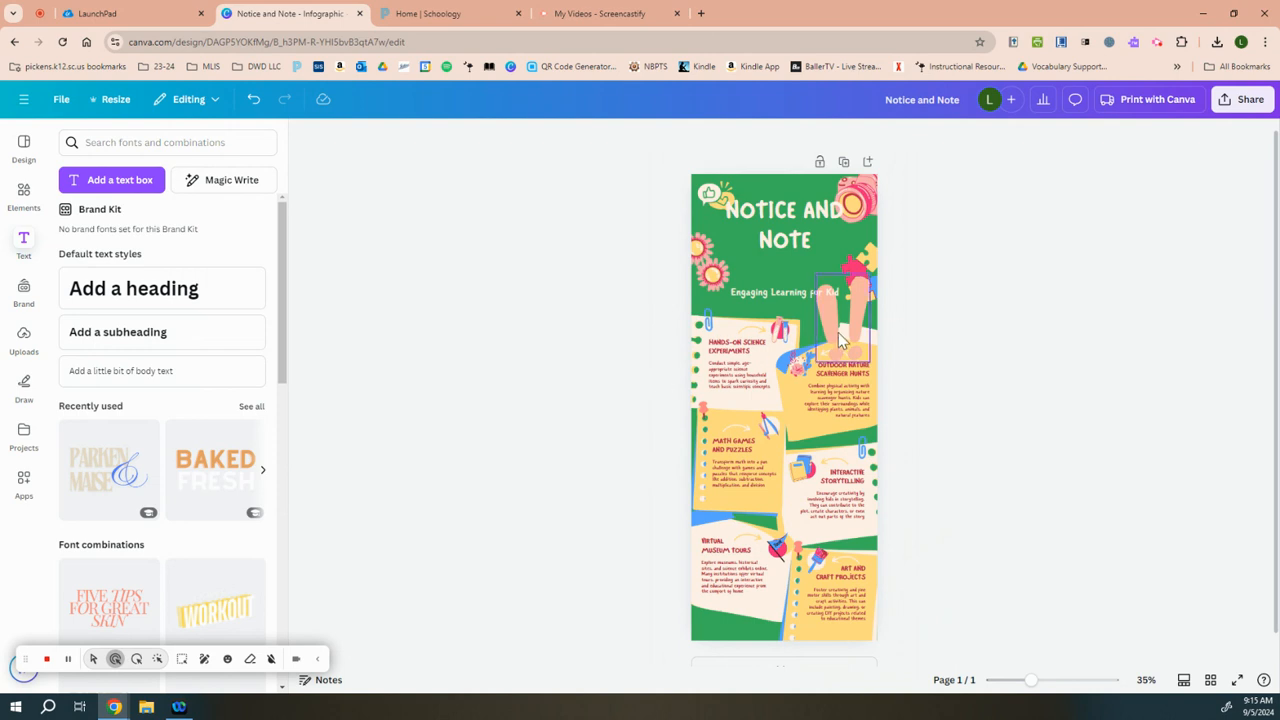
Step: Move the illustration of the hands up beside the "Notice and Note" title, above the puzzle pieces
drag(866, 332, 873, 272)
click(1010, 374)
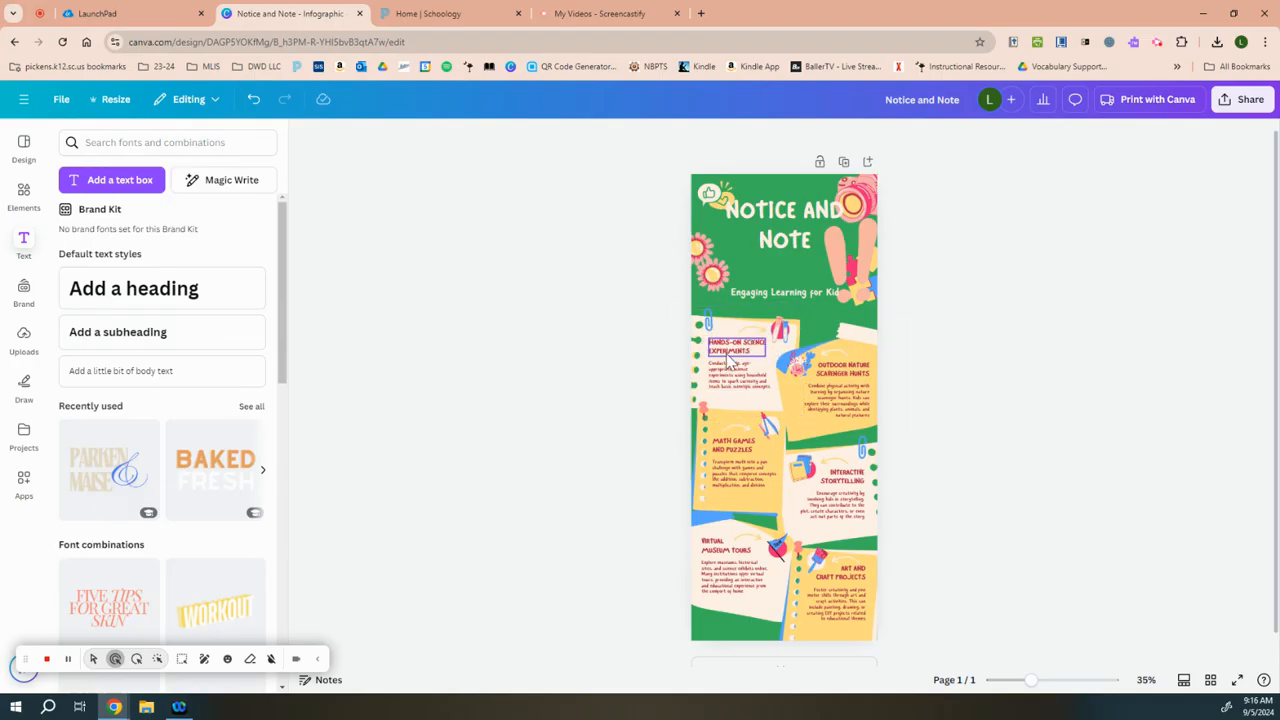
Step: Group the "Hands-On Science Experiments" heading with its arrow, paper clips illustration and paper background
drag(1032, 680, 1047, 681)
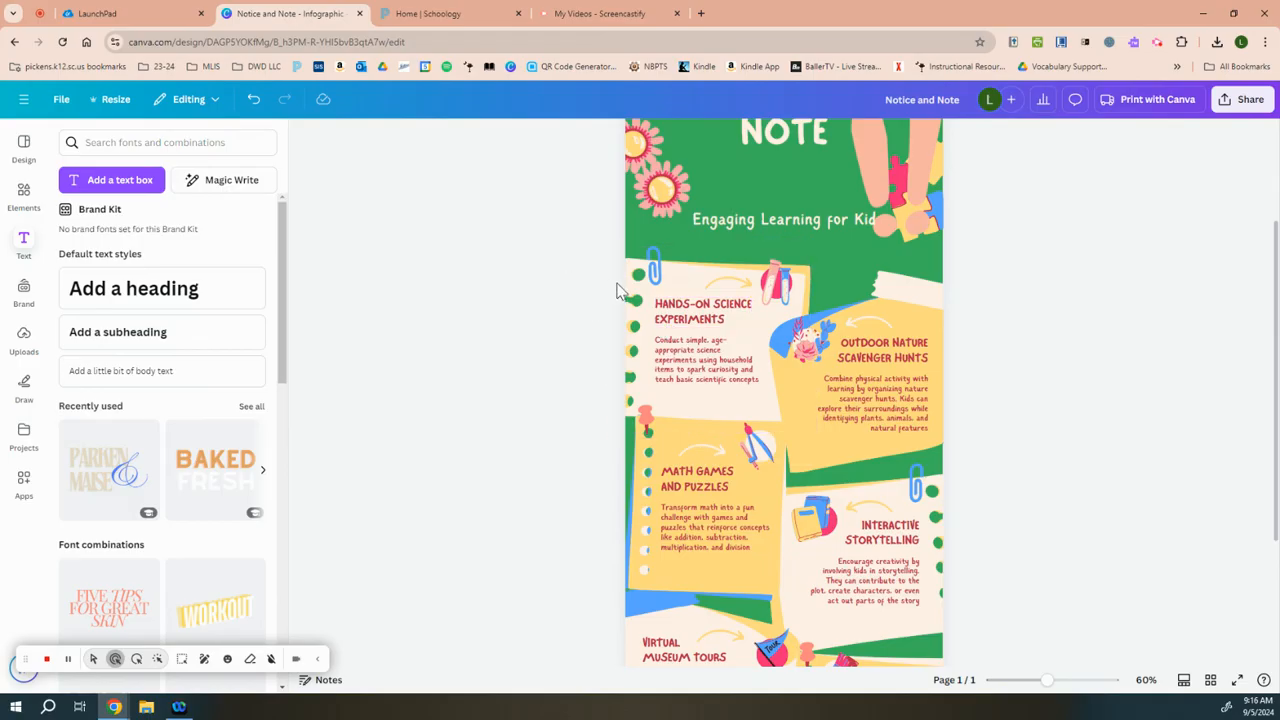
click(728, 282)
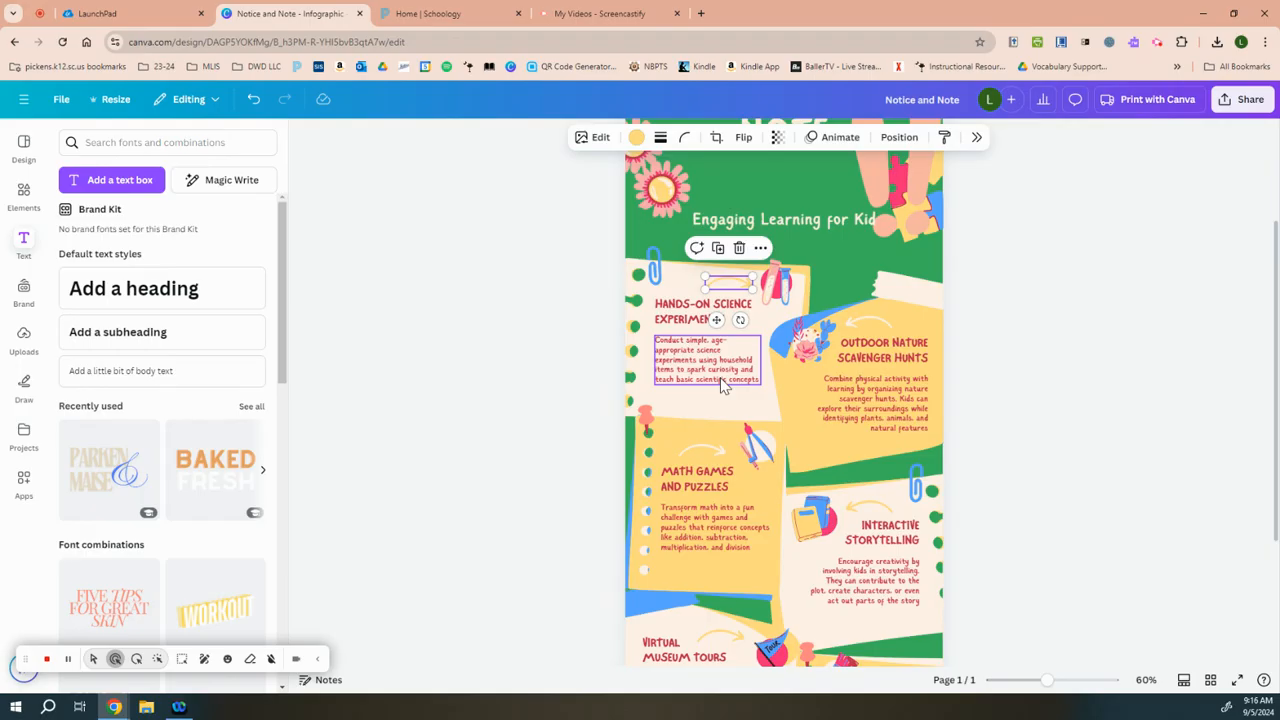
click(668, 318)
click(668, 318)
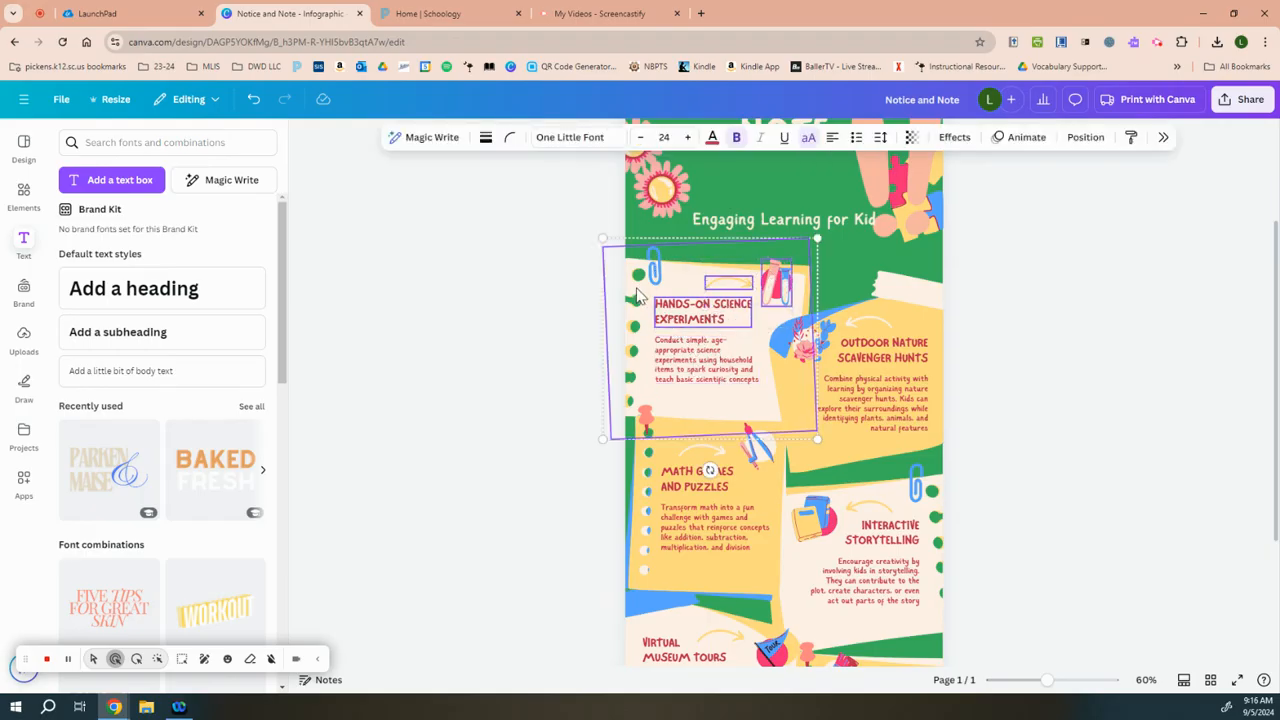
click(642, 295)
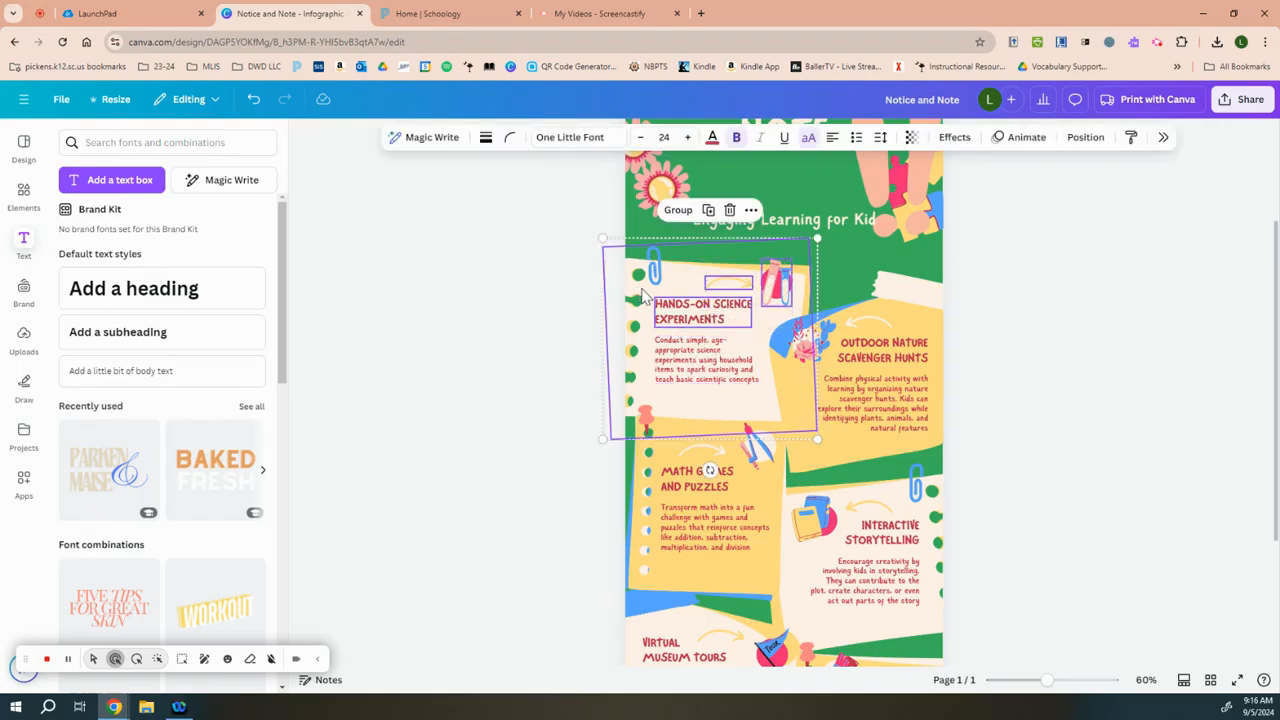
click(678, 212)
Step: Undo a trial move of the science card and add its description paragraph to the group
drag(712, 332, 867, 311)
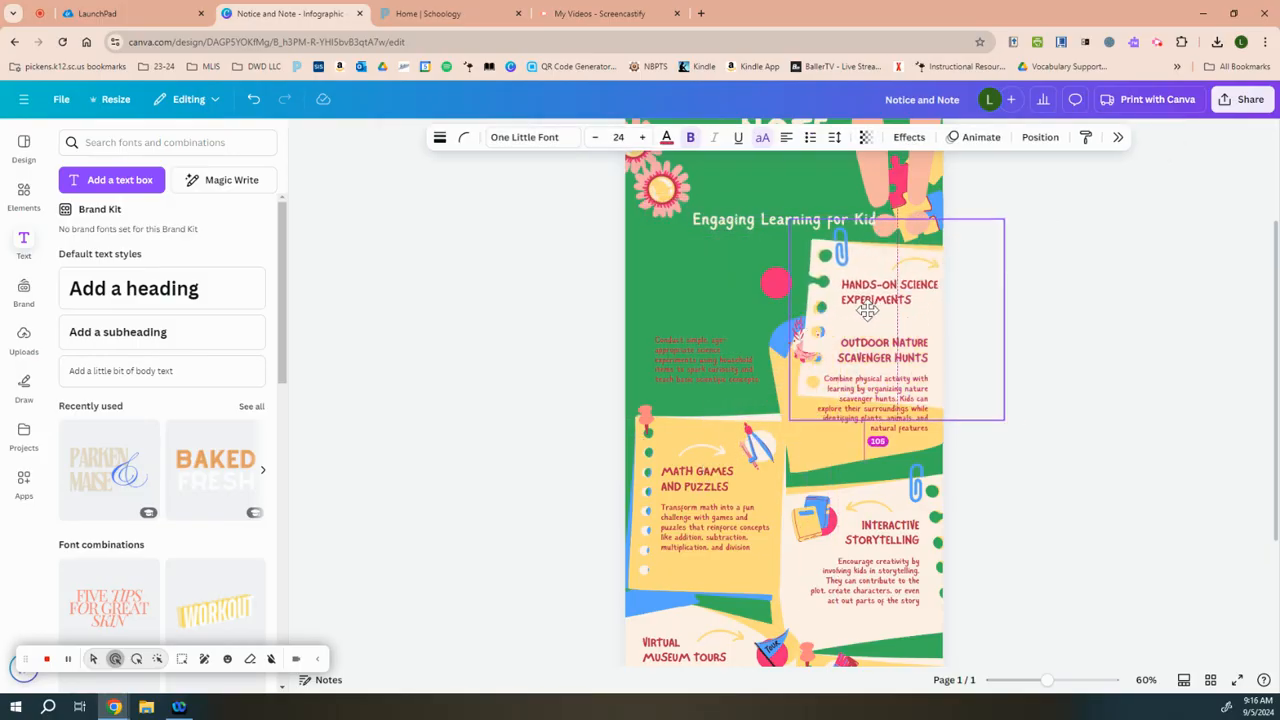
click(253, 100)
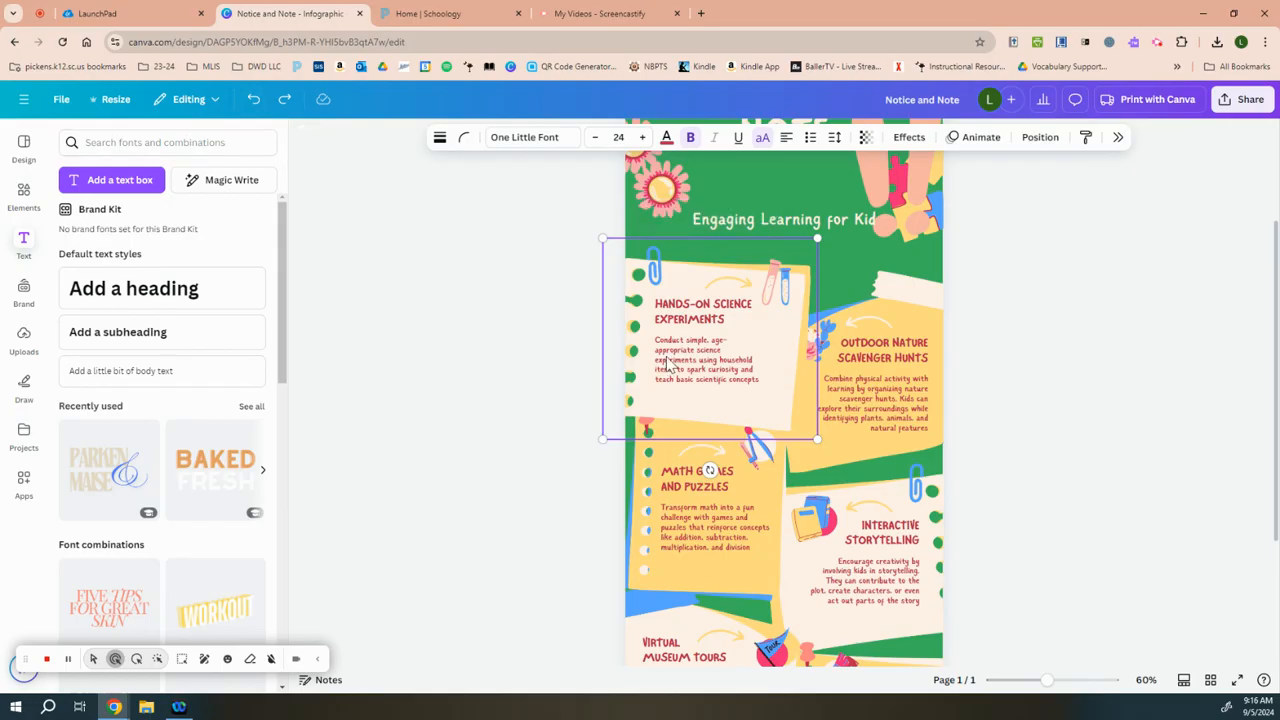
click(671, 365)
click(678, 211)
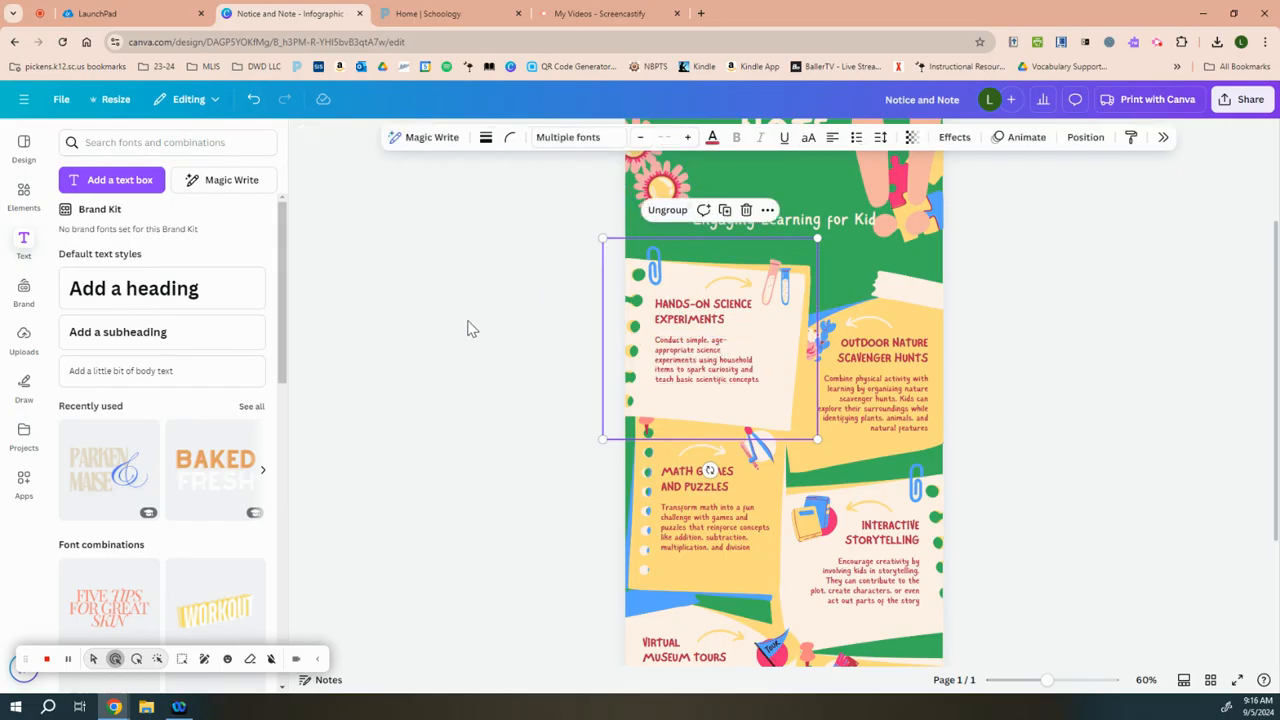
Step: Move the grouped "Hands-On Science Experiments" card up the page so that it overlaps the subtitle, then deselect it
drag(720, 340, 603, 337)
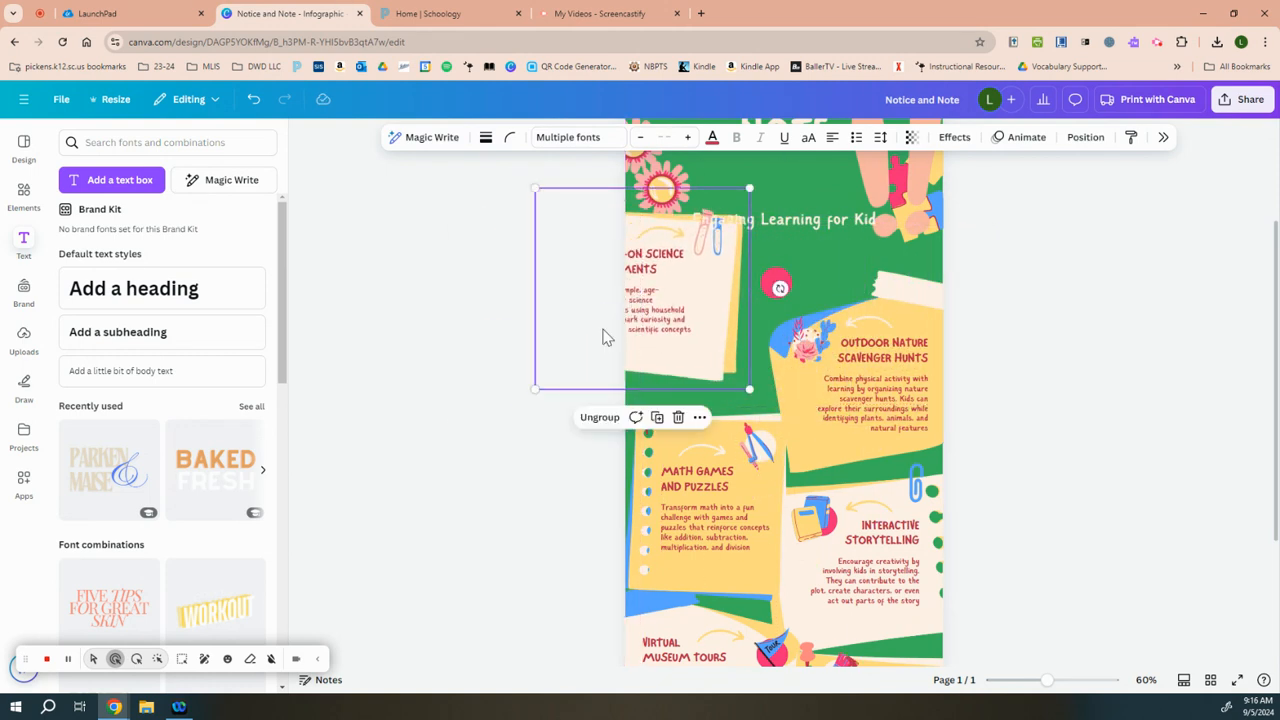
drag(703, 314, 741, 287)
click(519, 460)
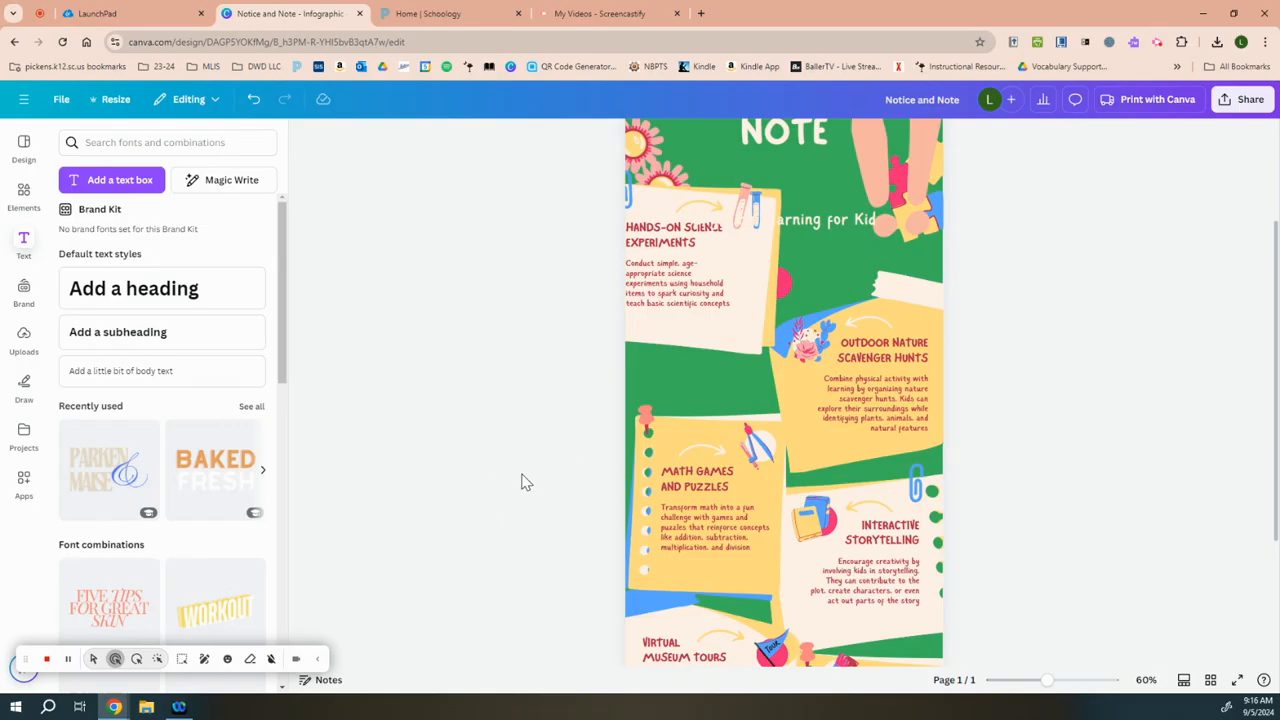
Step: Group the "Math Games and Puzzles" card's paper, text, arrow and compass illustration, and shrink the group
drag(506, 446, 726, 535)
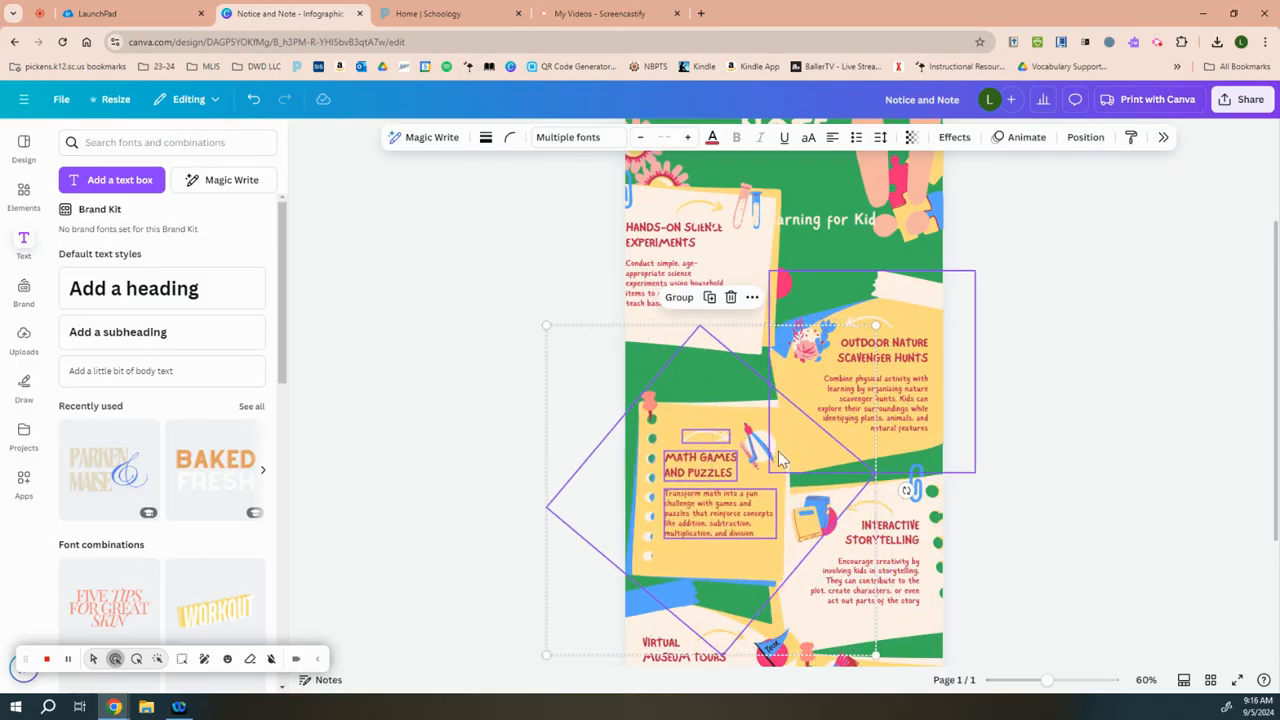
shift+click(762, 470)
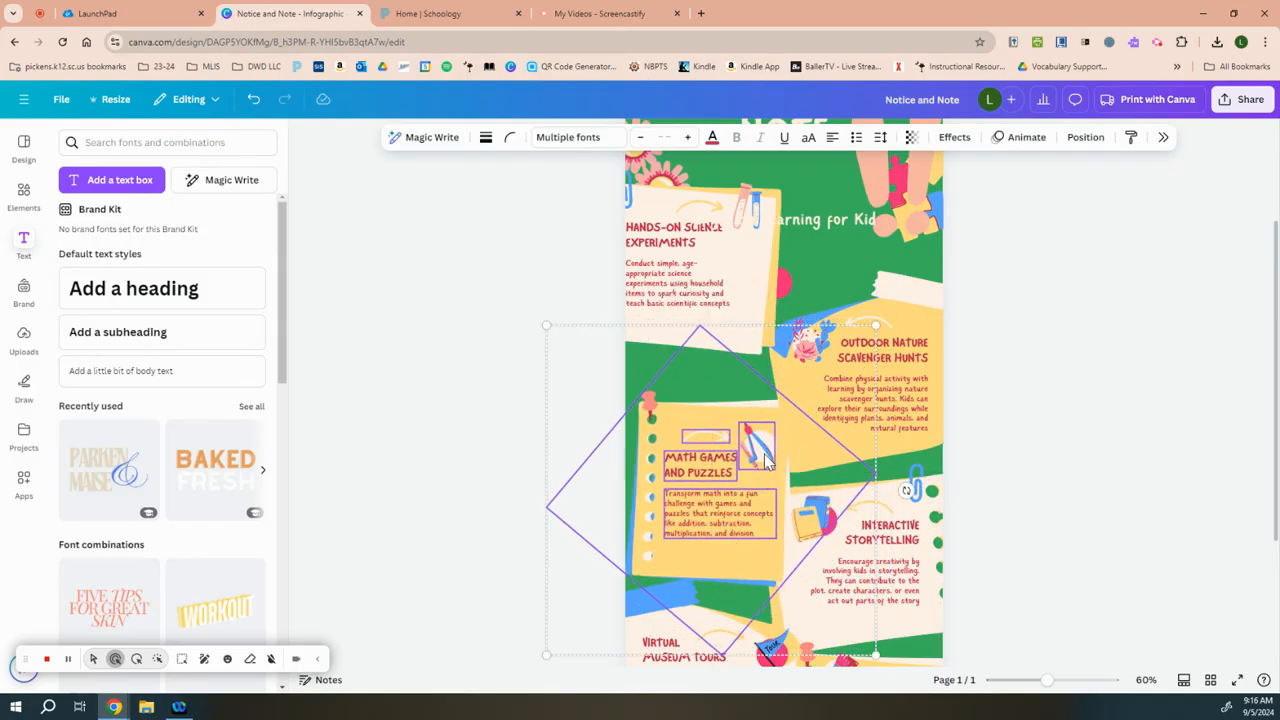
click(681, 298)
drag(683, 490, 680, 441)
drag(540, 275, 654, 387)
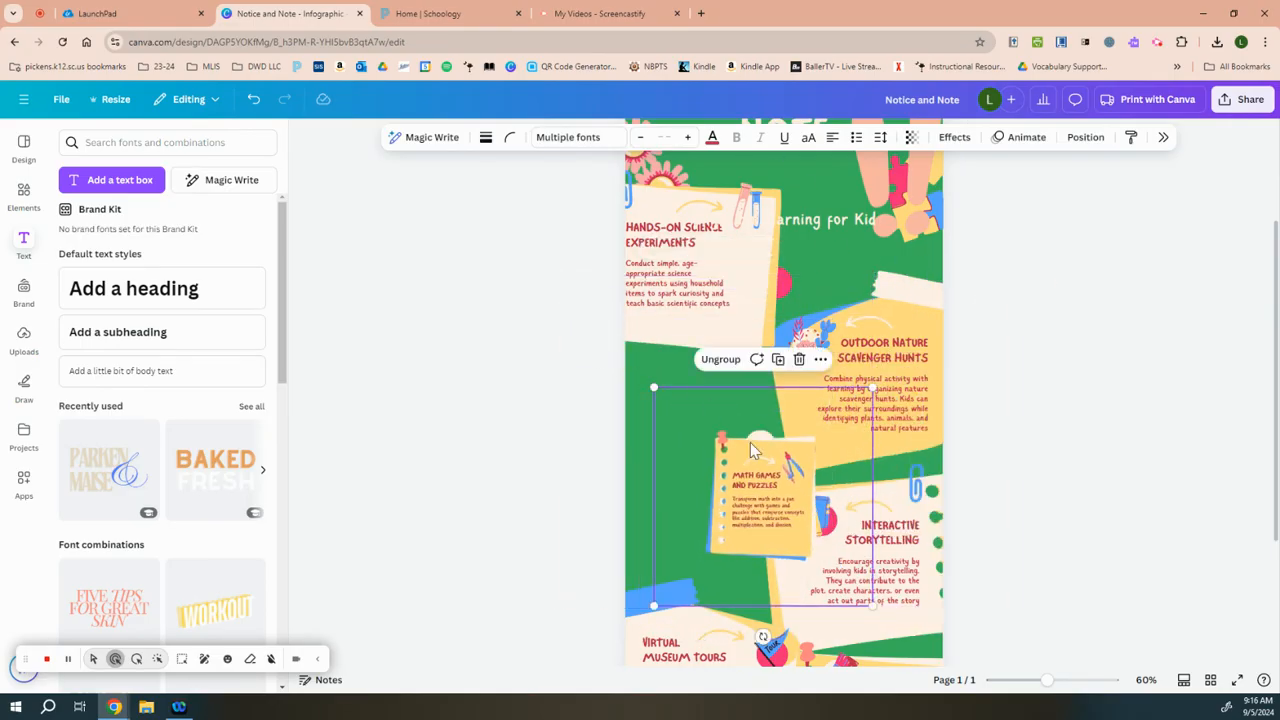
Step: Shrink the "Hands-On Science Experiments" card below the subtitle and place the "Math Games and Puzzles" card beneath it
click(679, 235)
drag(573, 160, 633, 228)
drag(735, 341, 748, 376)
drag(764, 519, 708, 513)
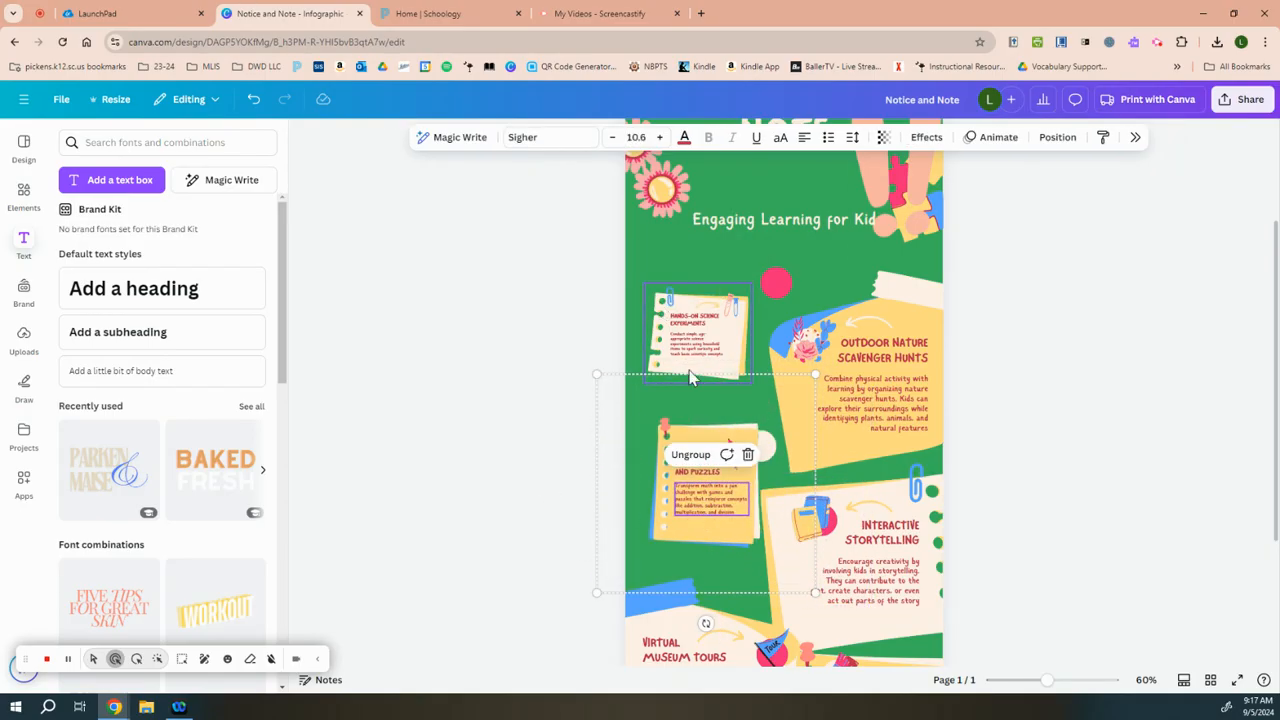
Step: Ungroup the "Math Games and Puzzles" card and select its arrow and text elements individually
click(686, 456)
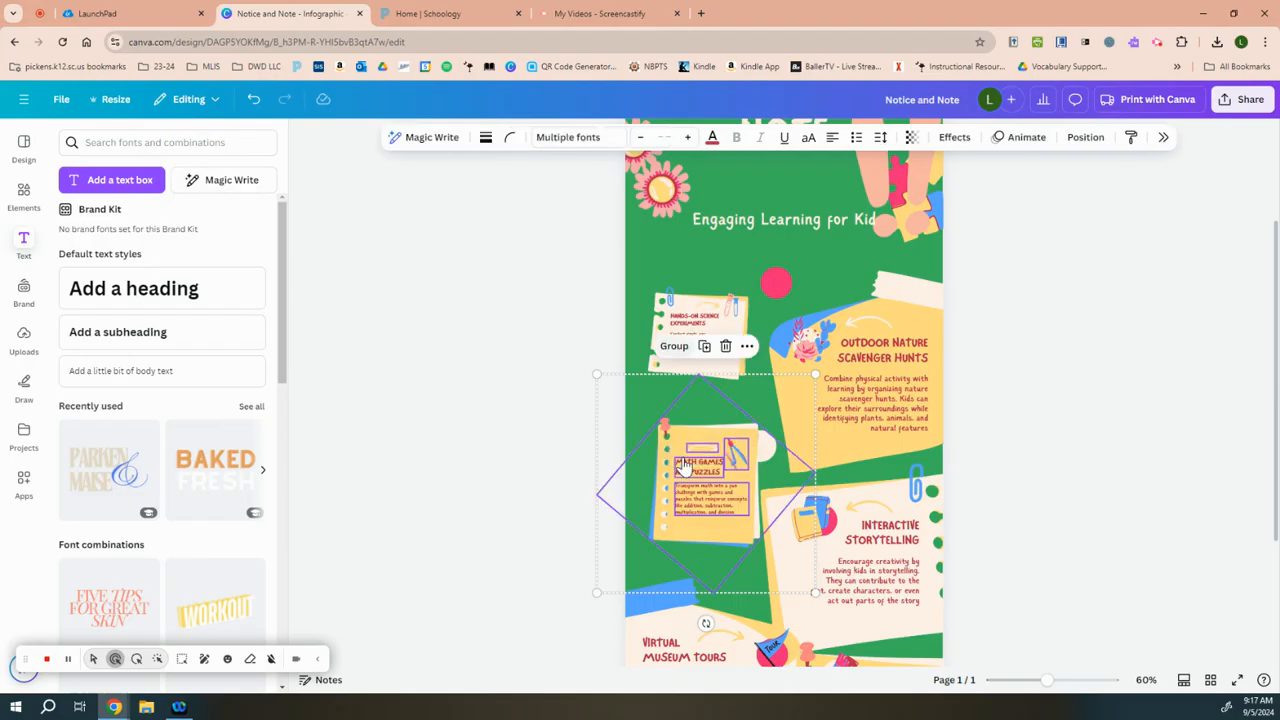
click(557, 437)
click(710, 452)
click(706, 462)
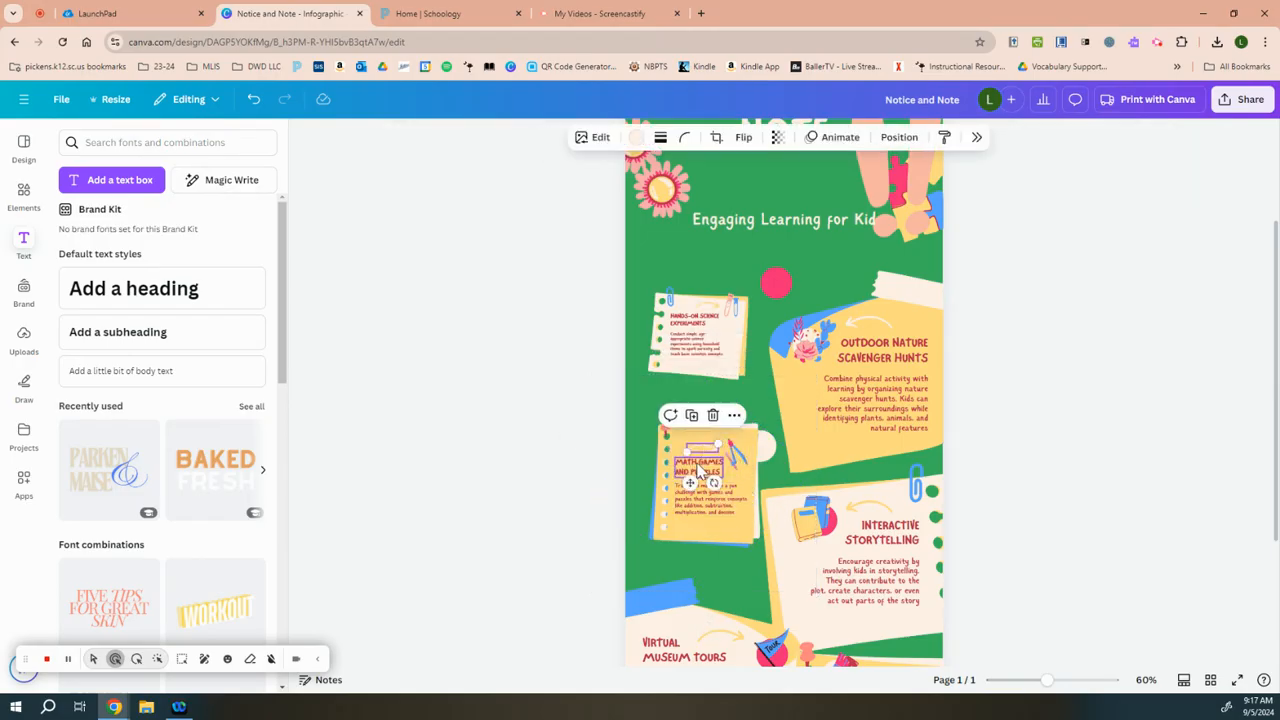
click(1147, 467)
click(714, 468)
click(776, 463)
click(737, 502)
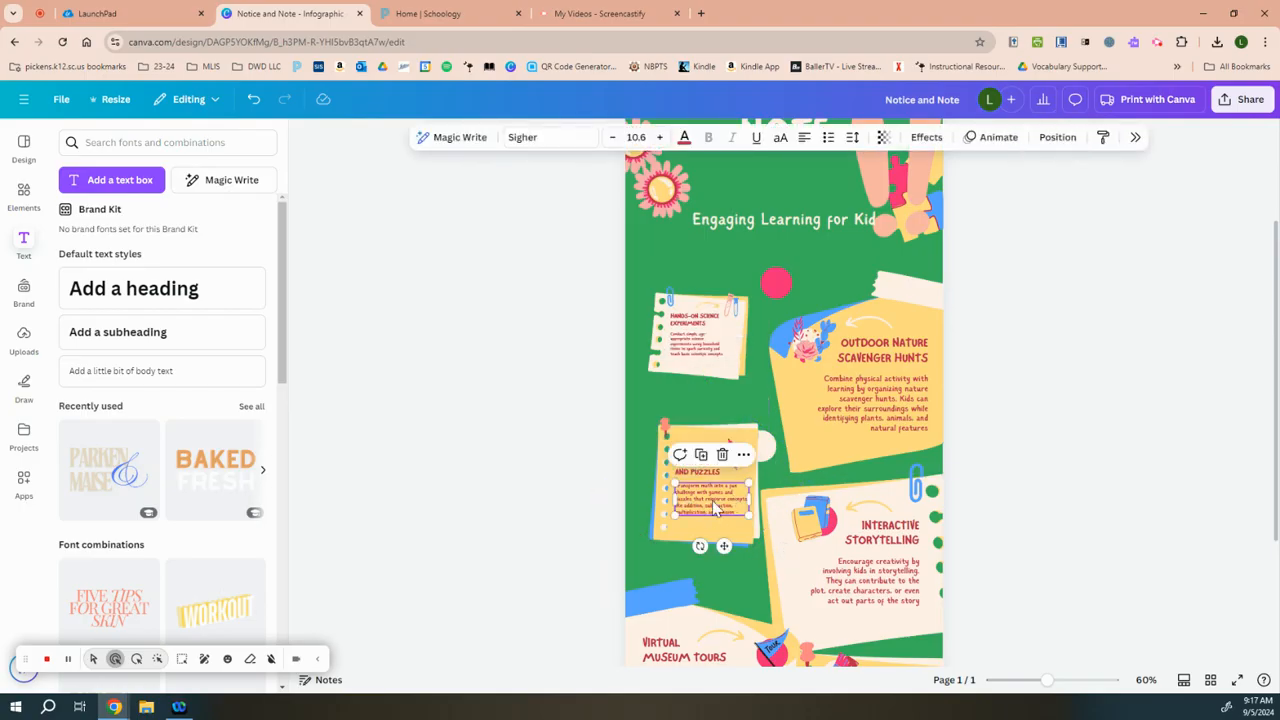
Step: Show the infographic template's style and similar designs
scroll(712, 500, down, 3)
scroll(983, 507, up, 5)
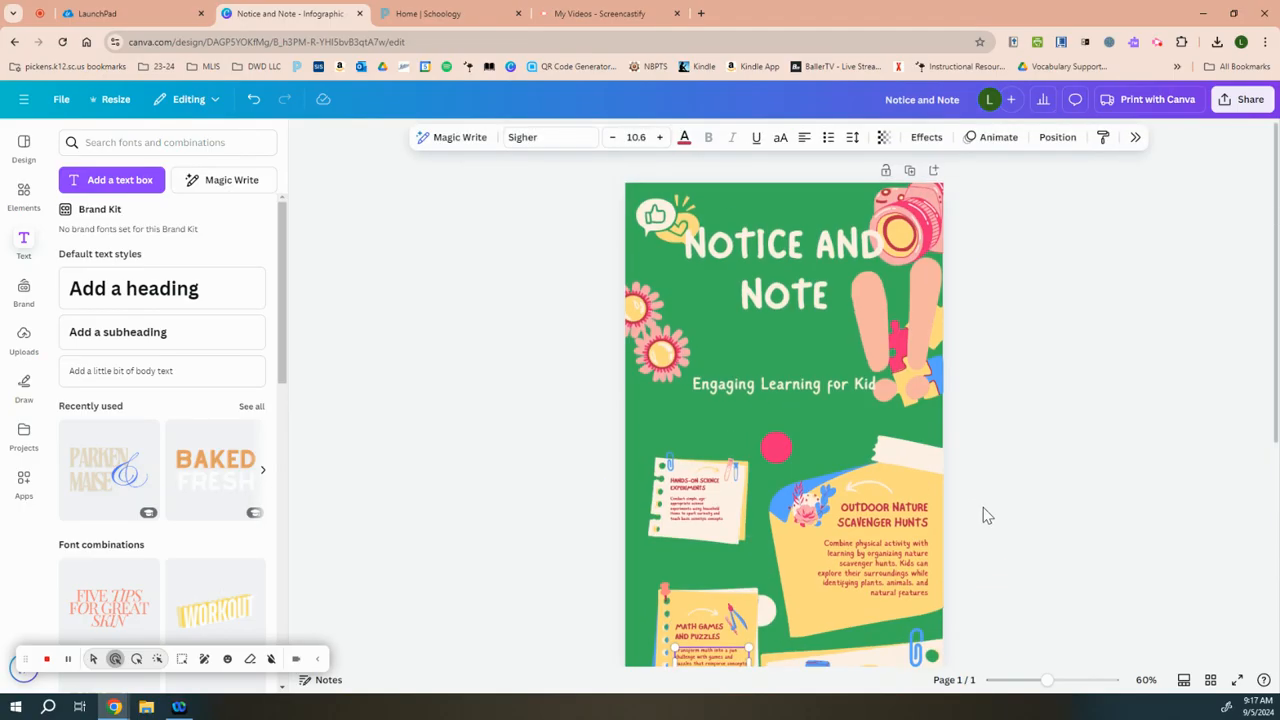
click(24, 148)
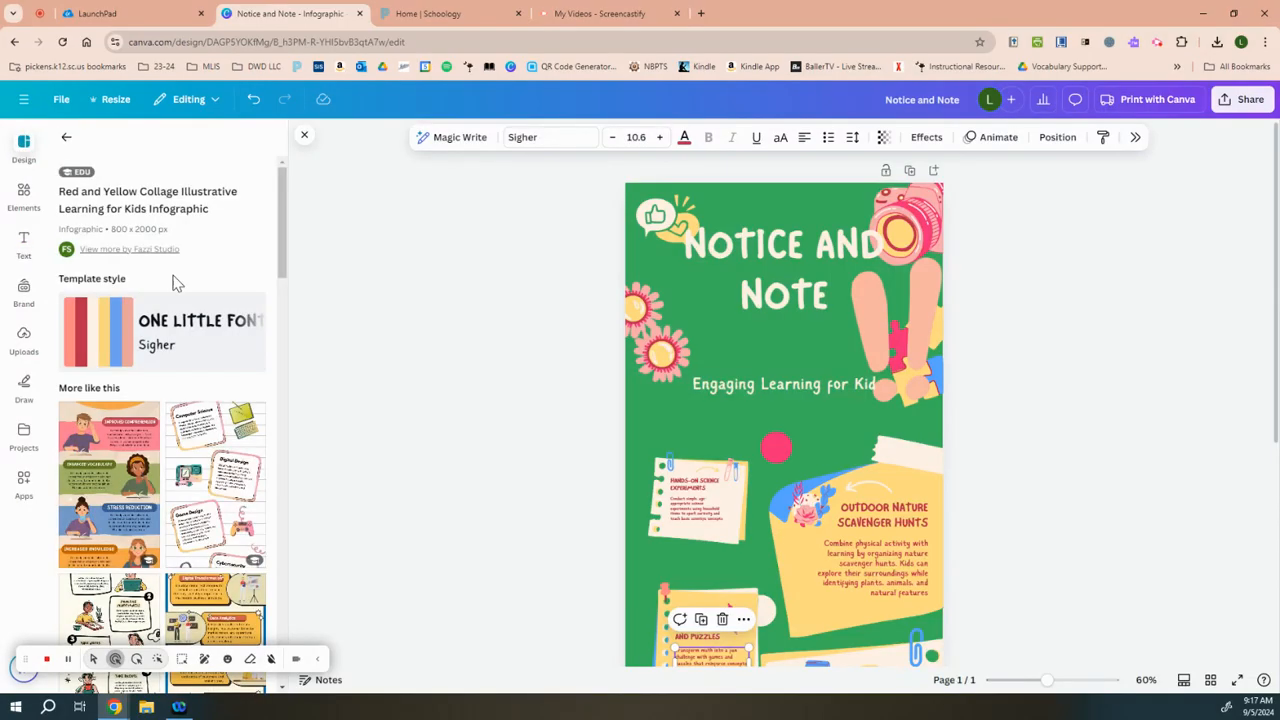
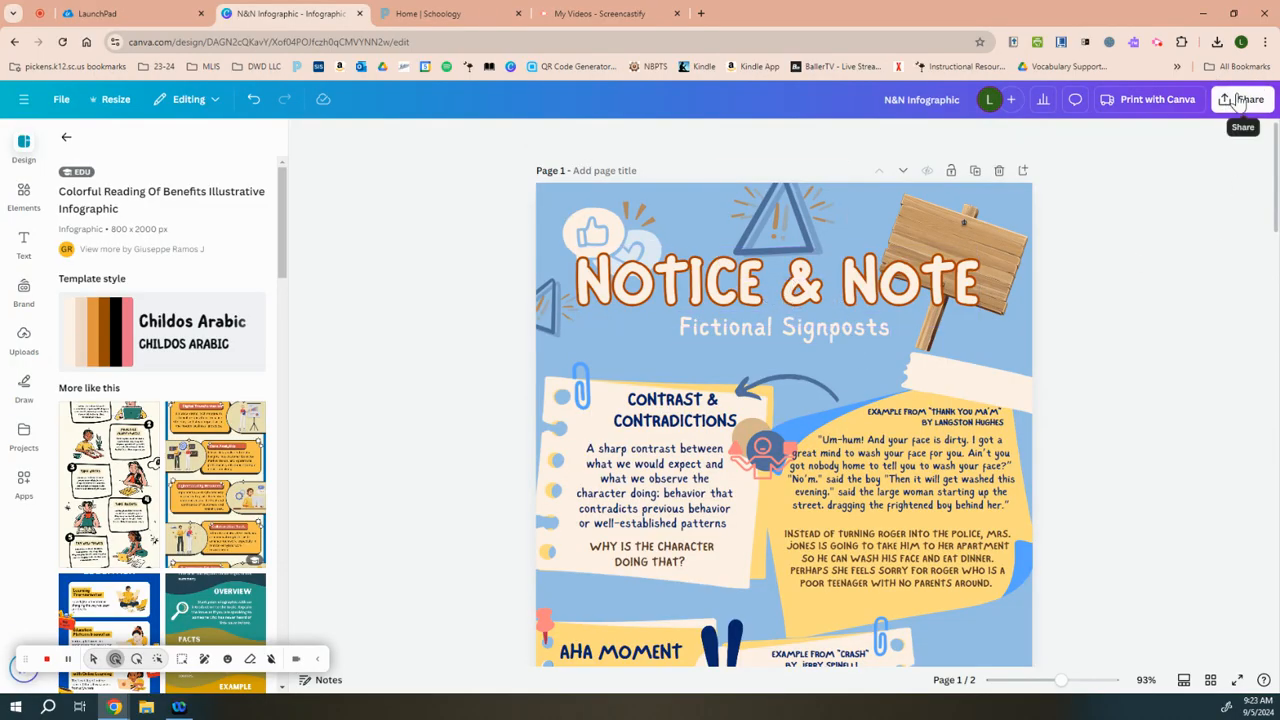
click(1234, 103)
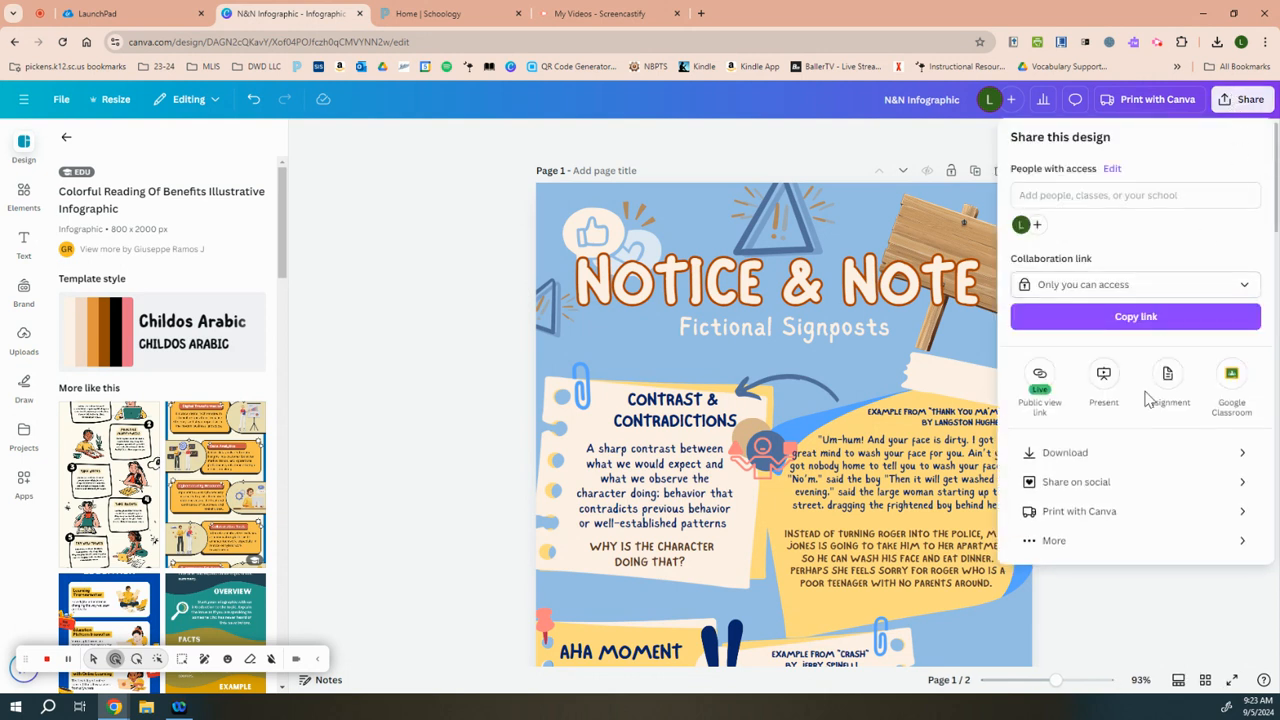
click(1108, 455)
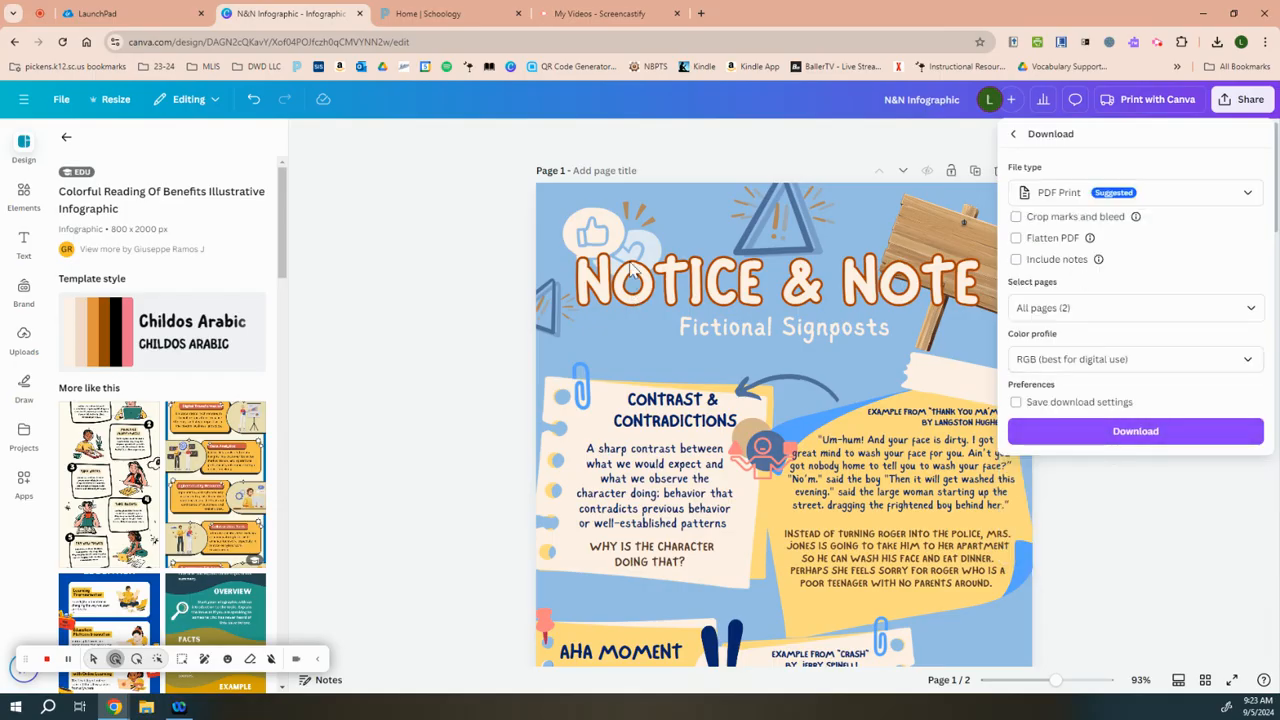
click(1197, 502)
Step: Look over both pages of the infographic, from the signpost cards to the spare elements on page 2
scroll(1078, 397, down, 5)
scroll(1050, 398, down, 8)
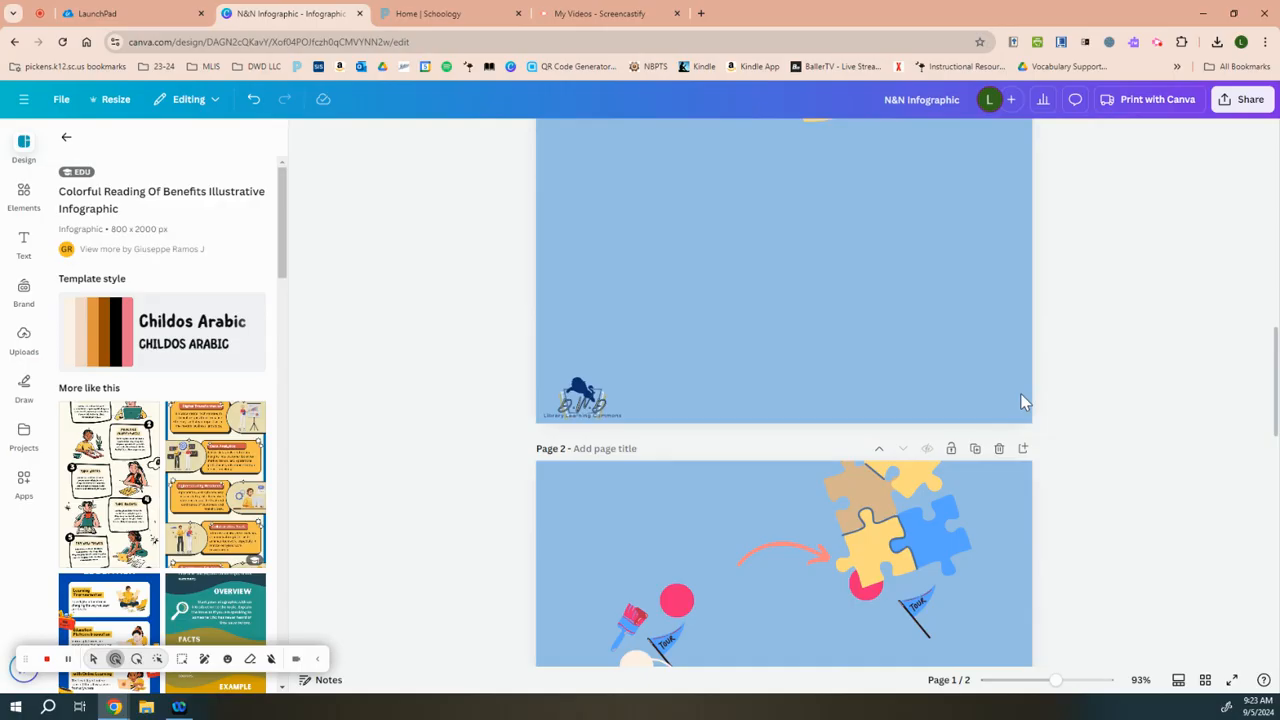
scroll(1013, 544, down, 3)
scroll(966, 491, up, 3)
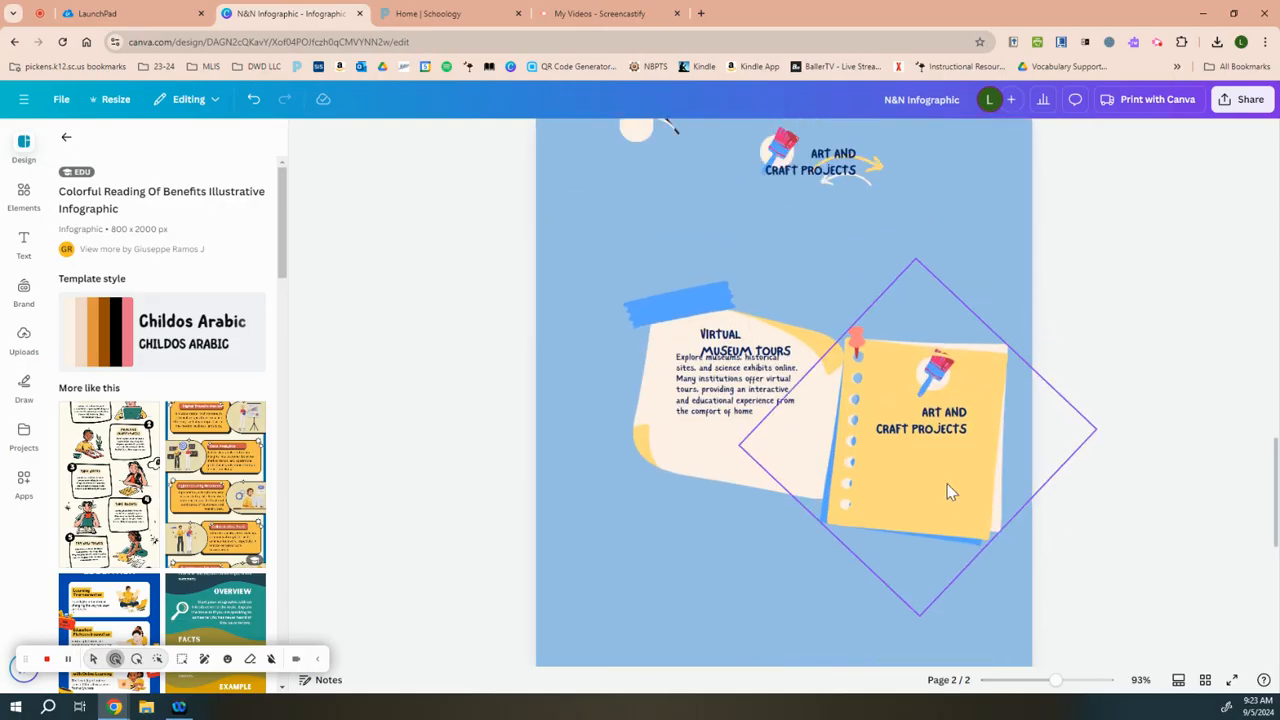
scroll(912, 458, up, 2)
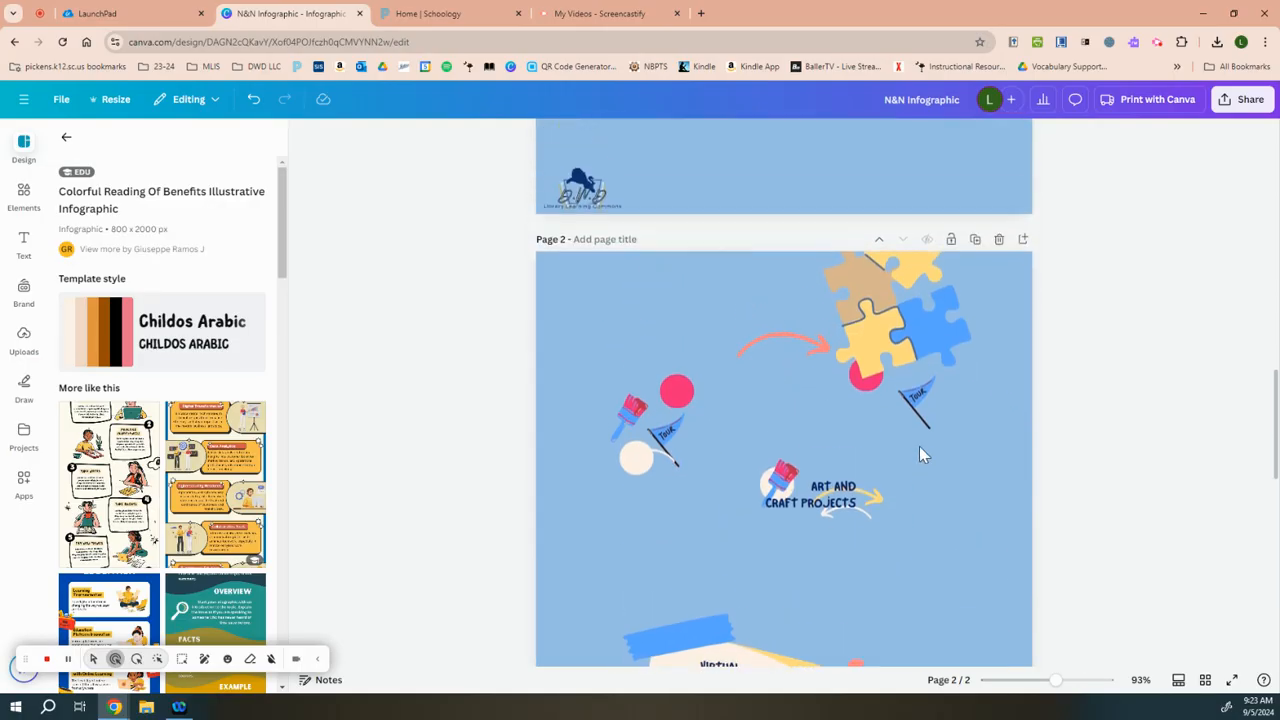
scroll(927, 425, up, 2)
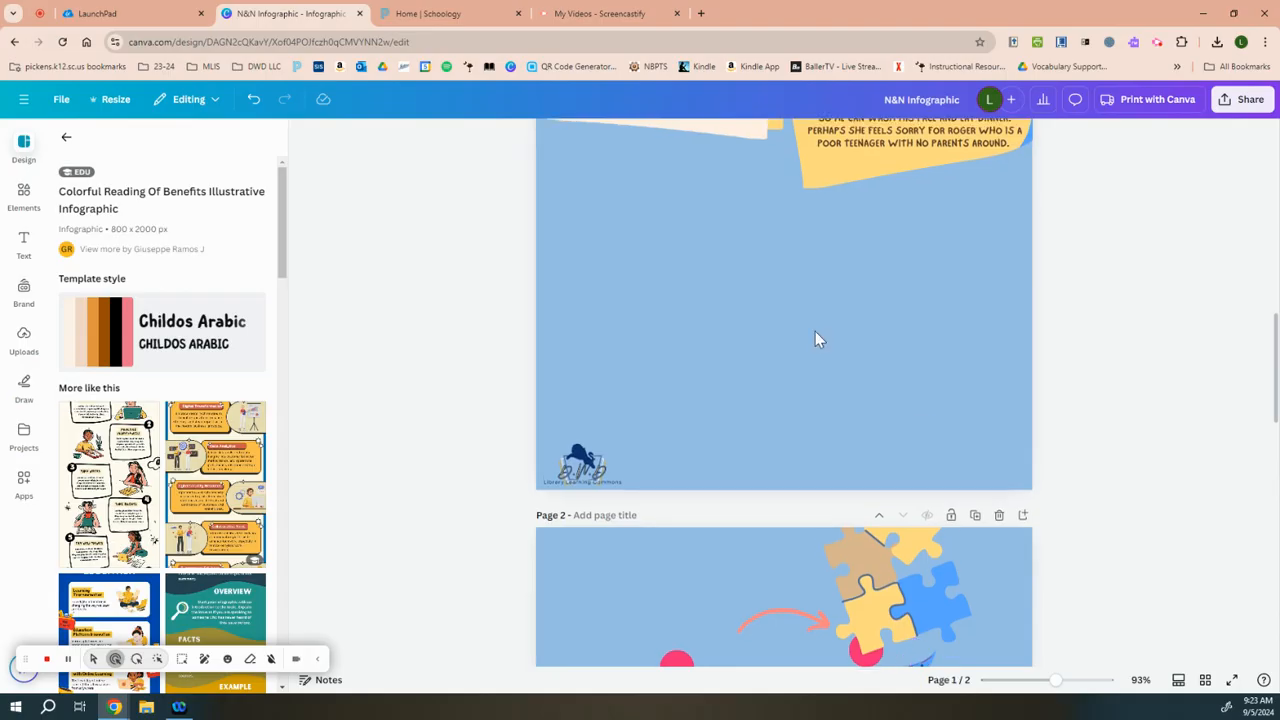
scroll(815, 336, up, 5)
scroll(815, 336, up, 2)
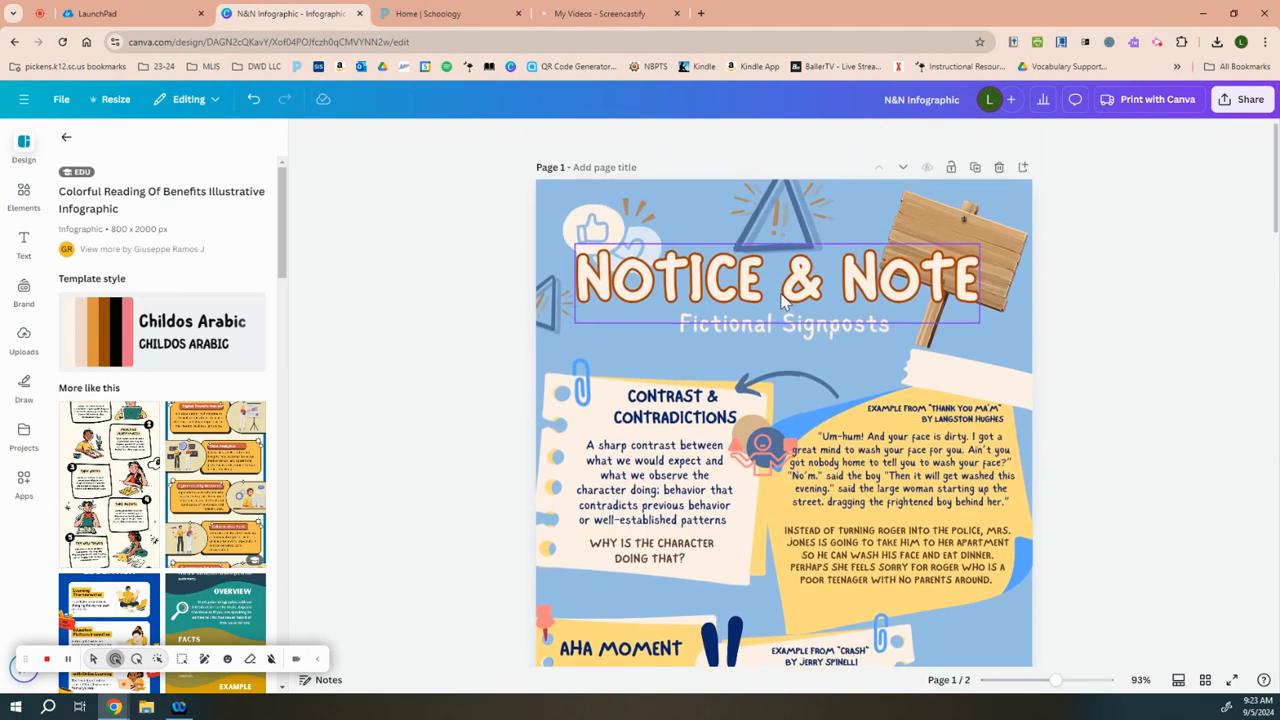
scroll(787, 285, down, 4)
scroll(784, 276, down, 4)
scroll(784, 276, up, 10)
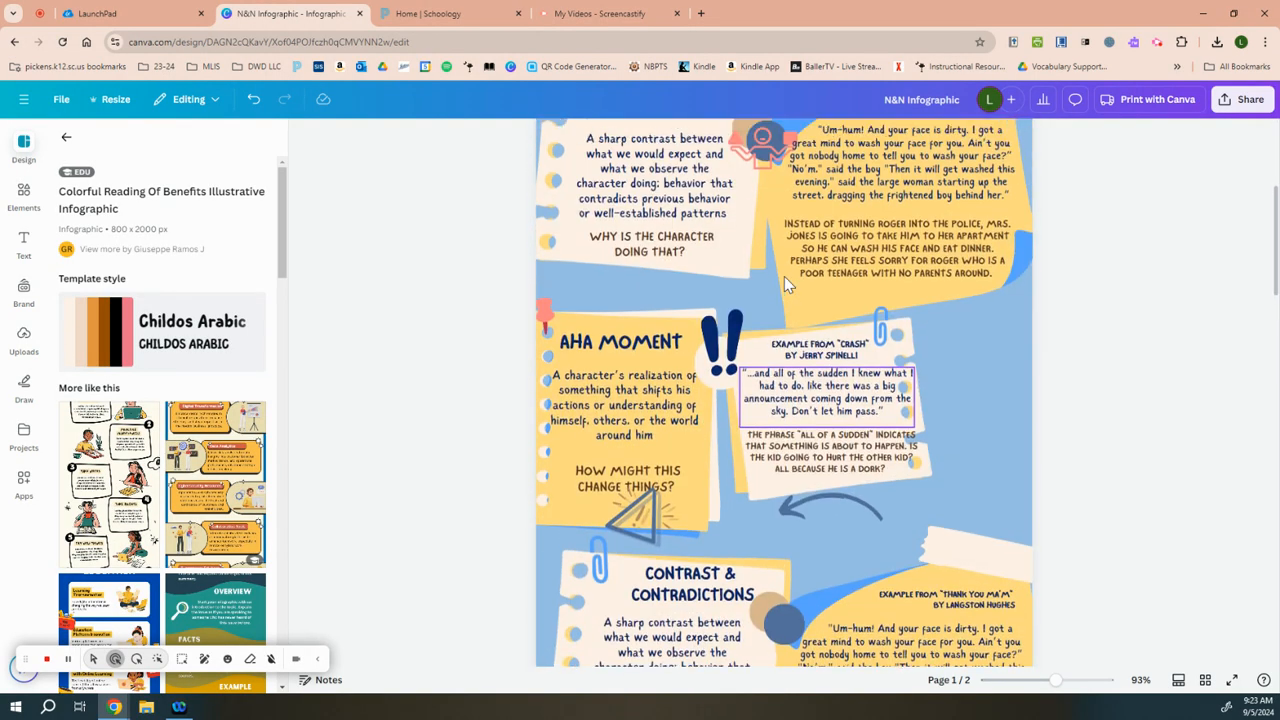
Step: Bring up the infographic's download settings and set the file type to PDF Standard
click(1249, 104)
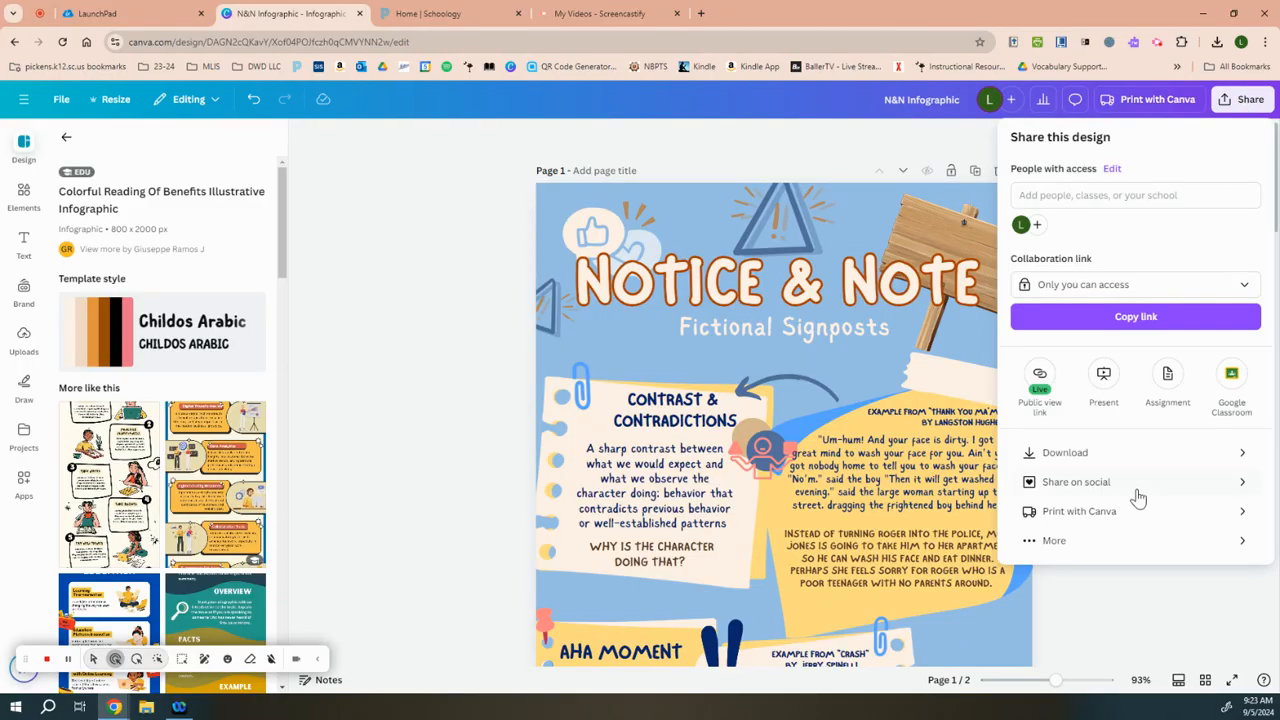
click(1090, 463)
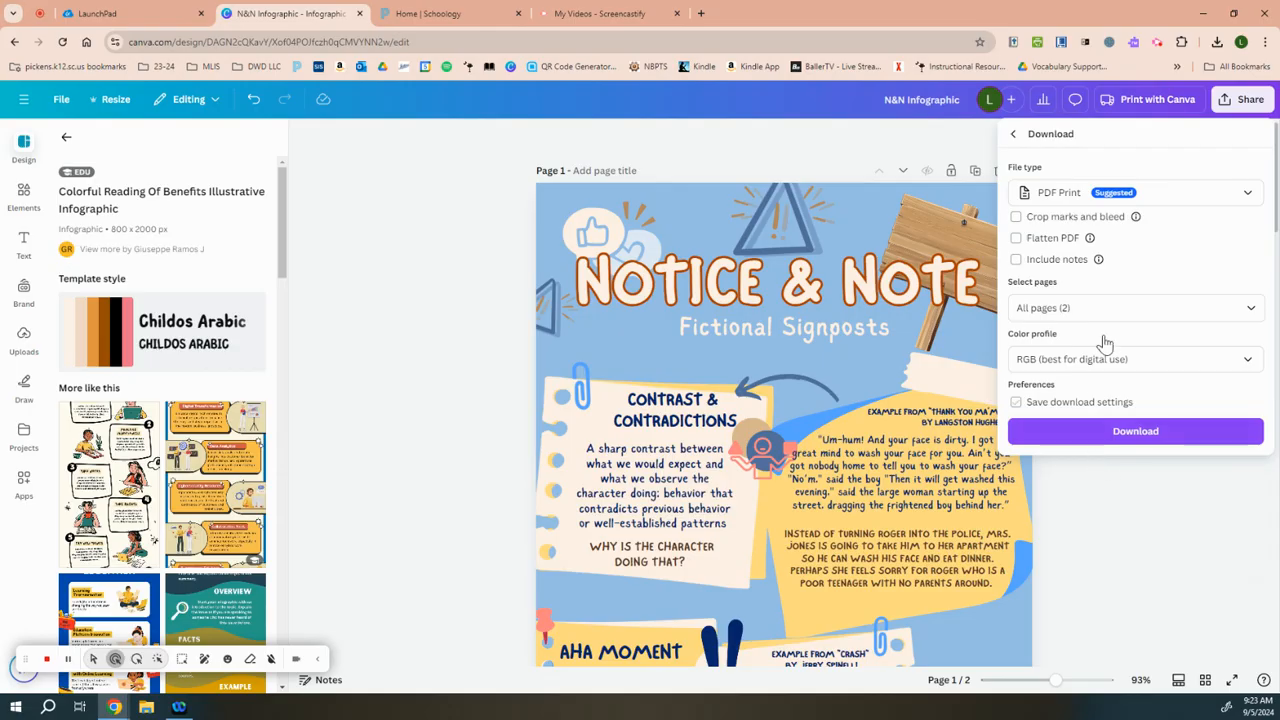
click(1134, 195)
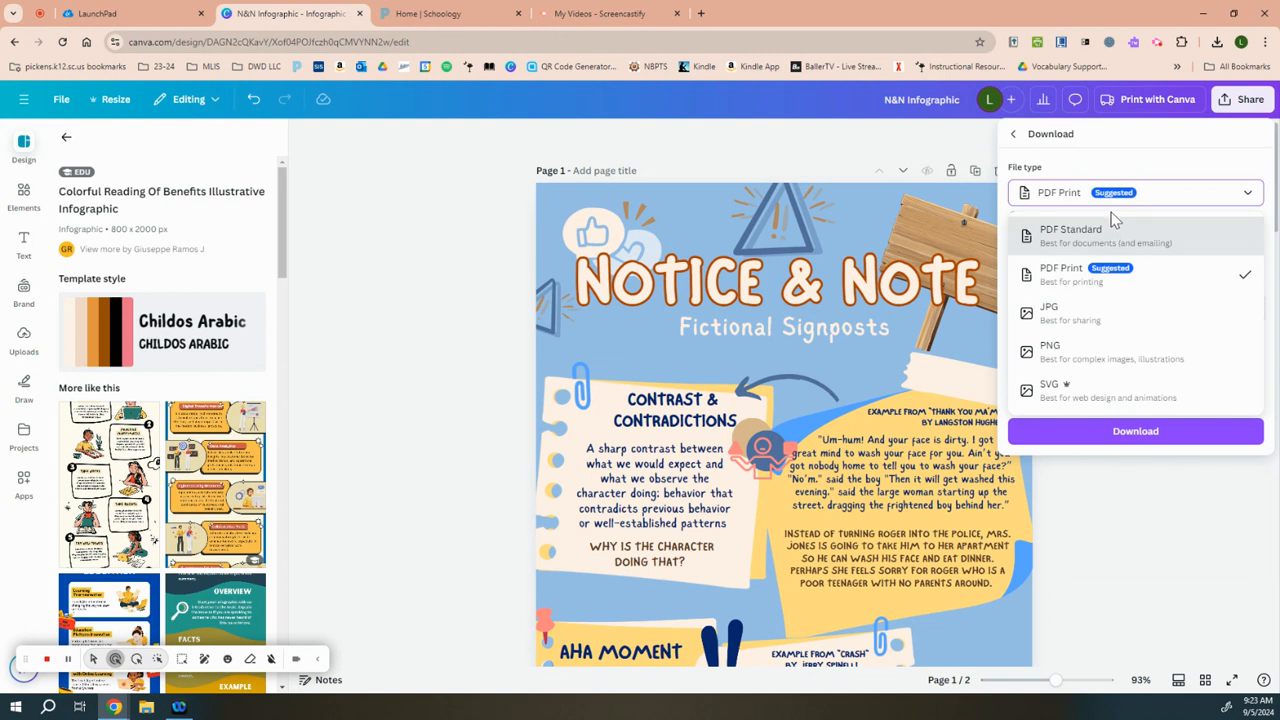
click(1193, 247)
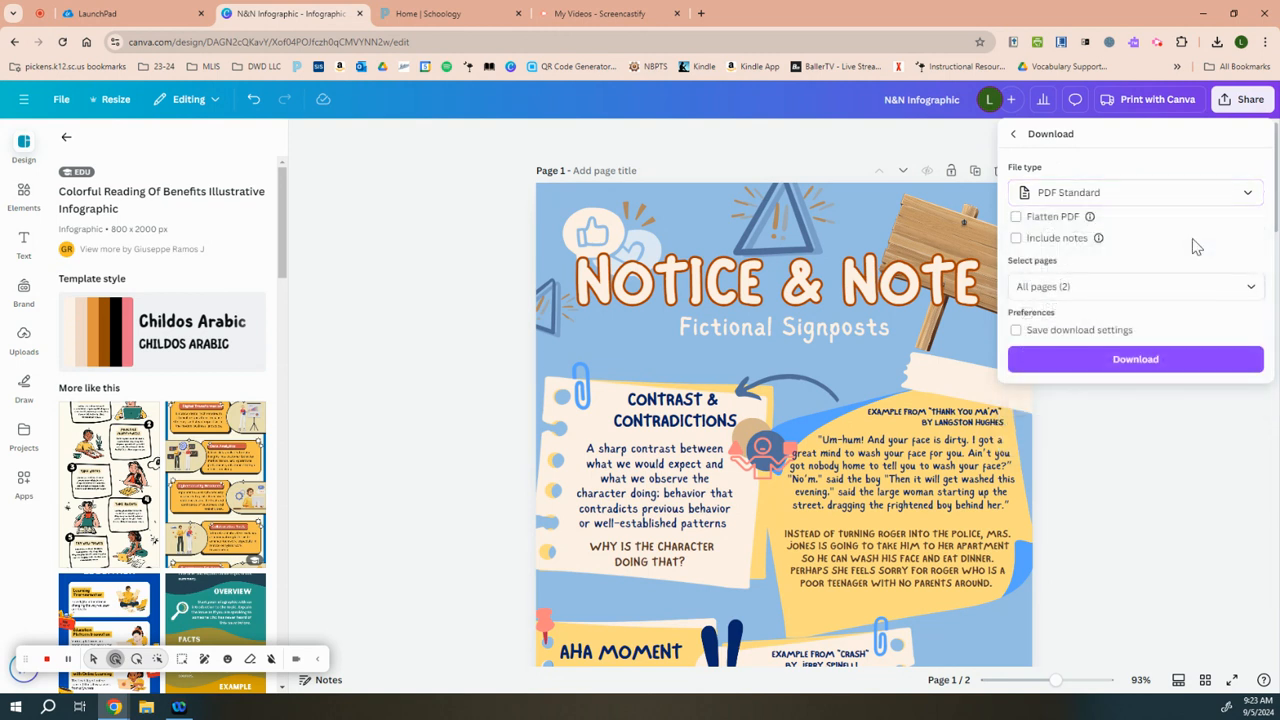
click(1168, 203)
click(1143, 205)
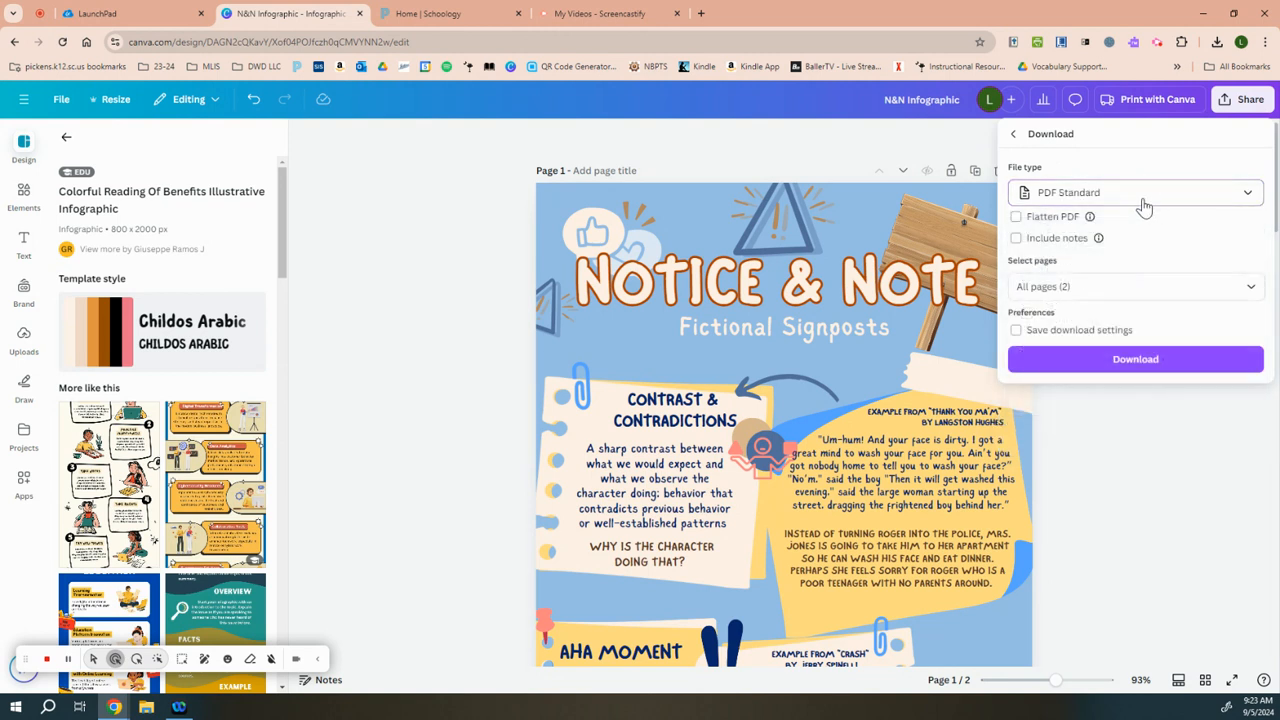
Step: Limit the pages included in the download to page 1 only
click(1068, 284)
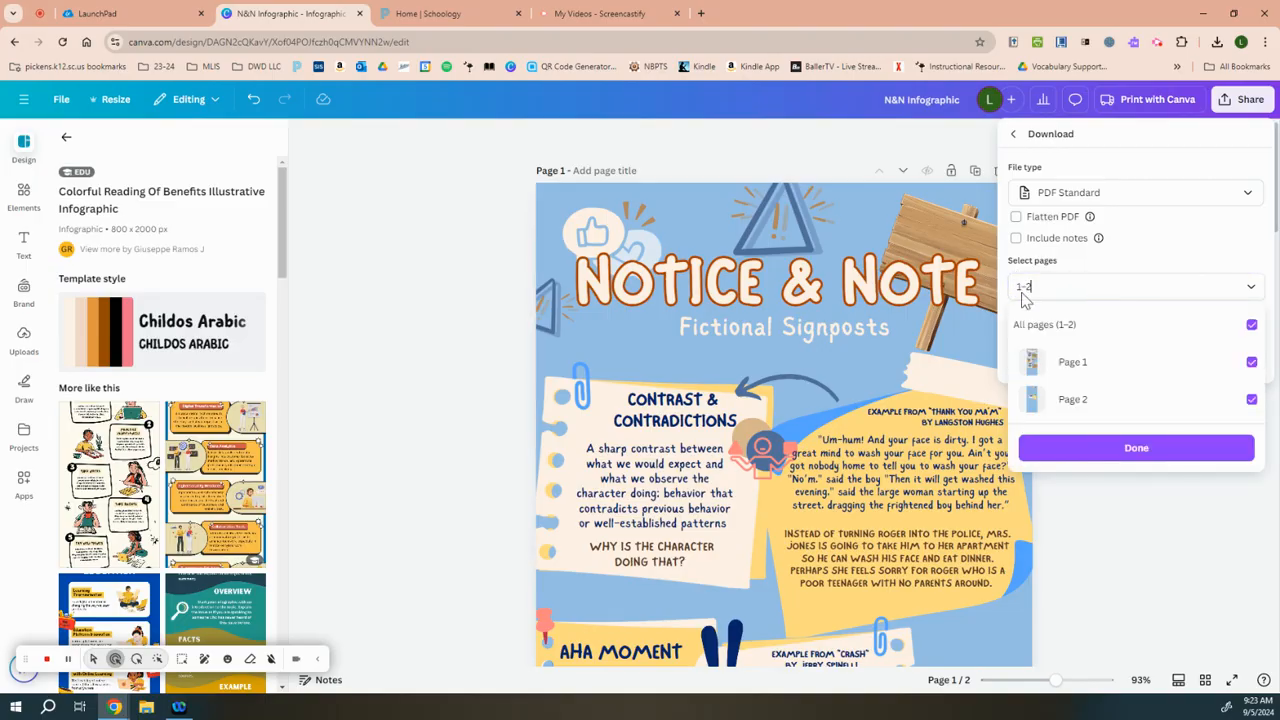
click(1231, 322)
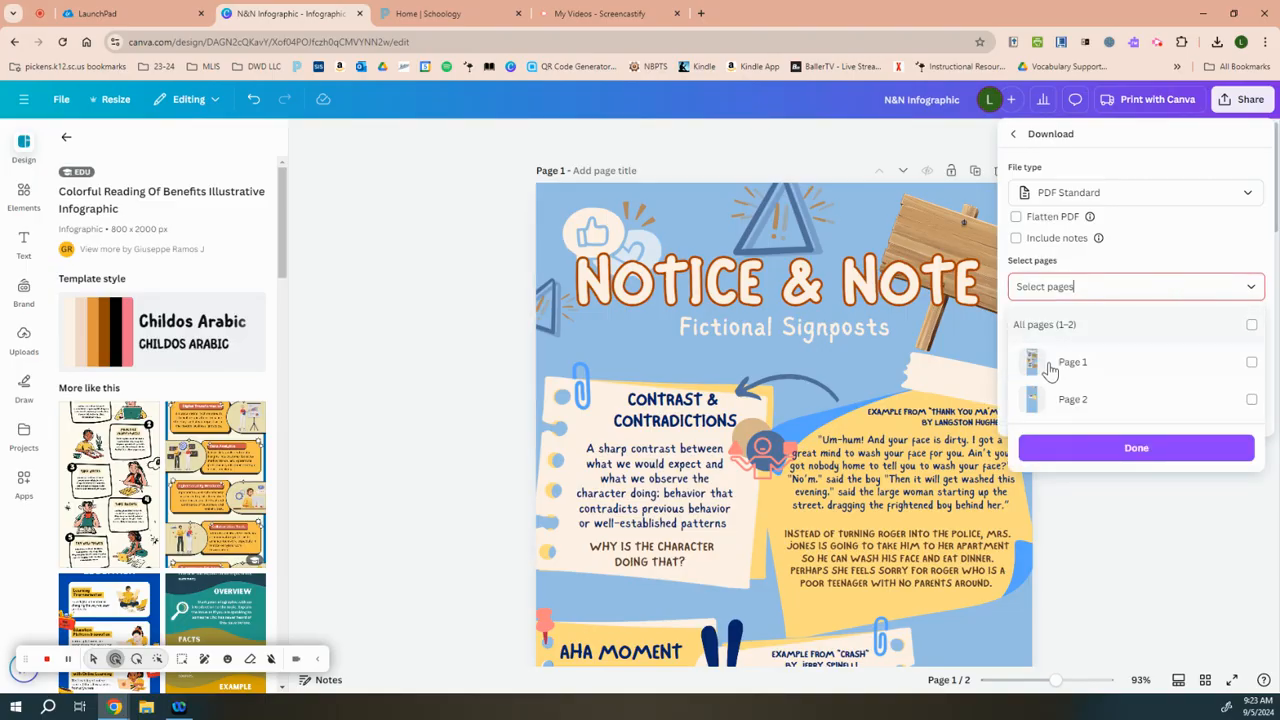
click(1250, 363)
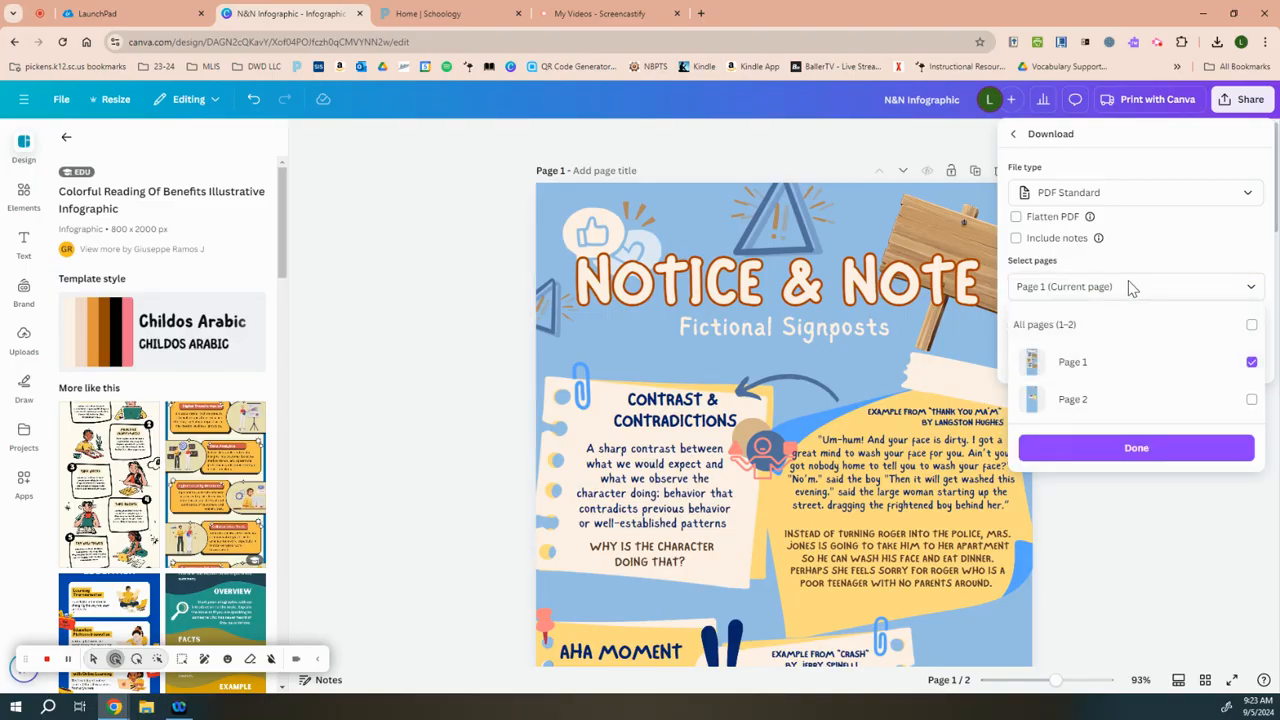
click(1130, 288)
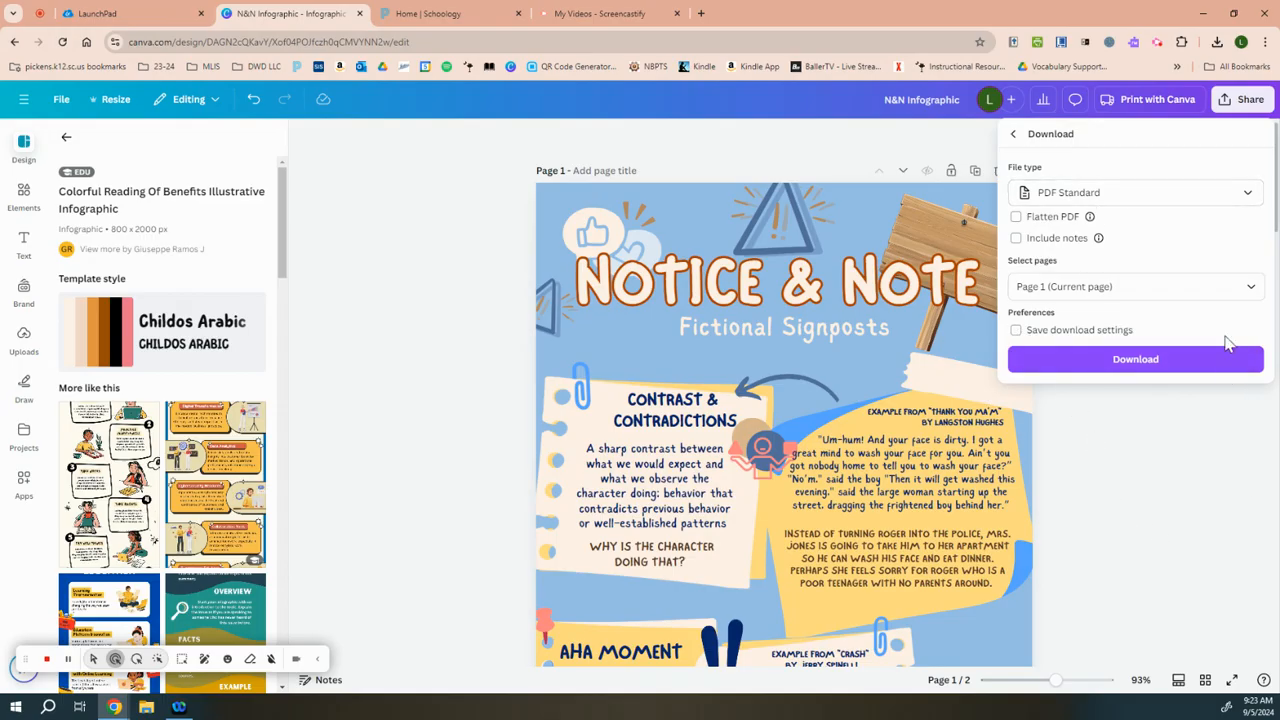
Step: Review the available file types, keep PDF Standard, and download the infographic
click(1140, 204)
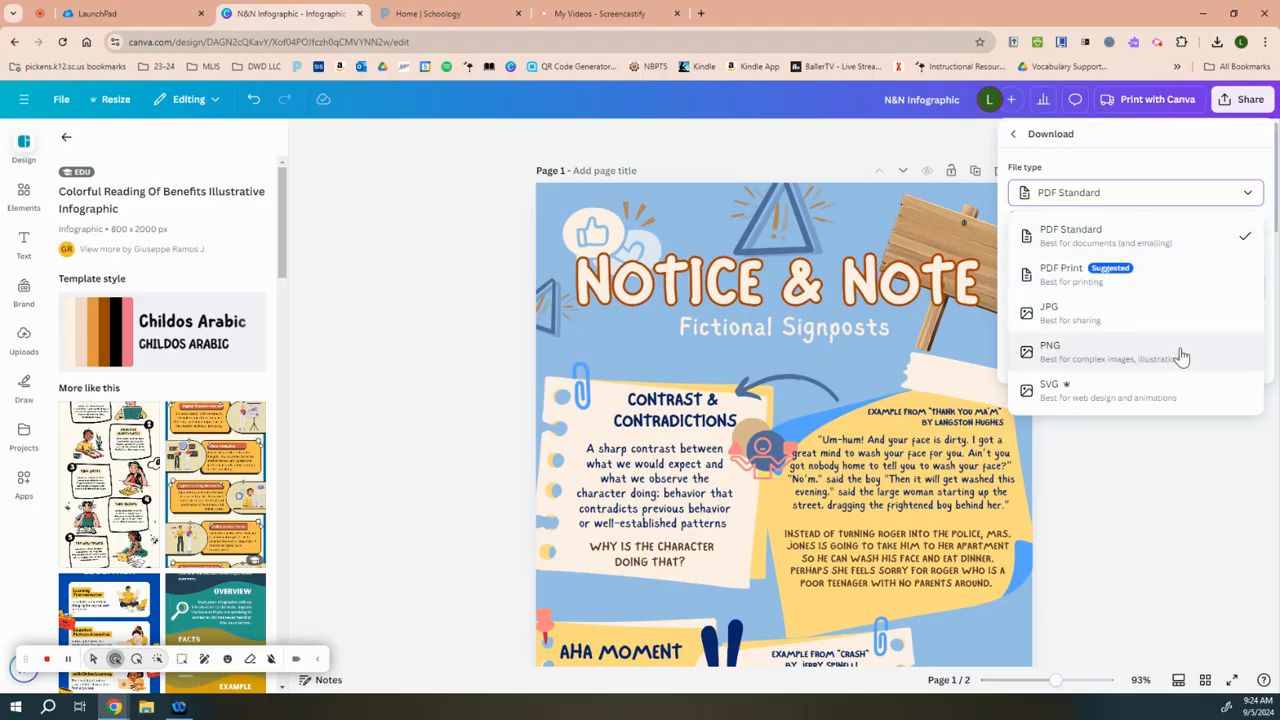
click(1153, 237)
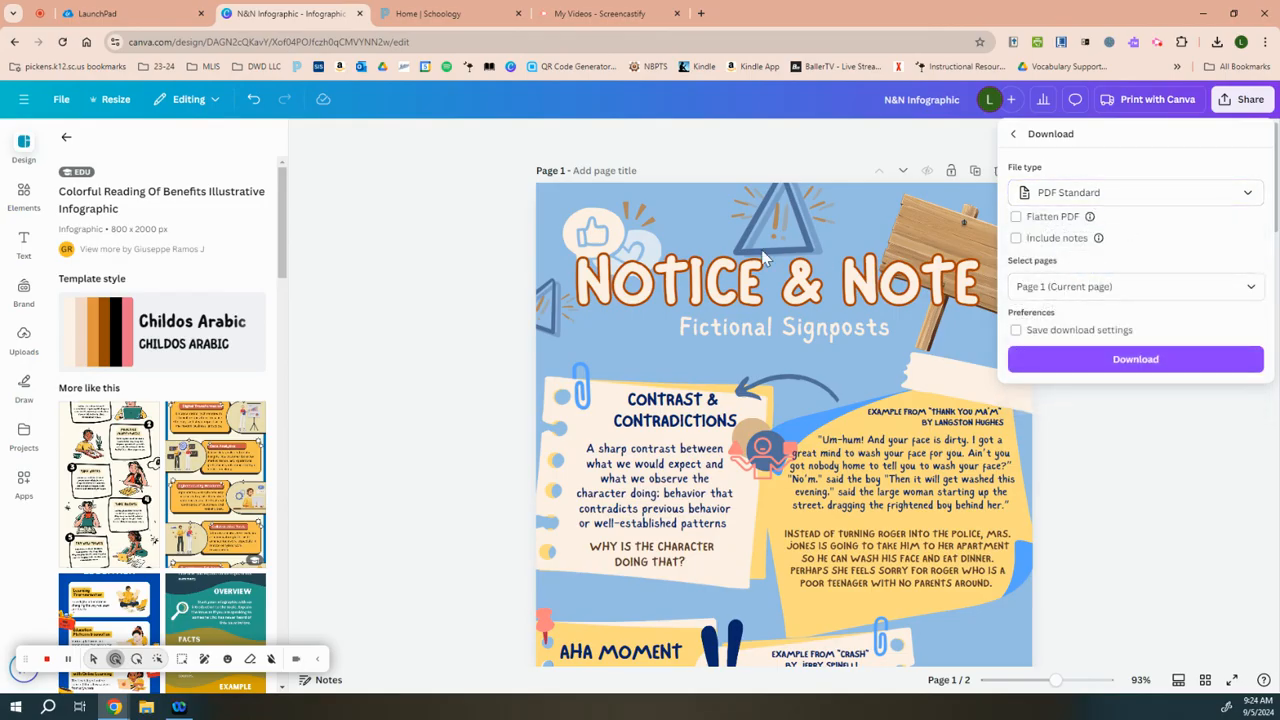
click(1224, 362)
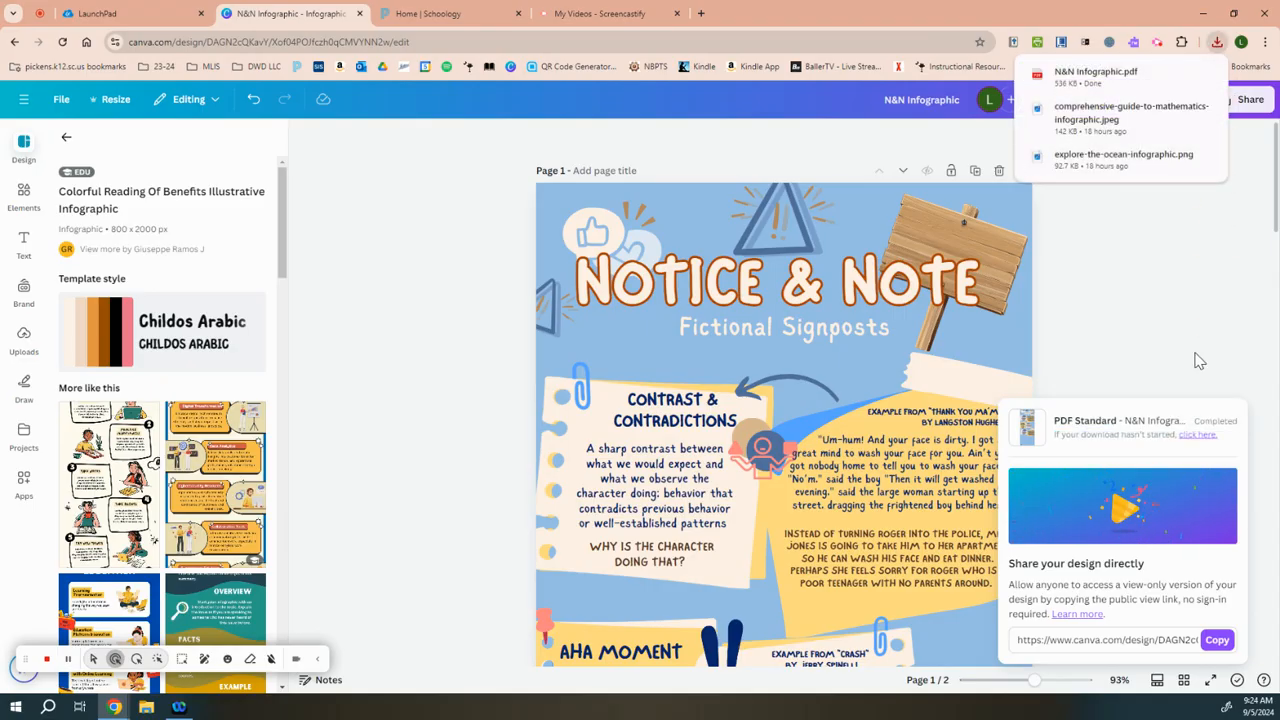
click(1225, 280)
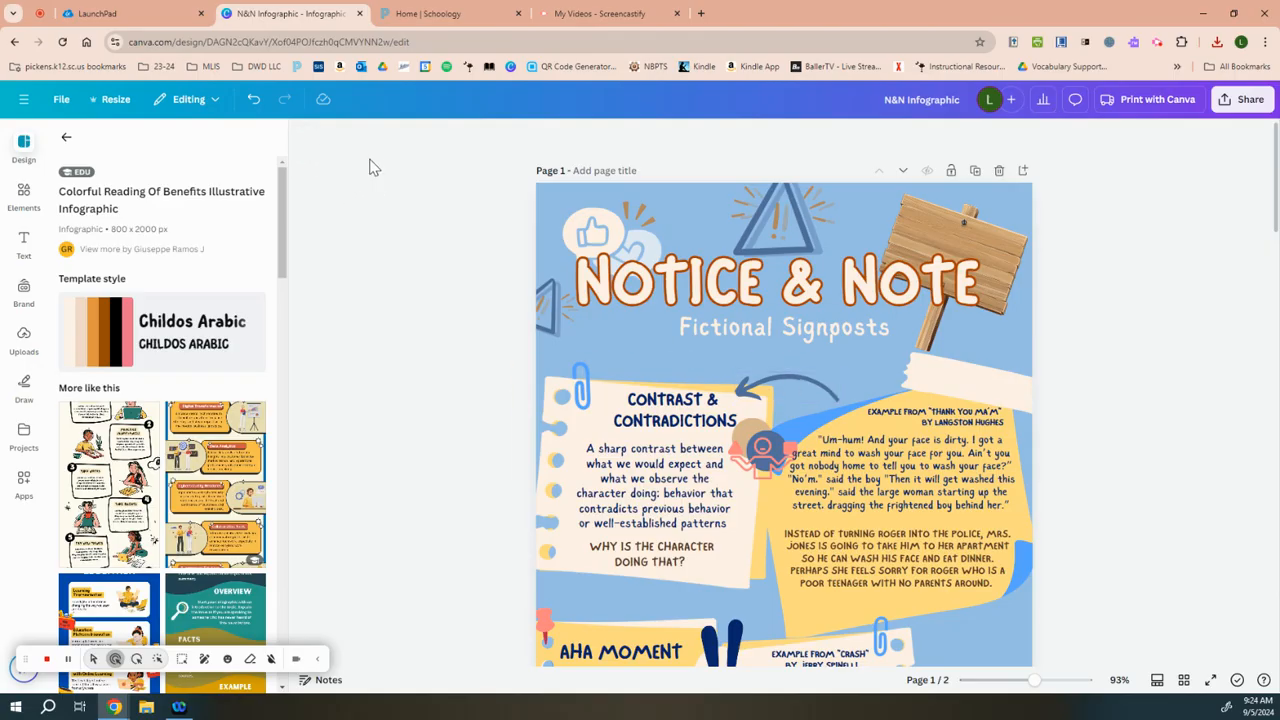
Step: Switch to Schoology and open the English 1 Section 41 course
click(410, 16)
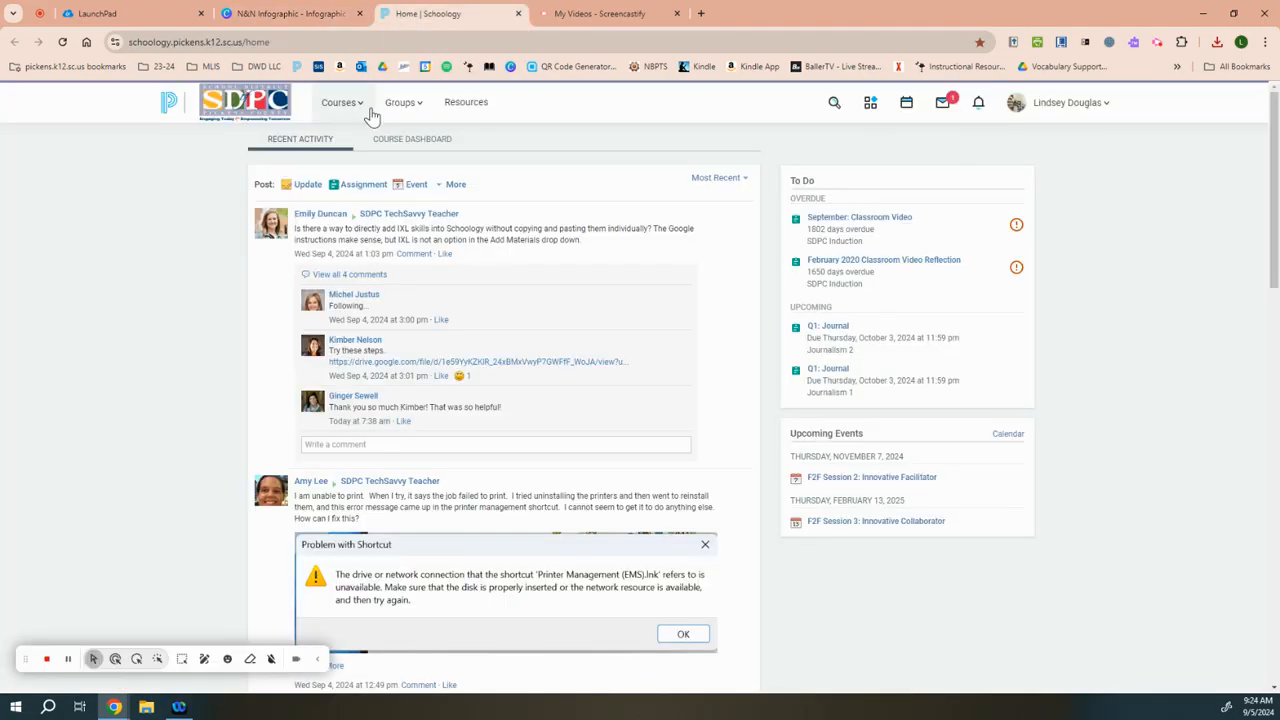
click(336, 108)
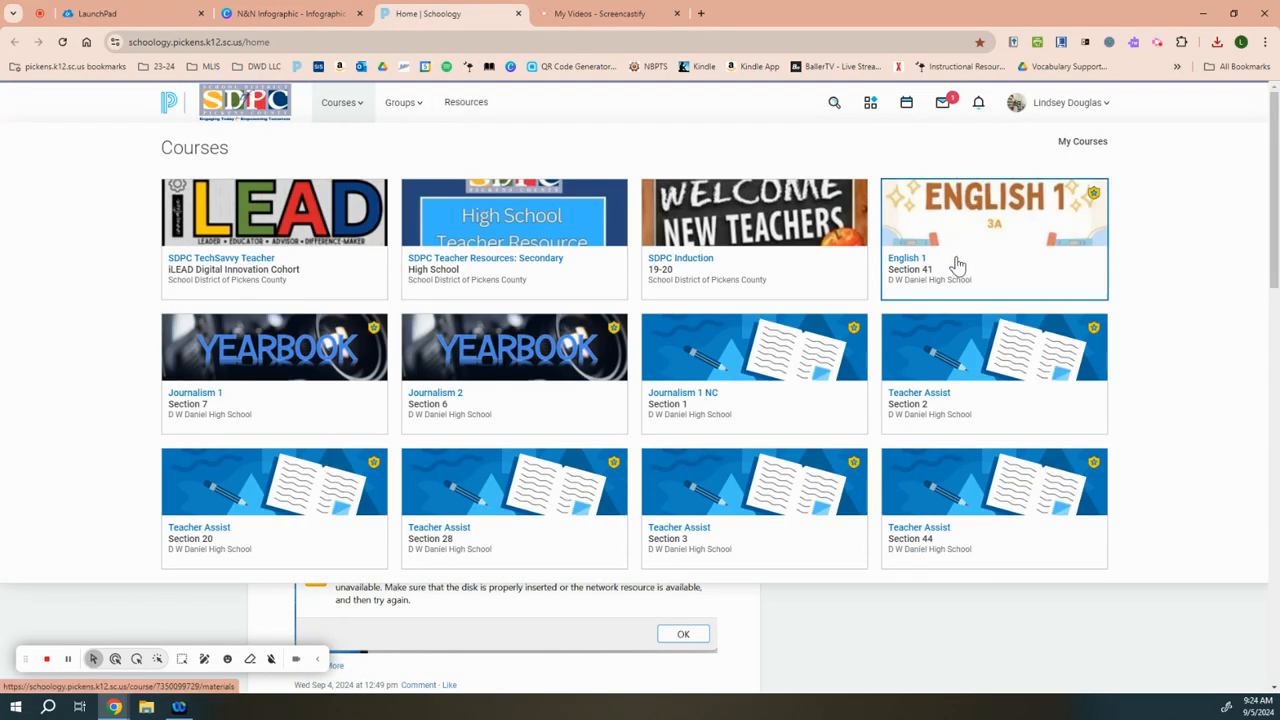
click(995, 257)
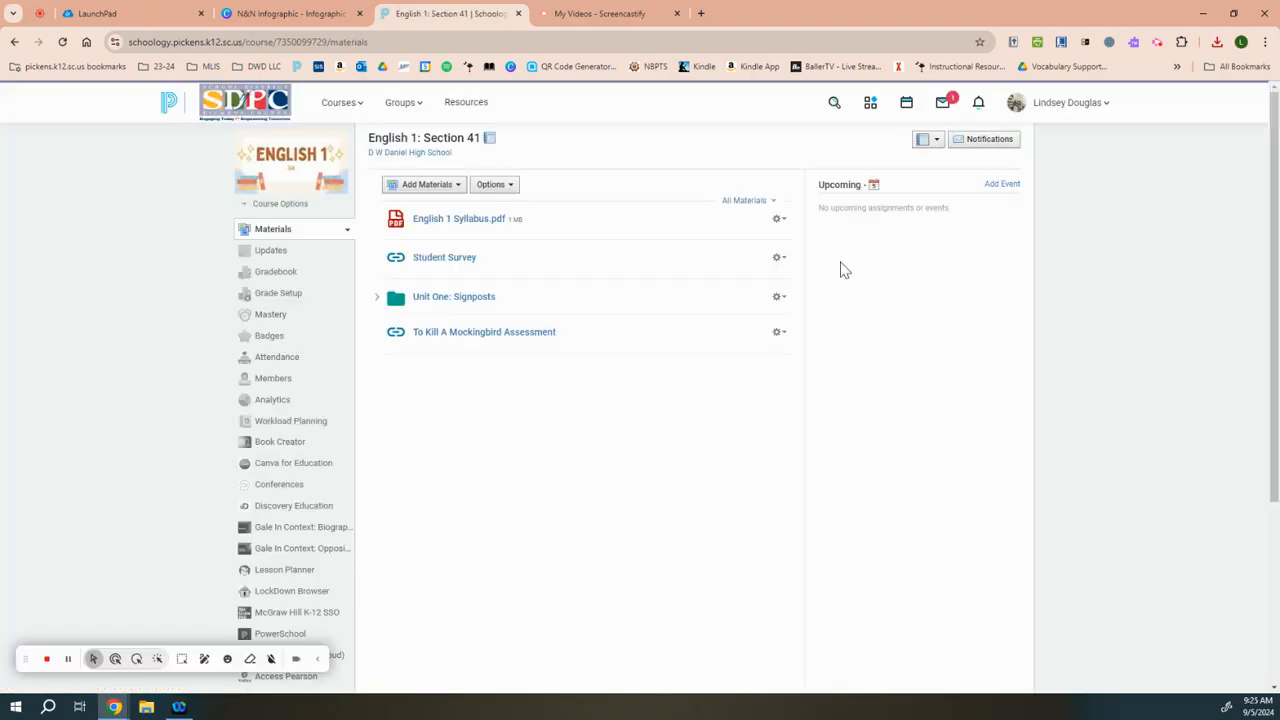
Step: Look at the materials inside the "Unit One: Signposts" folder and collapse it again
click(376, 299)
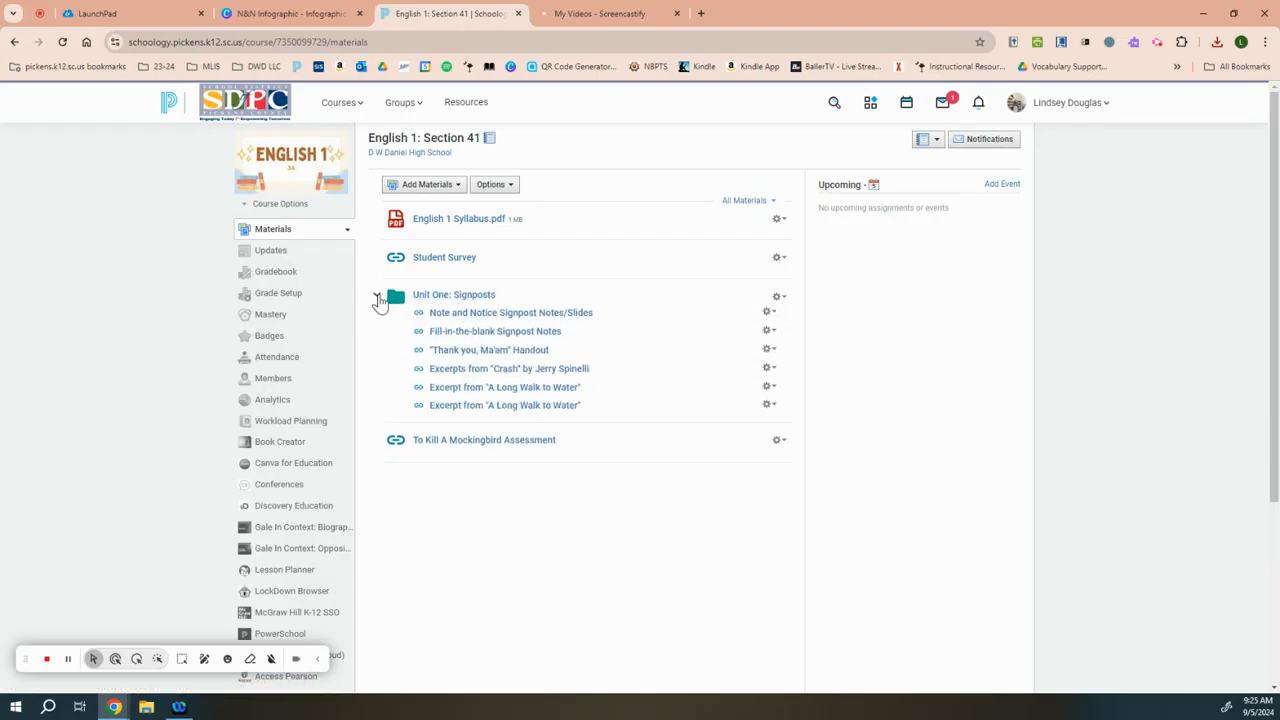
click(377, 297)
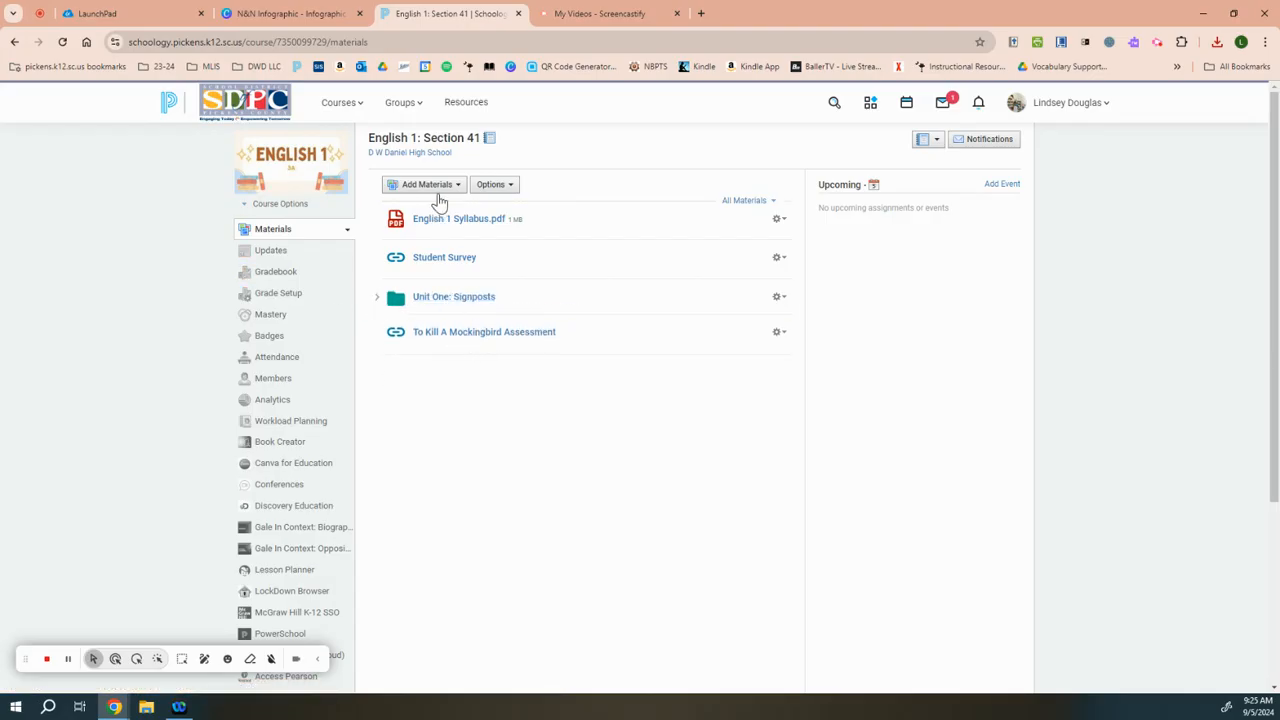
drag(366, 266, 385, 320)
click(377, 299)
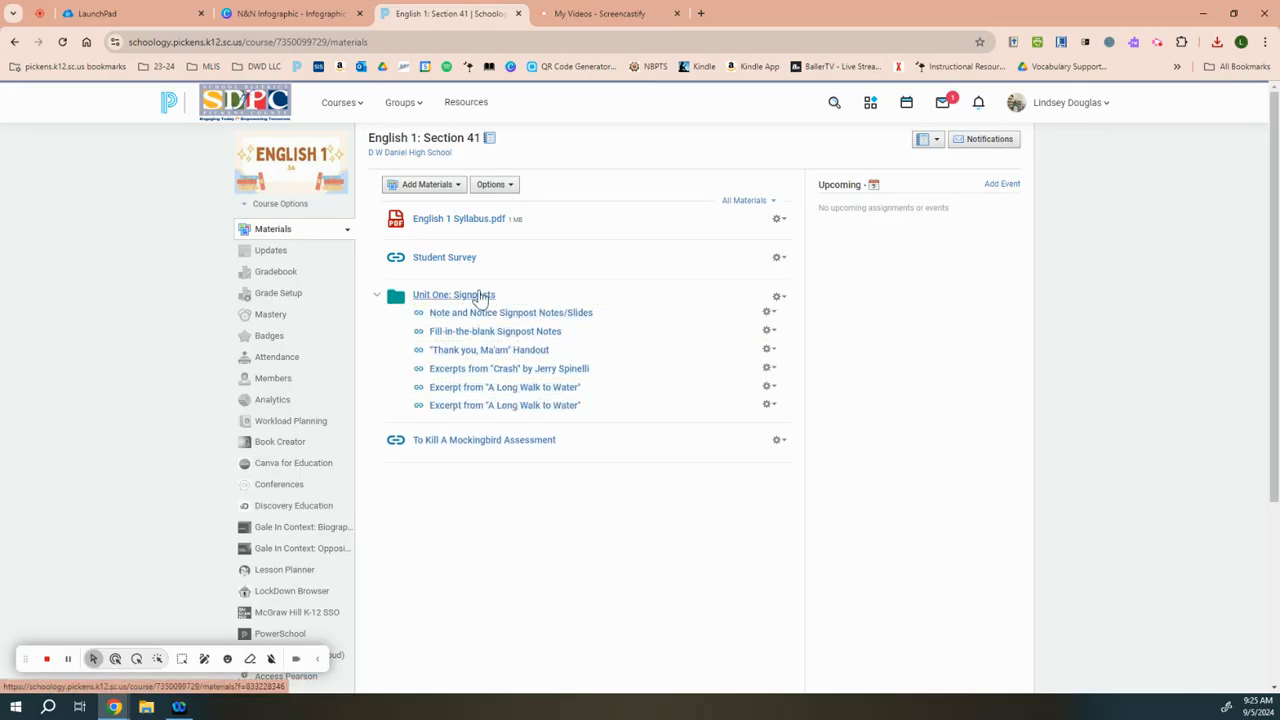
click(377, 297)
Step: Create an assignment named "Q1: N&N Infographics" in the Major category, due 9/13/24 at 11:59PM
click(425, 184)
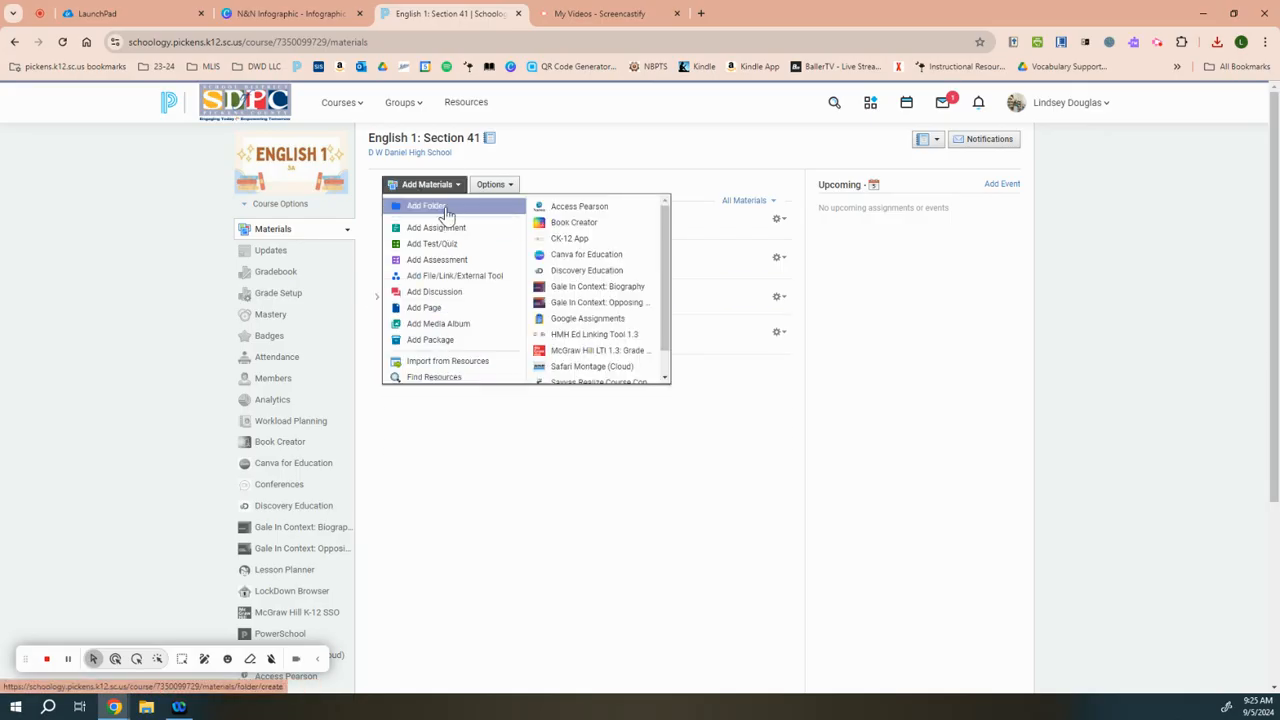
click(462, 212)
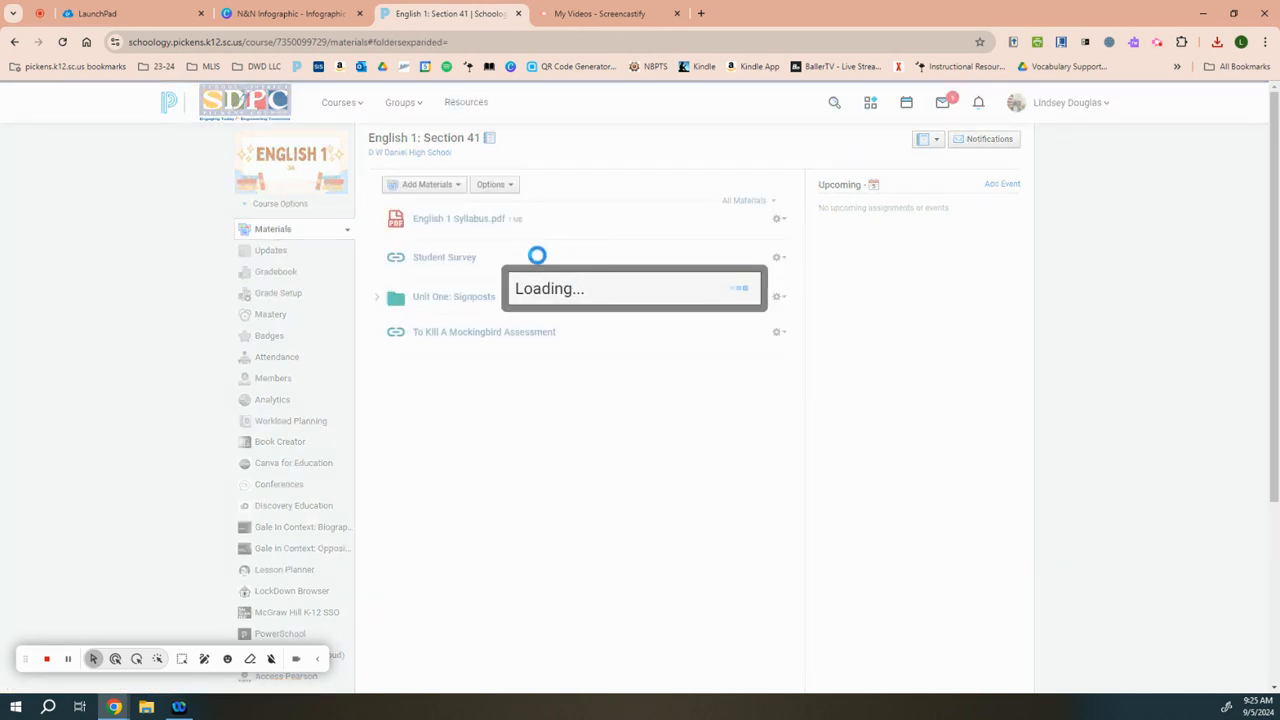
click(535, 180)
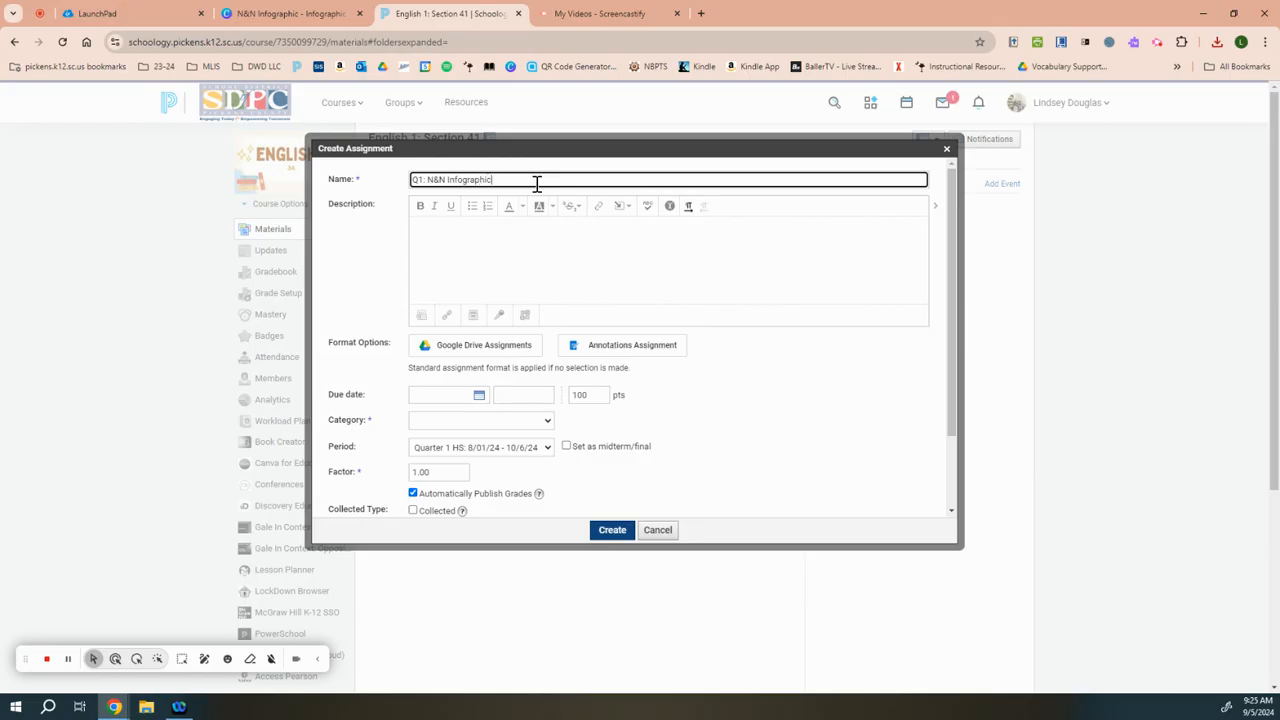
click(434, 397)
click(551, 468)
click(478, 428)
click(486, 486)
scroll(590, 507, down, 2)
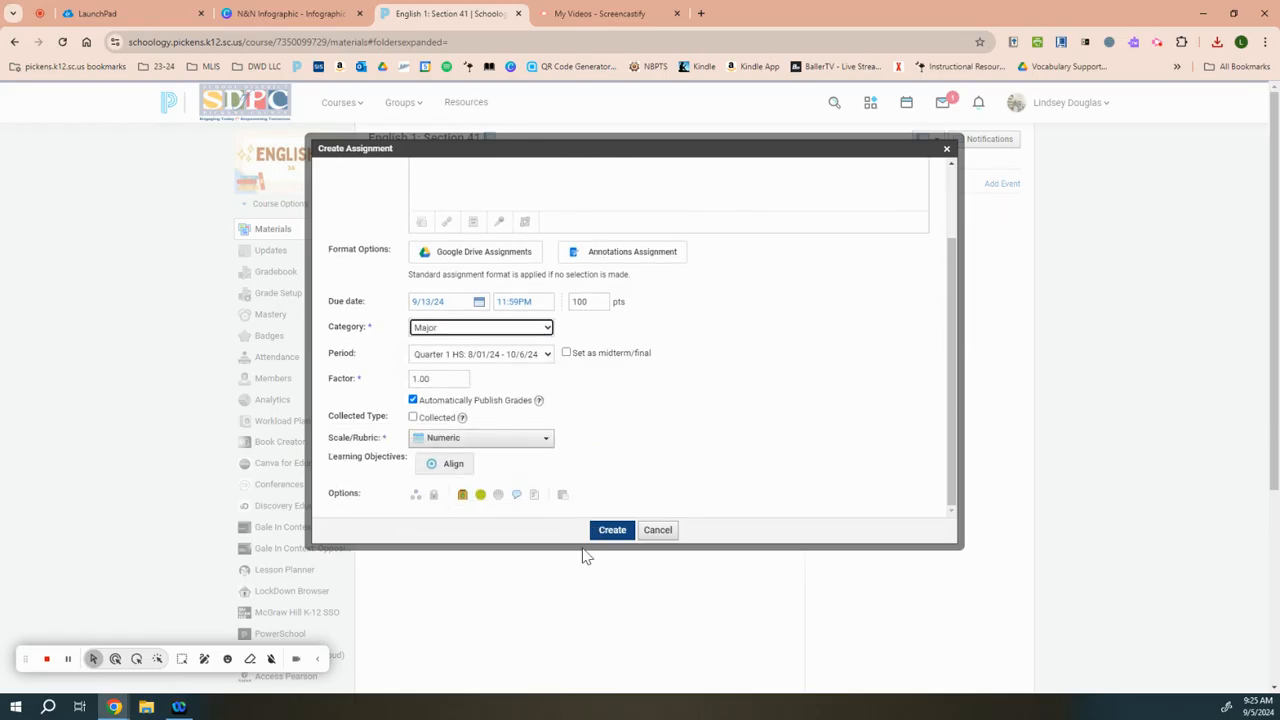
click(611, 531)
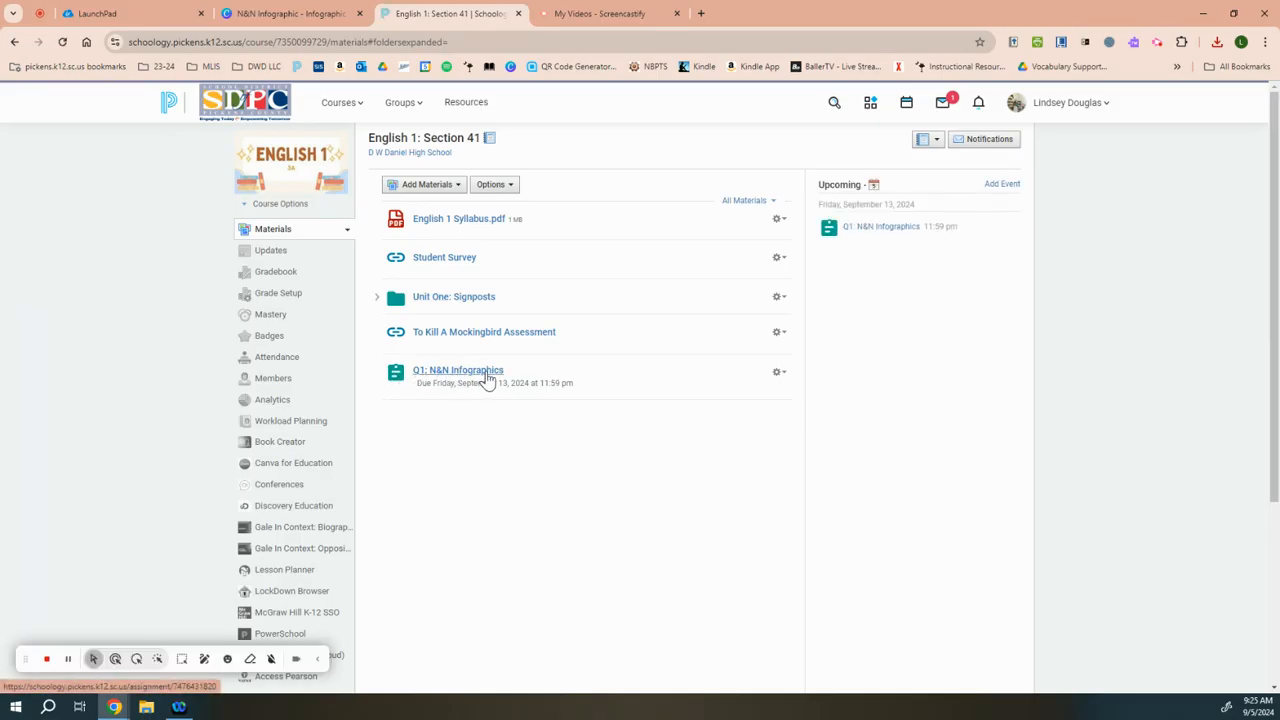
Step: Open the "Q1: N&N Infographics" assignment and look at its management options
click(466, 375)
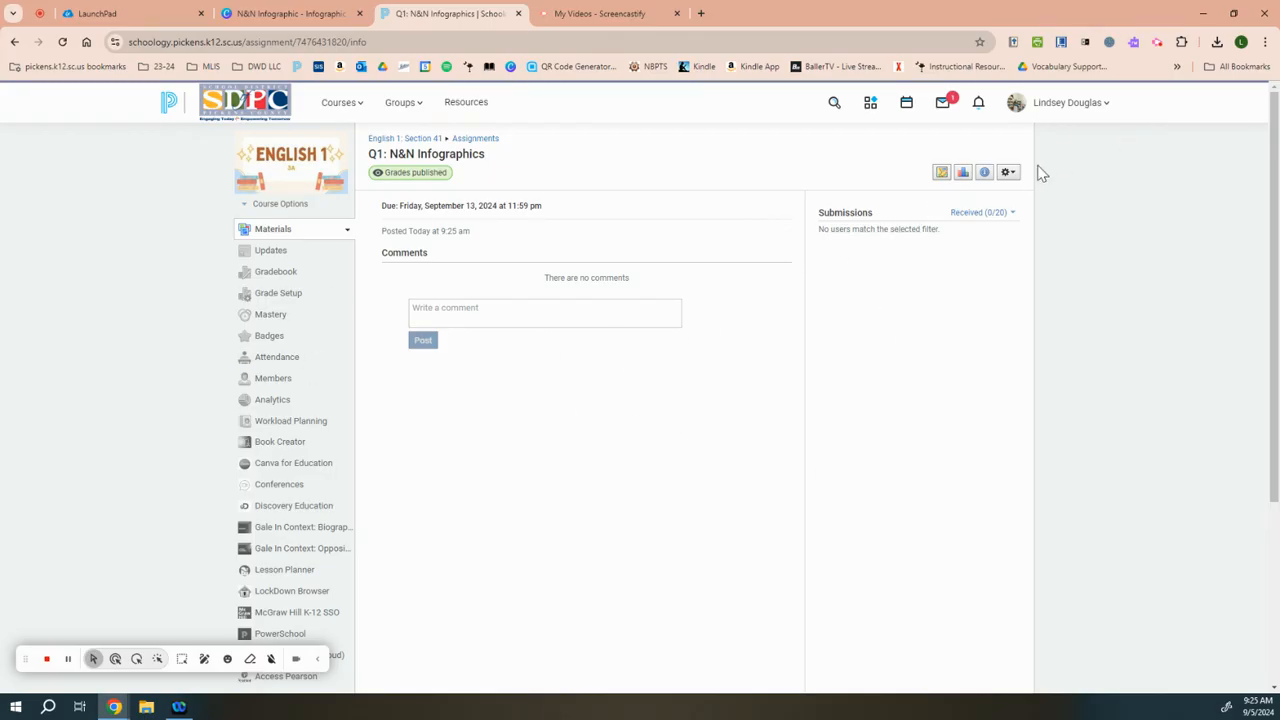
click(1010, 174)
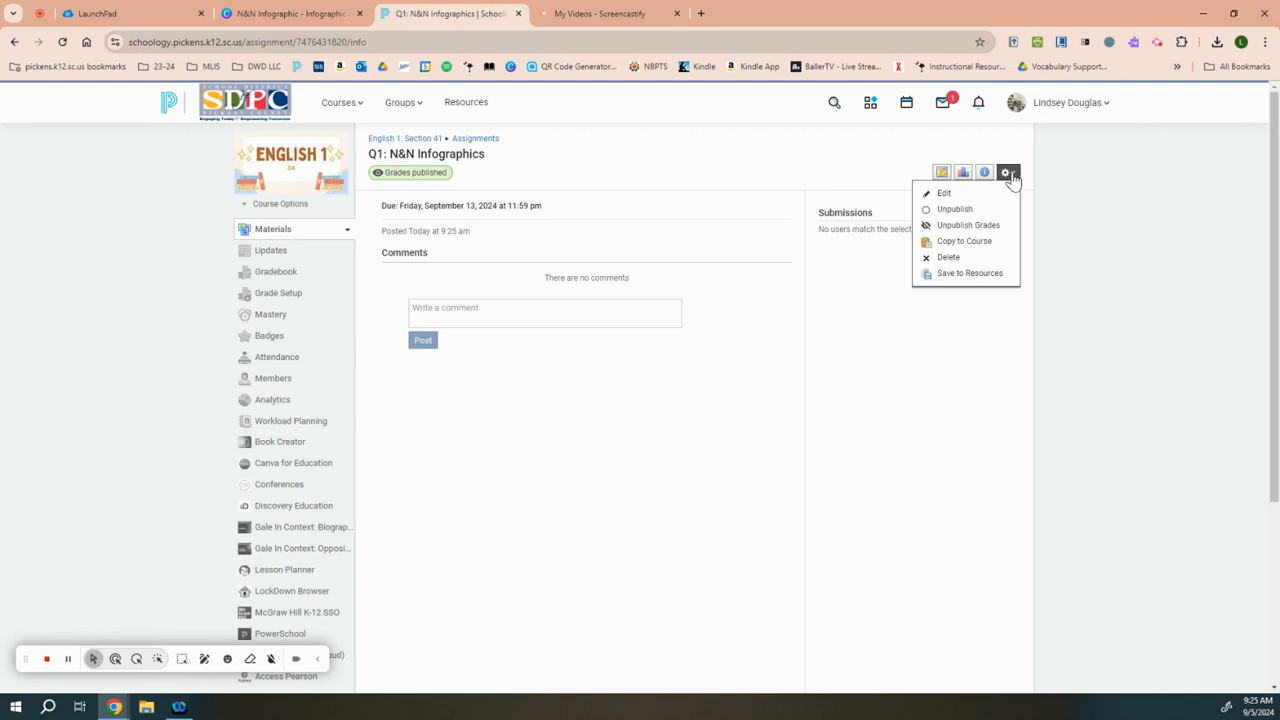
click(985, 175)
click(1100, 325)
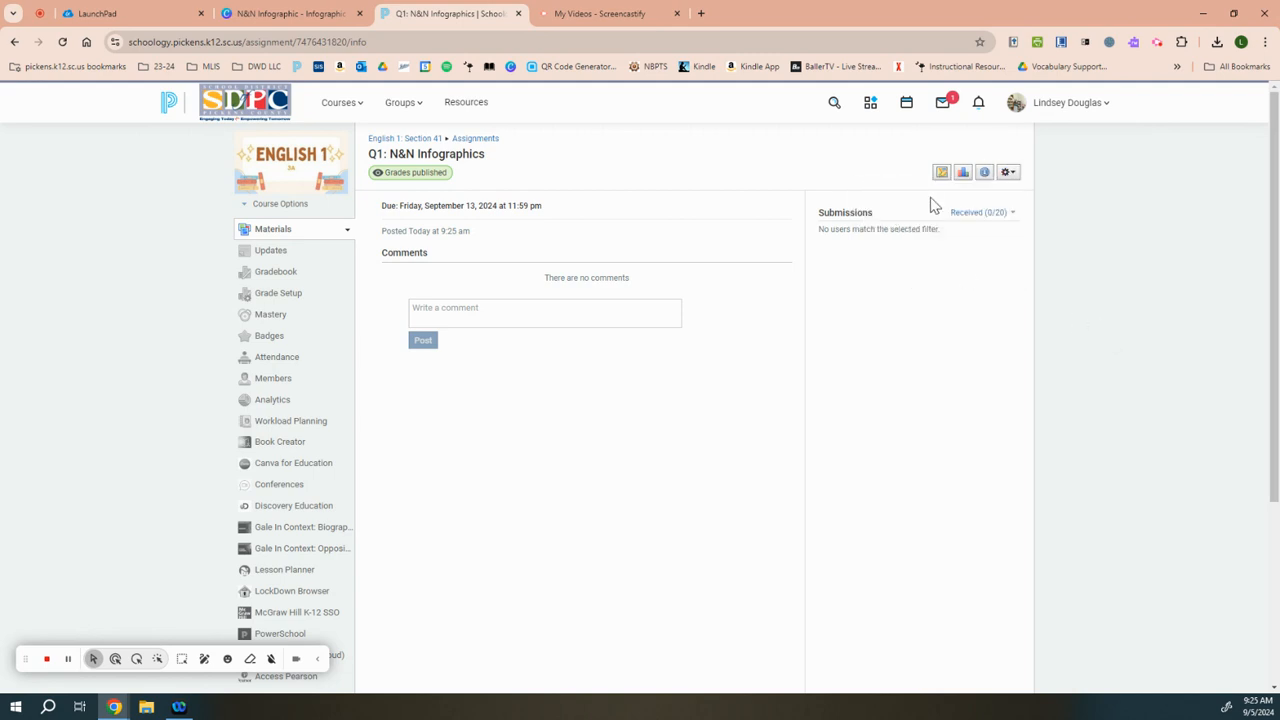
Step: Look at the grade entry form of the "Q1: N&N Infographics" assignment and close it without entering any grades
click(942, 175)
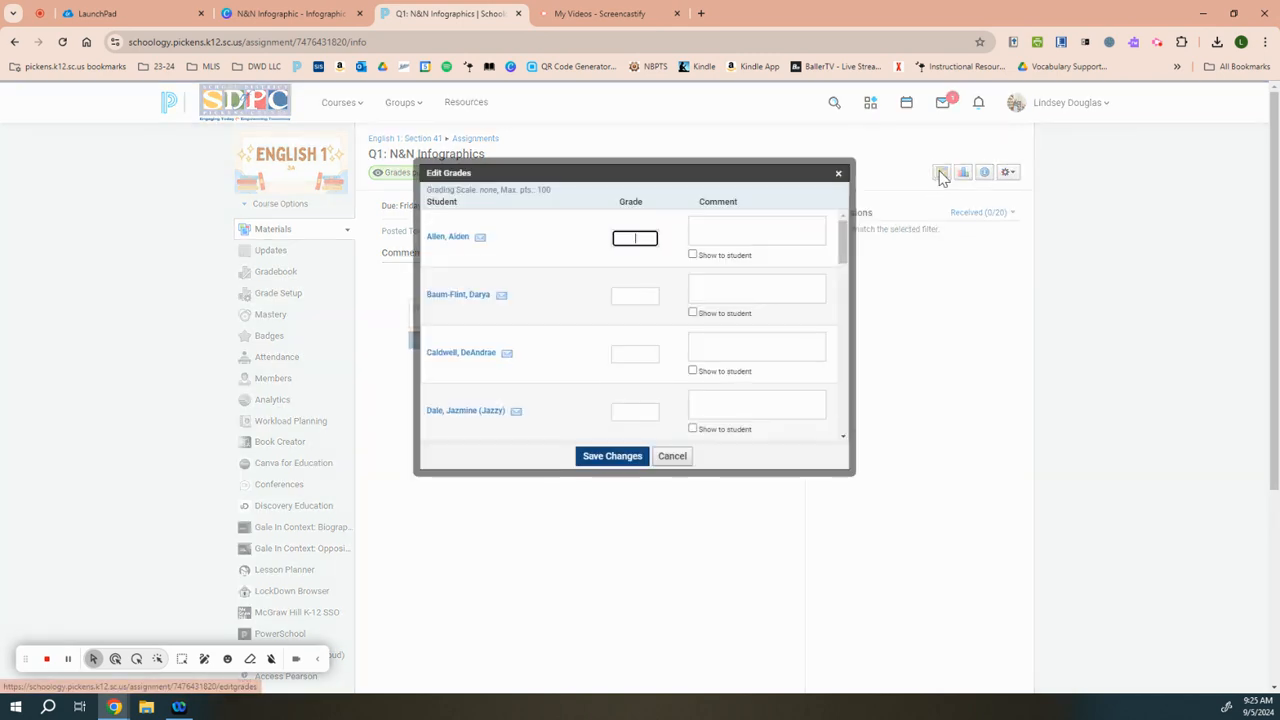
click(838, 173)
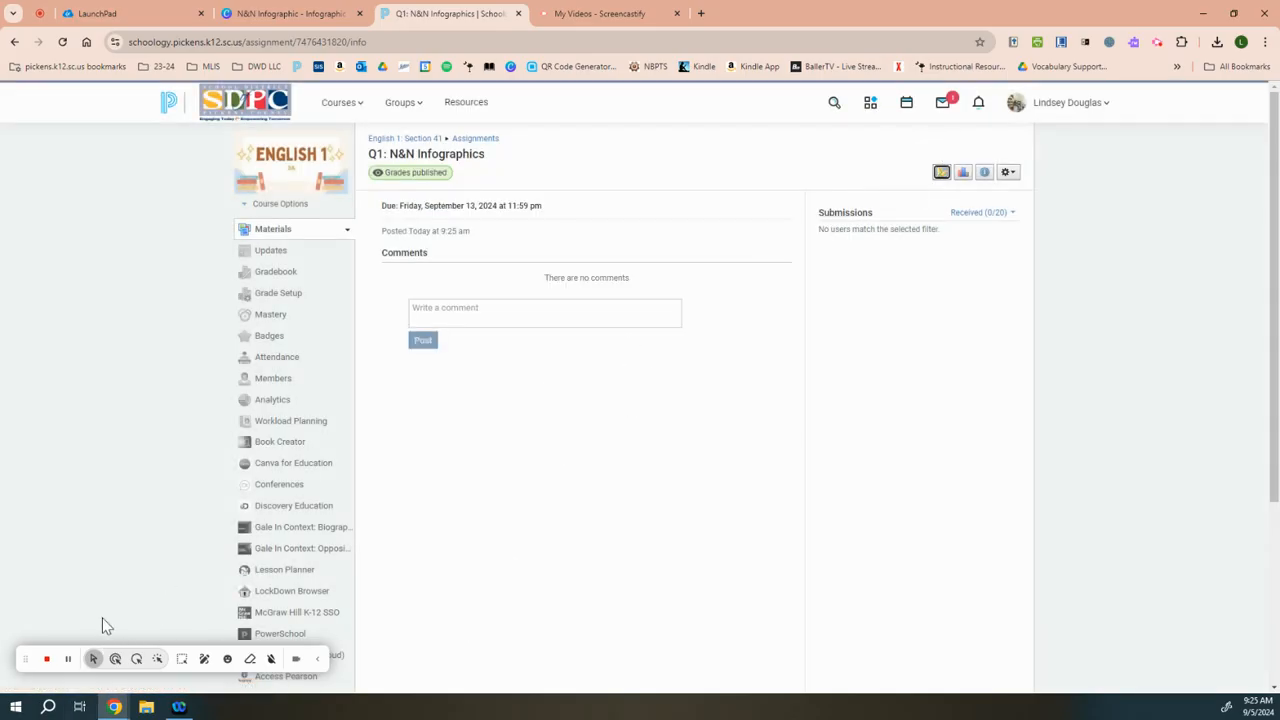
click(67, 665)
Step: Return to the English 1 Section 41 course, reopen the "Q1: N&N Infographics" assignment, and briefly view the browser's recent download history
click(420, 140)
click(444, 376)
click(1217, 42)
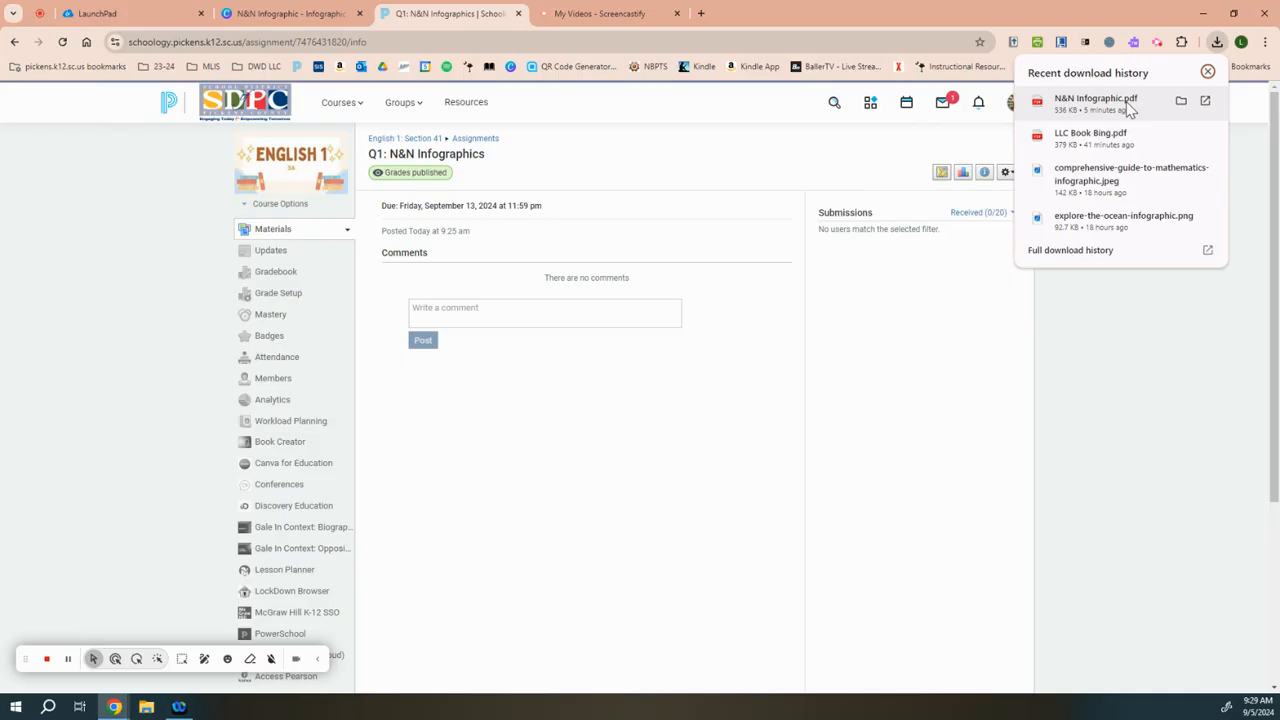
click(1208, 73)
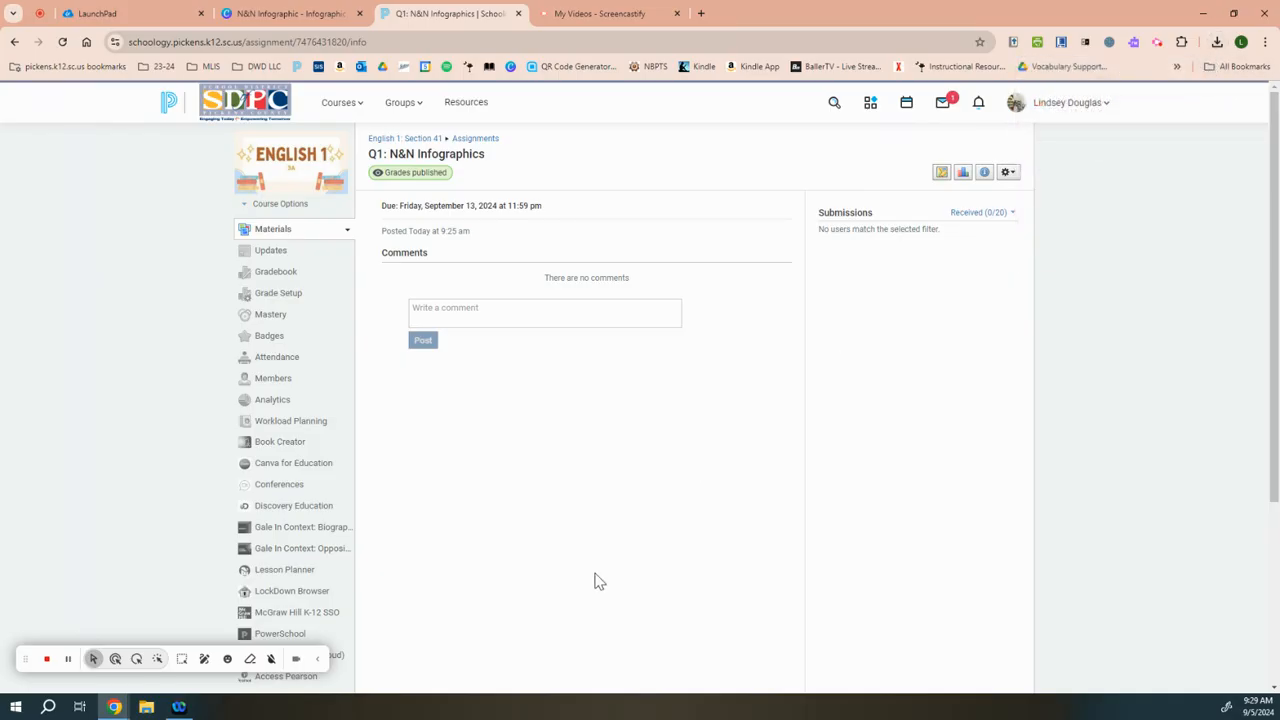